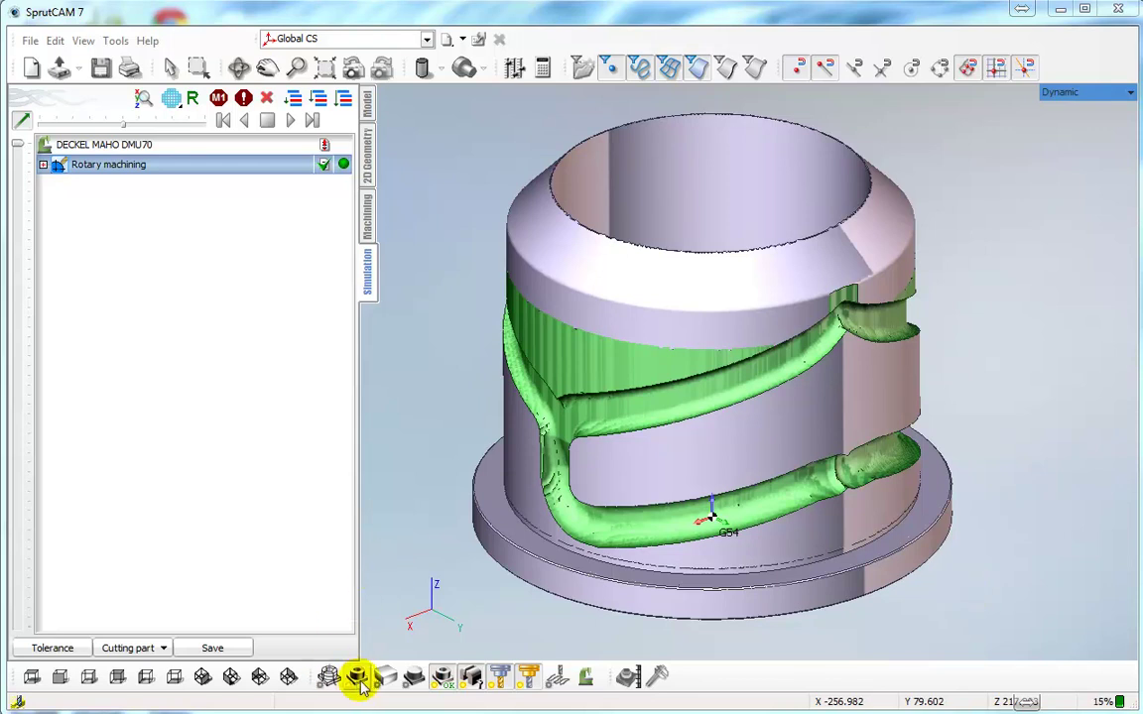
Step: Display the source part model in the simulation, examine its grooves, and return to the rotary machining toolpath
{"action": "left_click", "coordinate": [357, 676]}
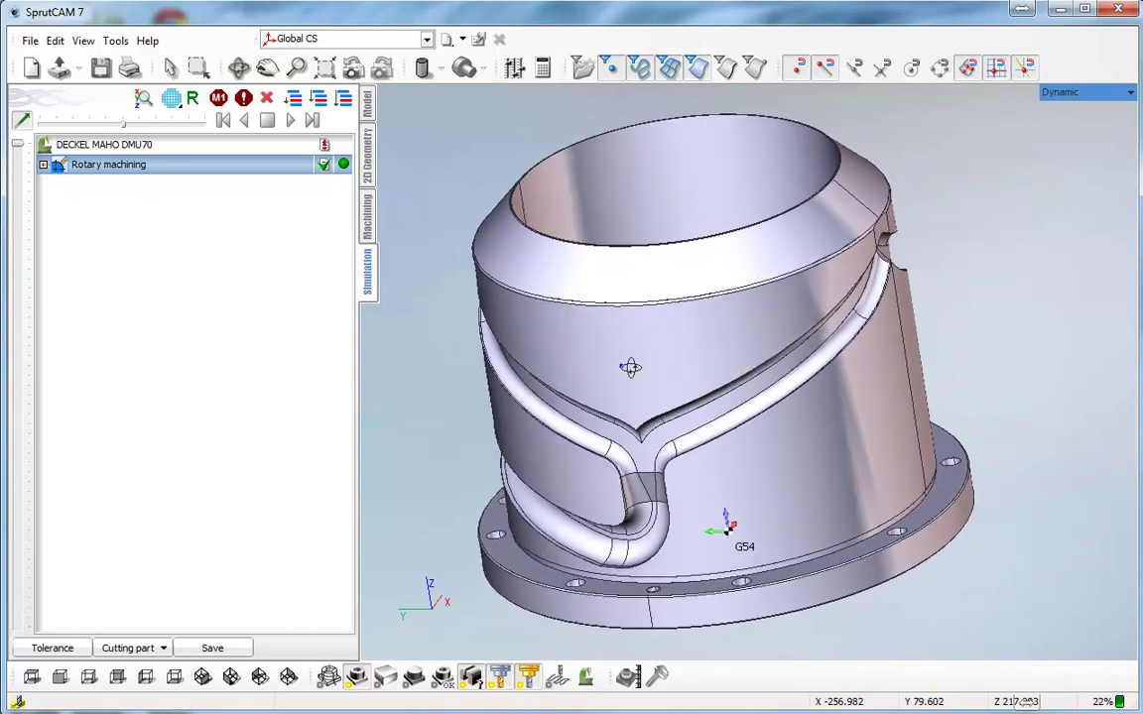
{"action": "middle_click_drag", "start_coordinate": [631, 367], "coordinate": [650, 370]}
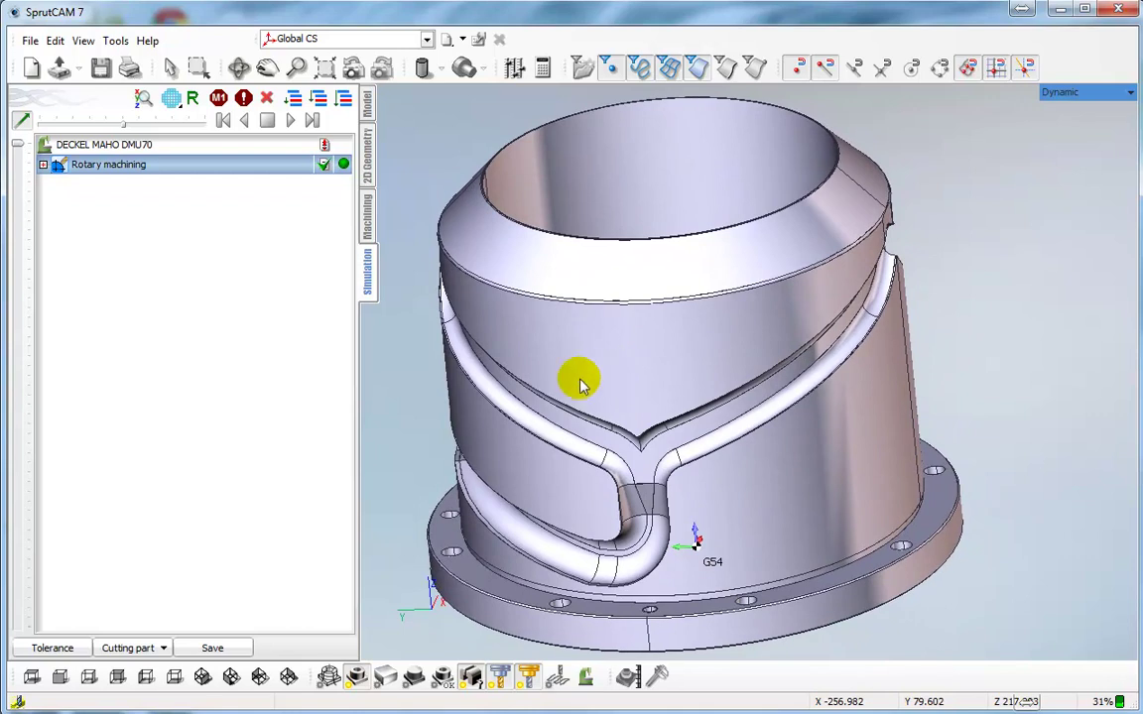
{"action": "left_click", "coordinate": [366, 210]}
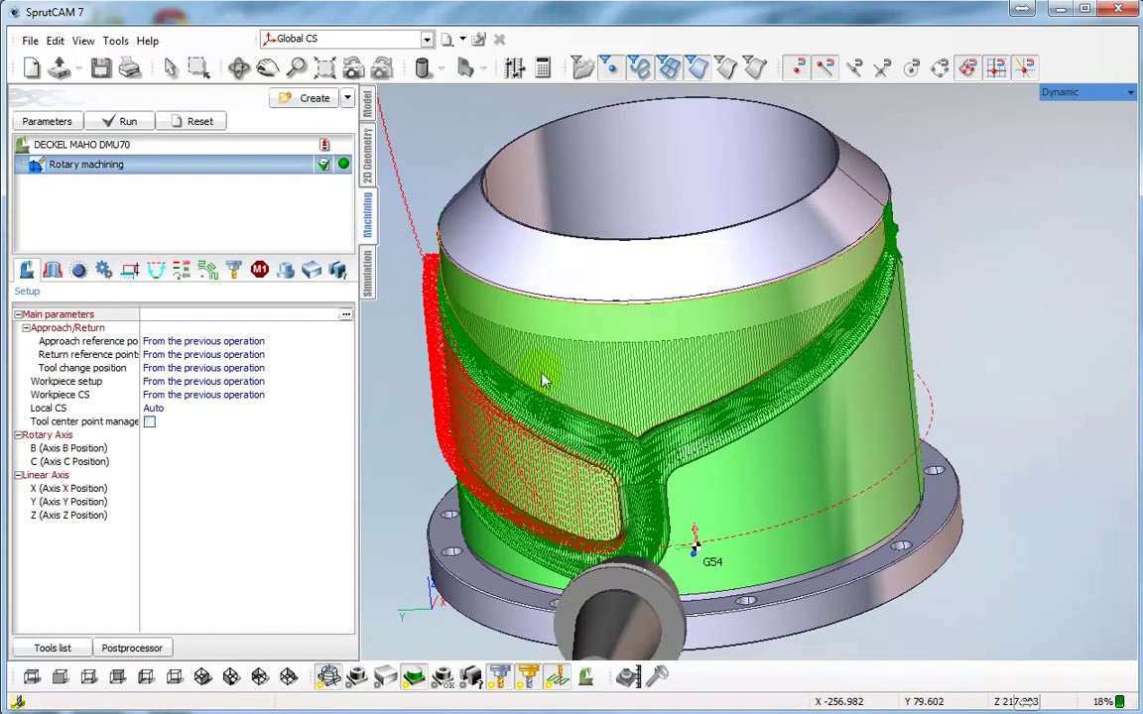
{"action": "left_click_drag", "start_coordinate": [543, 380], "coordinate": [510, 298]}
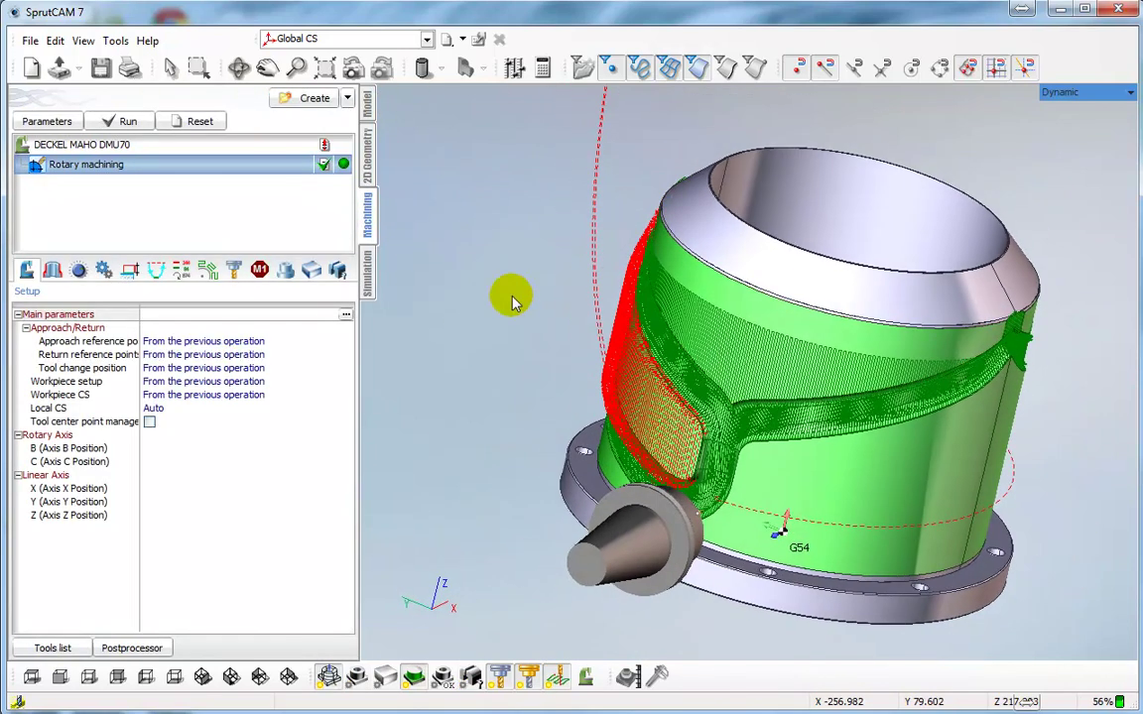
Step: Create a new 2D contouring finishing operation after the rotary machining operation
{"action": "left_click", "coordinate": [311, 100]}
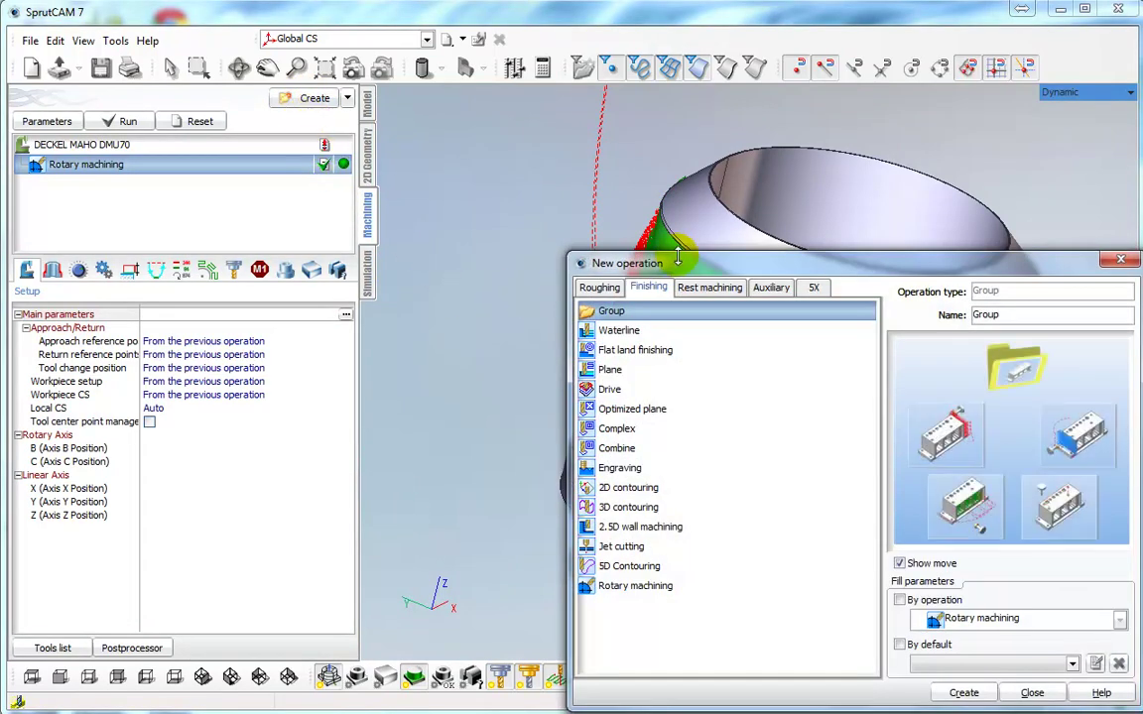
{"action": "left_click_drag", "start_coordinate": [685, 269], "coordinate": [644, 229]}
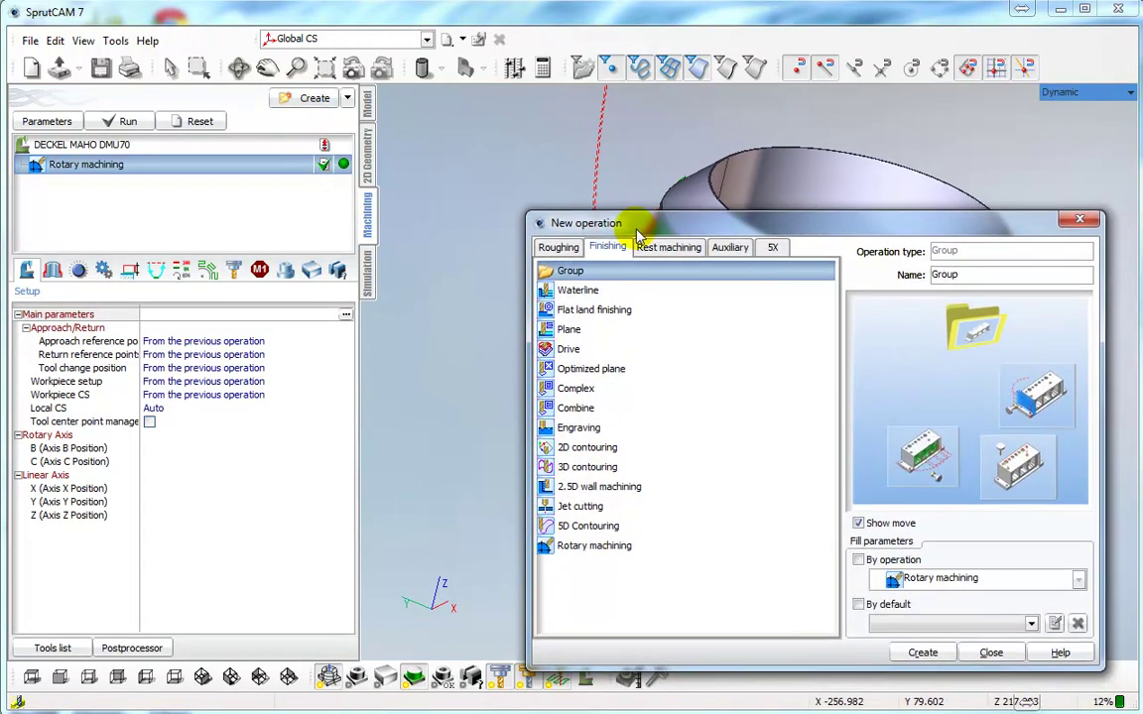
{"action": "left_click", "coordinate": [587, 449]}
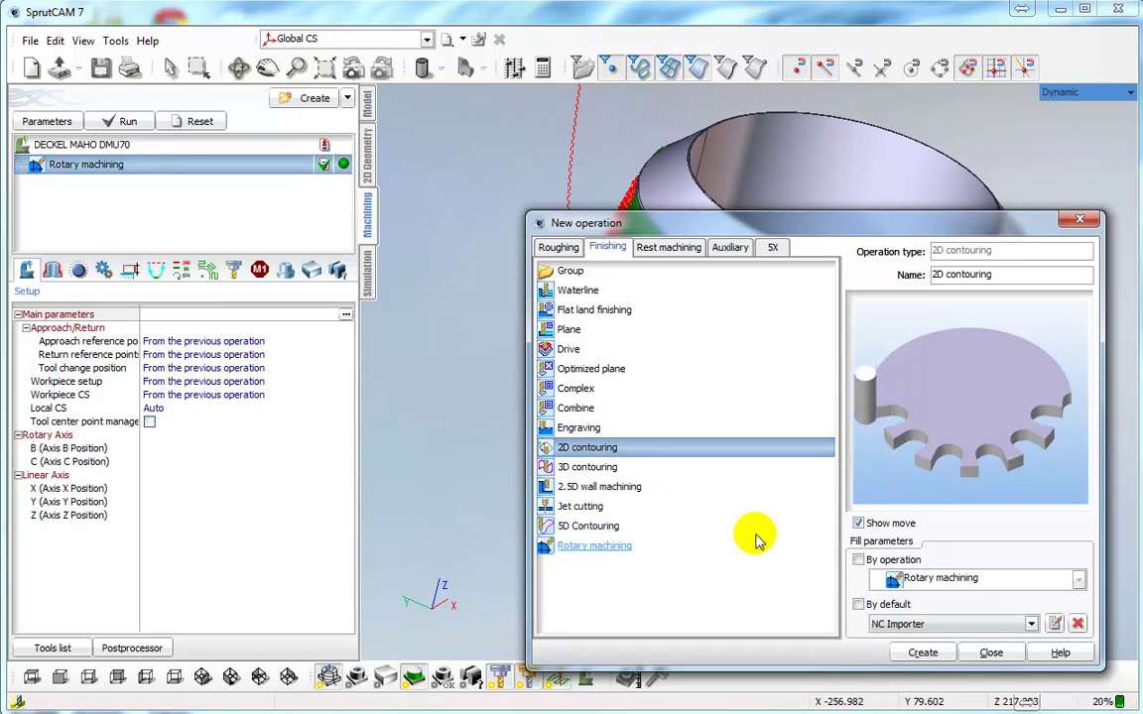
{"action": "left_click", "coordinate": [921, 652]}
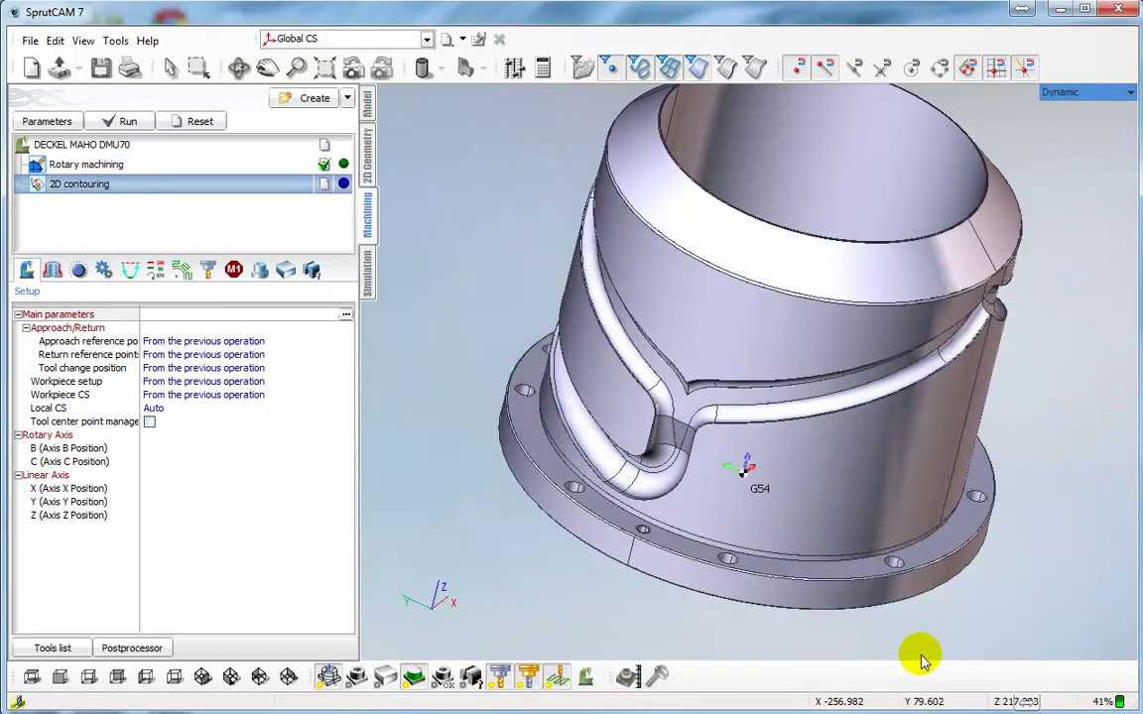
Step: Define the 2D contouring base surface as a radius 140 cylinder about the Z axis, taken from the groove floor face
{"action": "right_click_drag", "start_coordinate": [805, 417], "coordinate": [765, 401]}
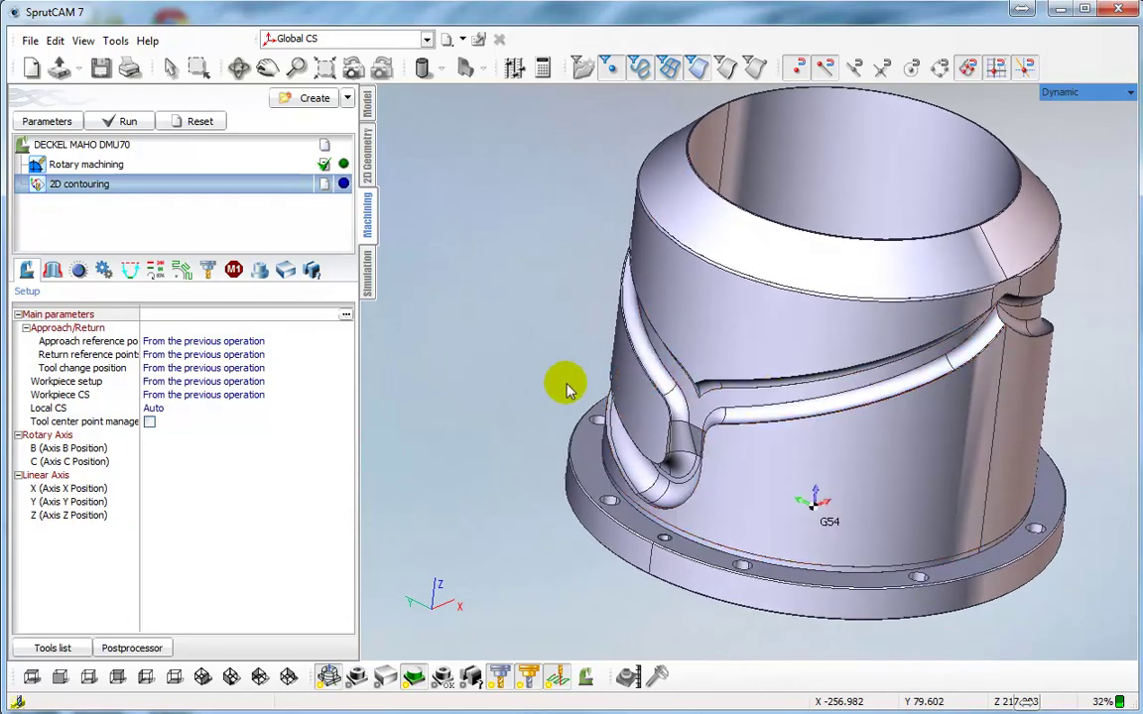
{"action": "middle_click_drag", "start_coordinate": [565, 384], "coordinate": [490, 349]}
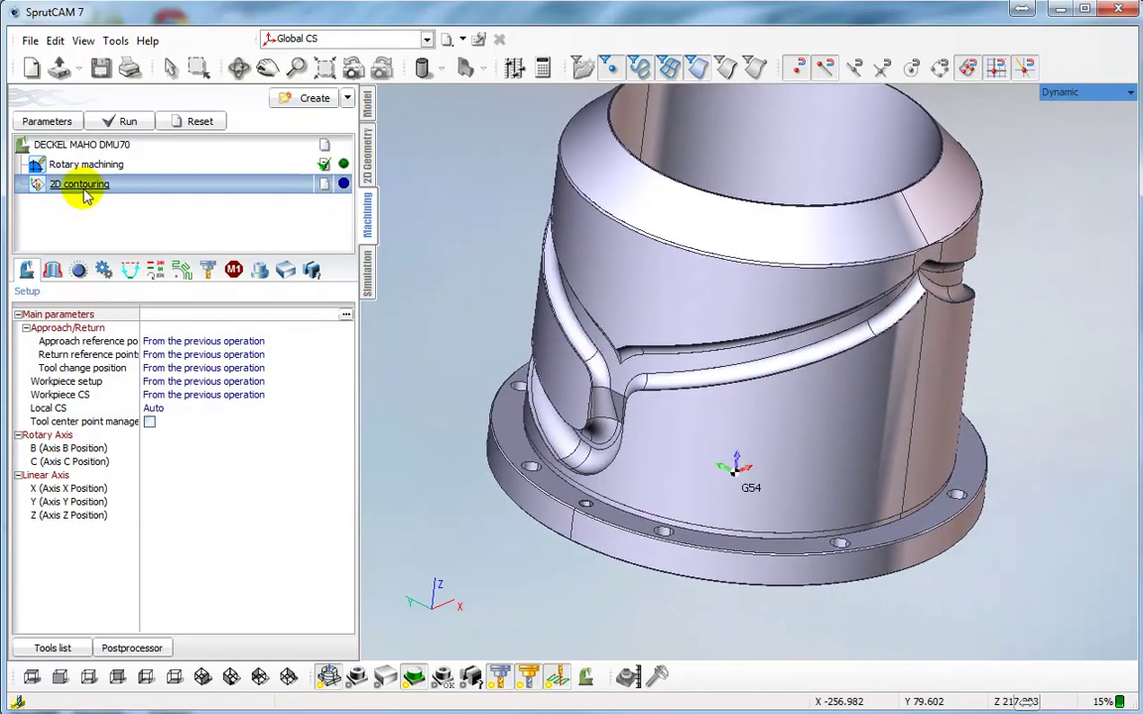
{"action": "left_click_drag", "start_coordinate": [121, 254], "coordinate": [127, 245]}
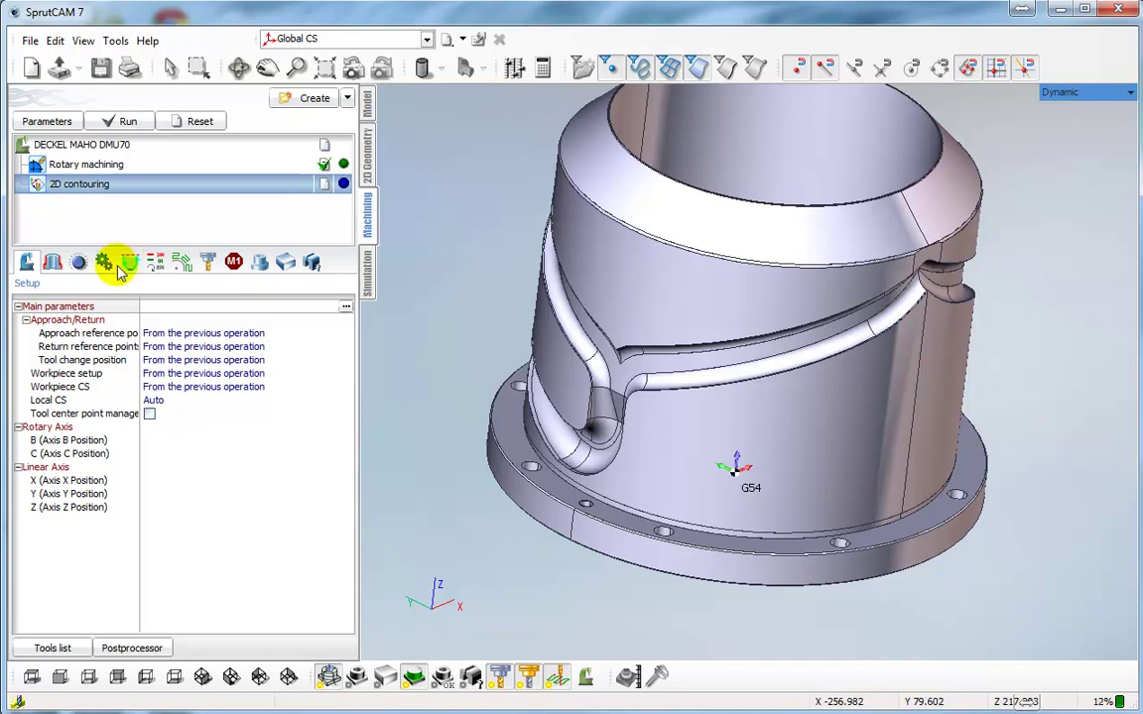
{"action": "left_click", "coordinate": [52, 264]}
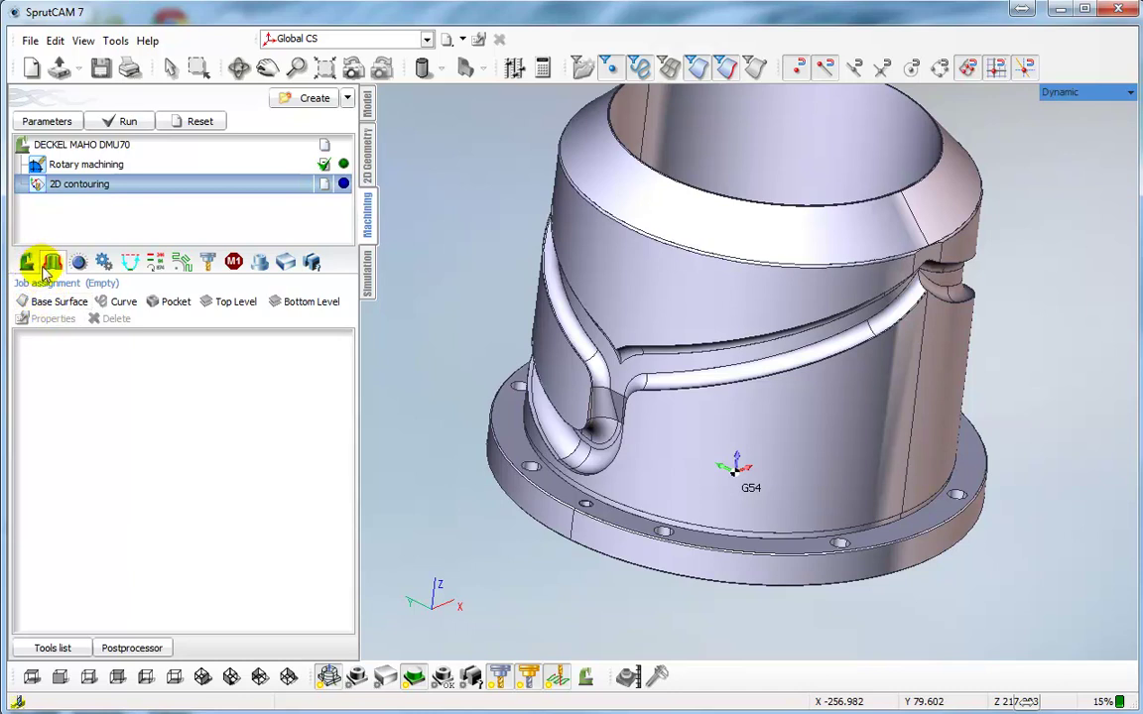
{"action": "left_click", "coordinate": [57, 302]}
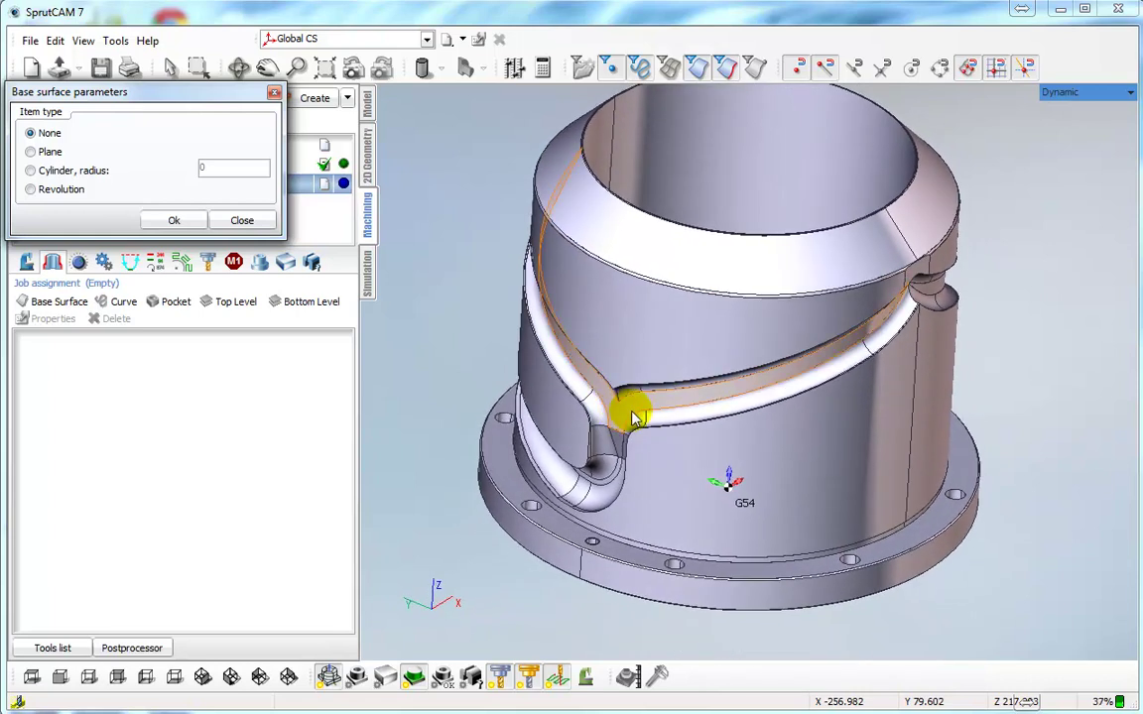
{"action": "left_click", "coordinate": [643, 408]}
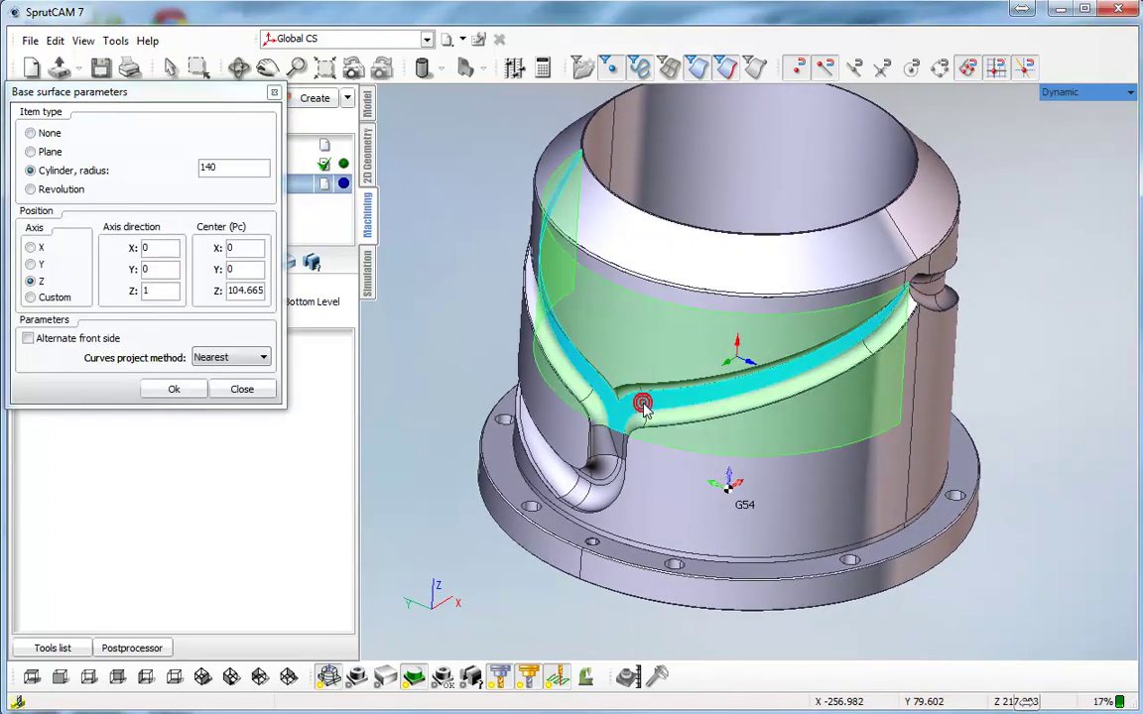
{"action": "left_click", "coordinate": [656, 409]}
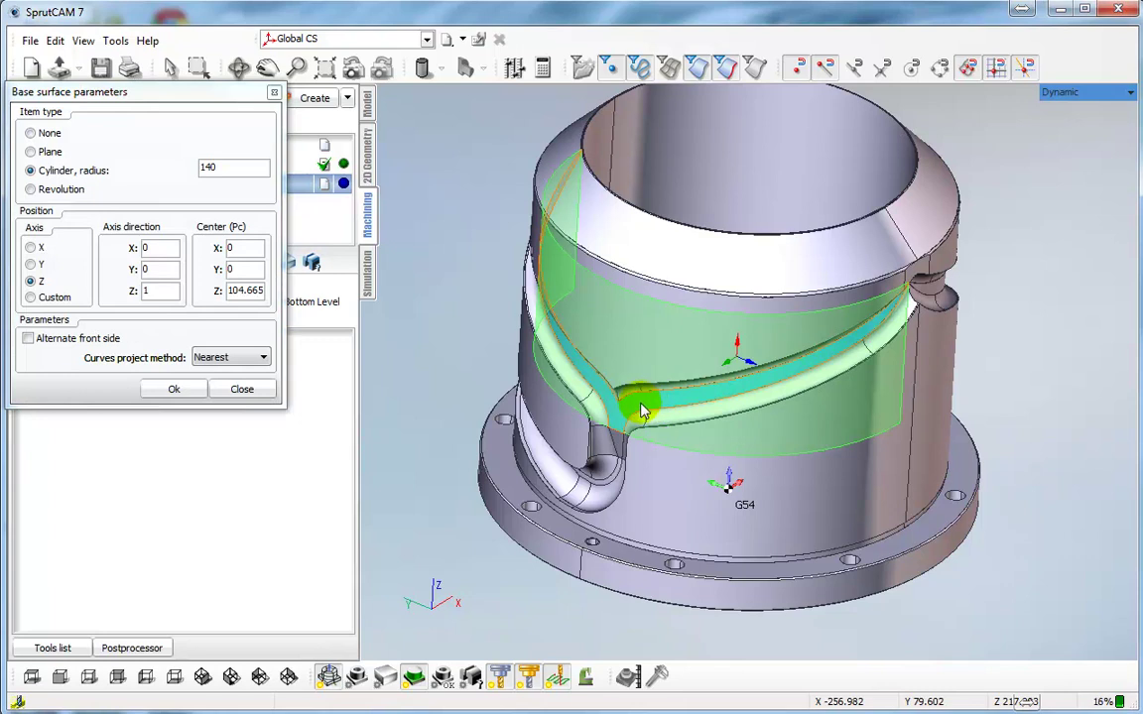
{"action": "left_click", "coordinate": [162, 388]}
Step: Check the radius of the fillet face running along the upper side of the groove
{"action": "right_click_drag", "start_coordinate": [515, 451], "coordinate": [665, 376]}
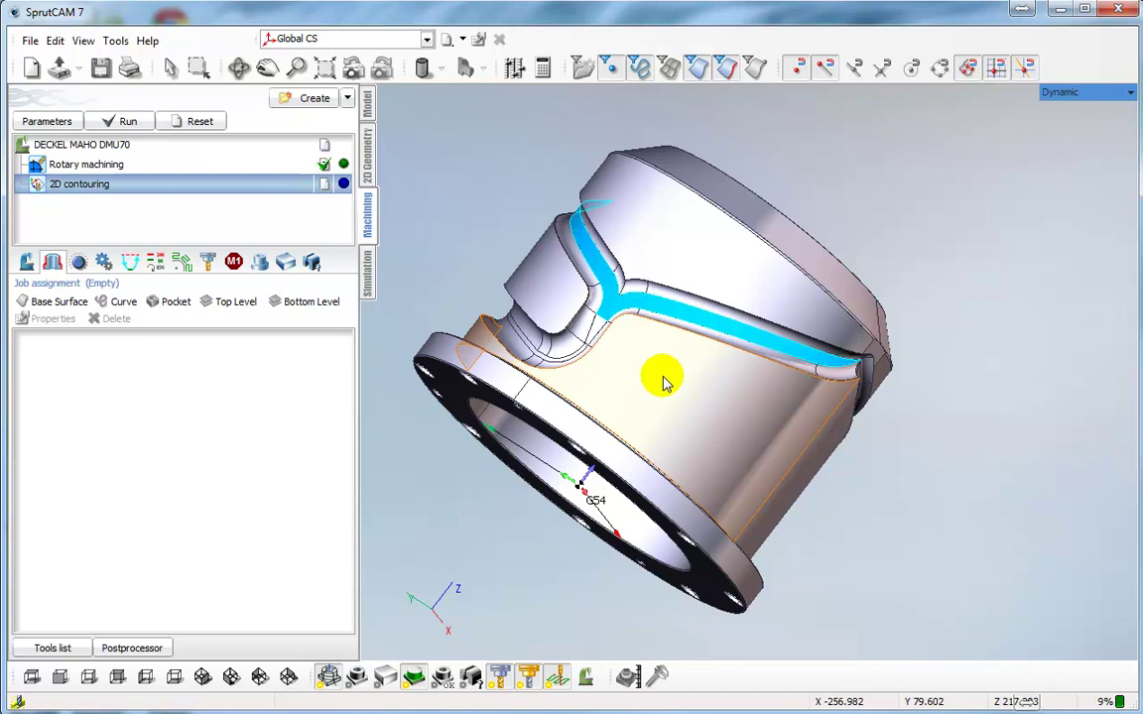
{"action": "scroll", "coordinate": [641, 322], "scroll_direction": "up", "scroll_amount": 4}
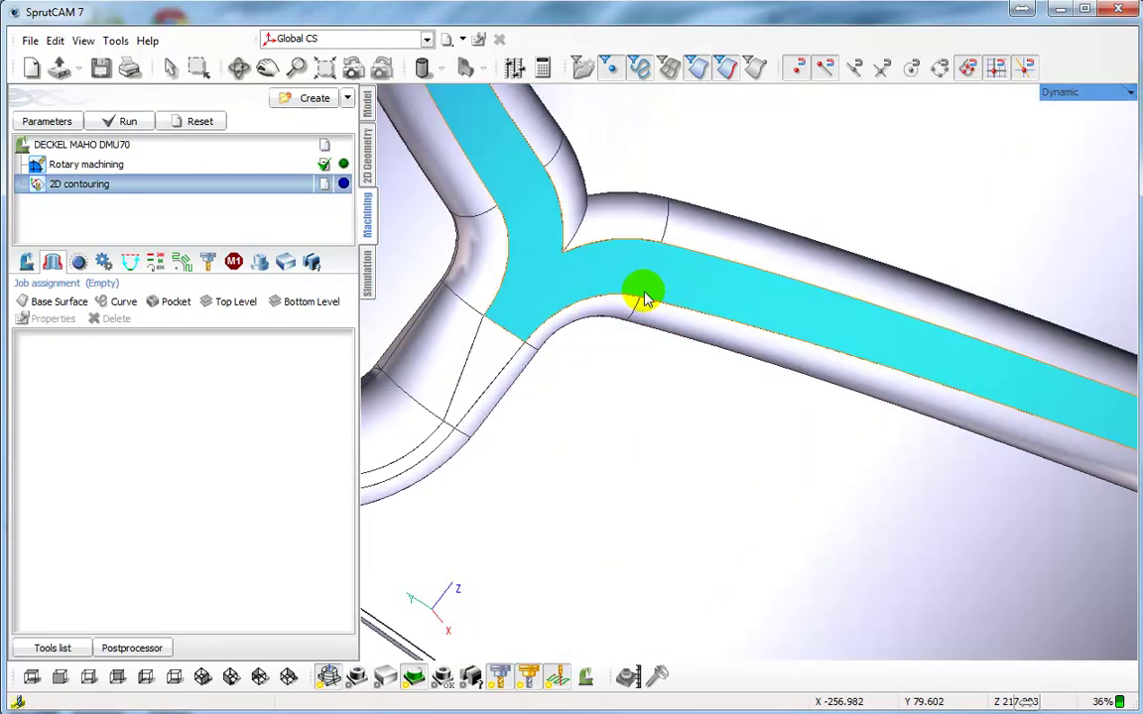
{"action": "scroll", "coordinate": [553, 299], "scroll_direction": "down", "scroll_amount": 2}
{"action": "middle_click_drag", "start_coordinate": [618, 374], "coordinate": [612, 258]}
{"action": "mouse_move", "coordinate": [610, 258]}
{"action": "right_mouse_down"}
{"action": "mouse_move", "coordinate": [535, 313]}
{"action": "mouse_move", "coordinate": [627, 258]}
{"action": "right_mouse_up"}
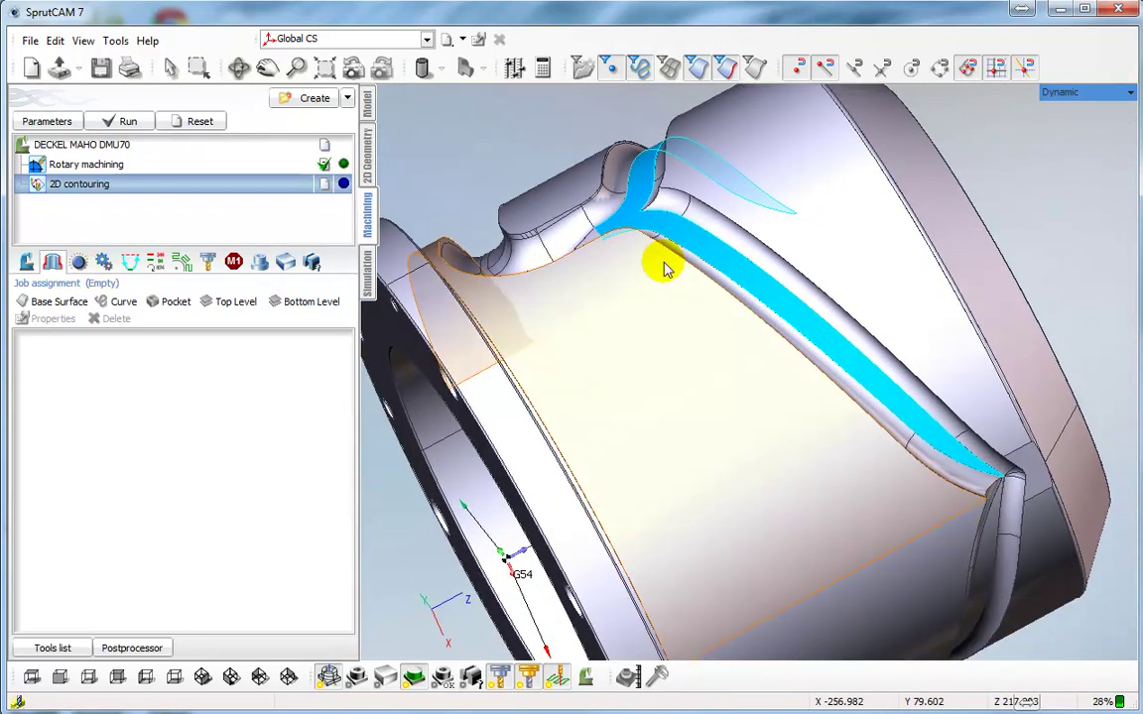
{"action": "left_click", "coordinate": [706, 226]}
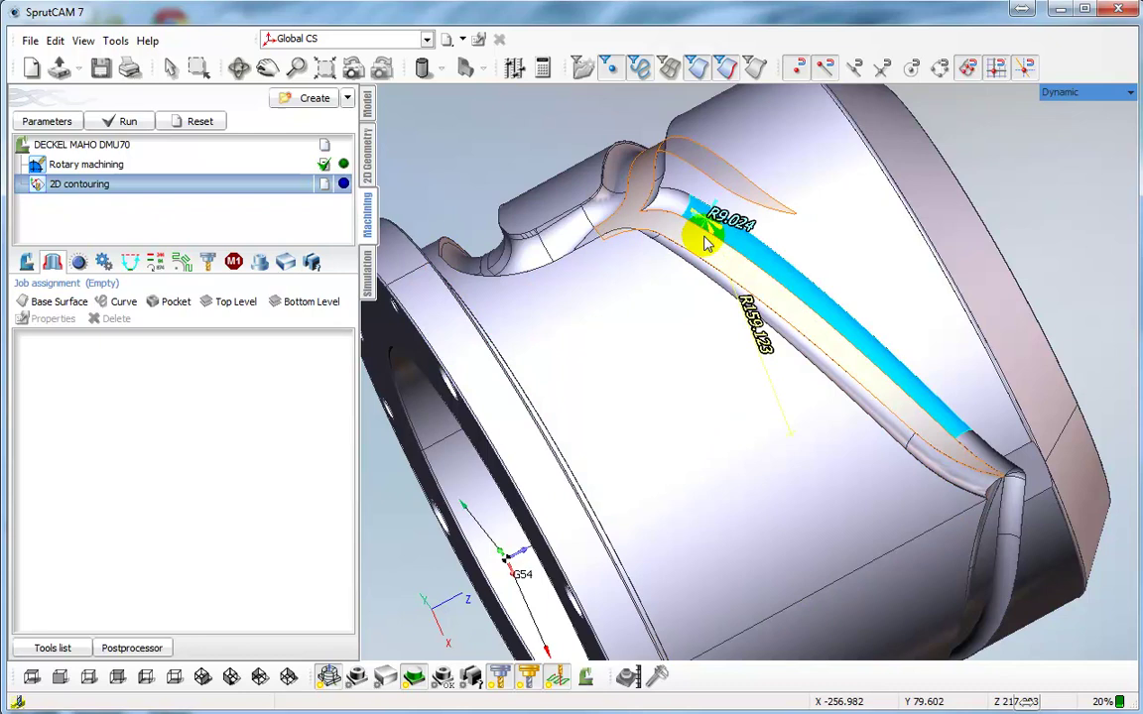
{"action": "scroll", "coordinate": [707, 234], "scroll_direction": "up", "scroll_amount": 2}
{"action": "right_click_drag", "start_coordinate": [644, 193], "coordinate": [706, 250]}
{"action": "left_click", "coordinate": [716, 206]}
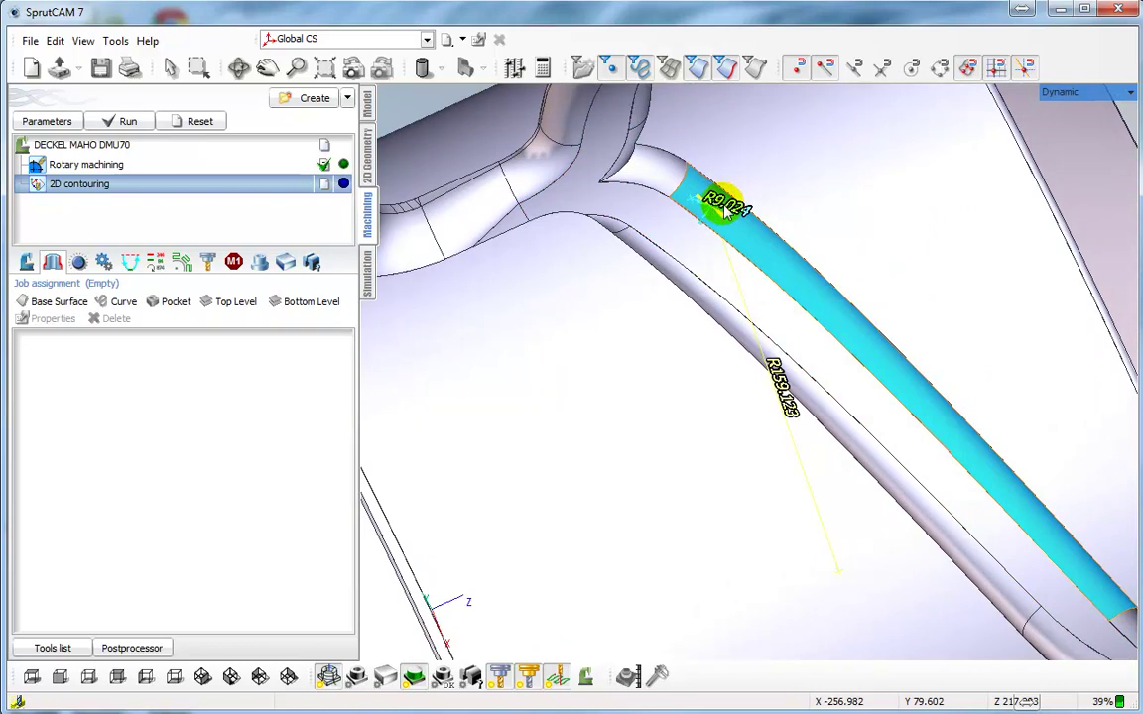
Step: Change the 2D contouring tool to a spherical mill with a diameter of 18 mm
{"action": "left_click", "coordinate": [48, 121]}
{"action": "left_click", "coordinate": [314, 67]}
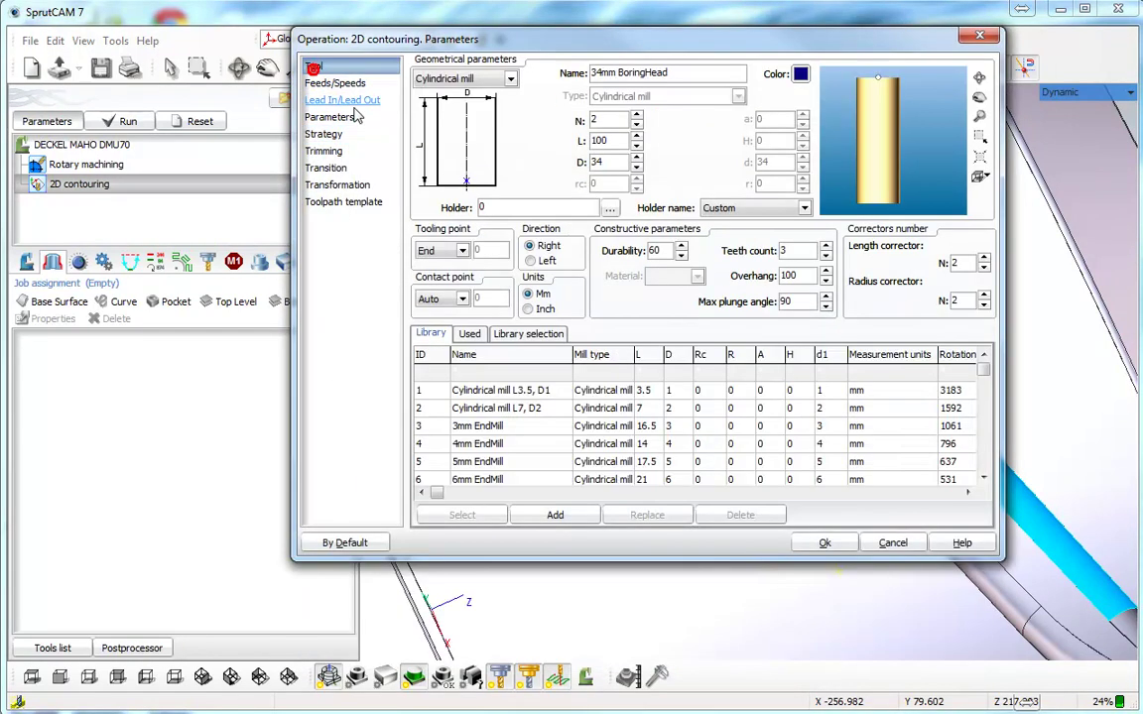
{"action": "double_click", "coordinate": [615, 166]}
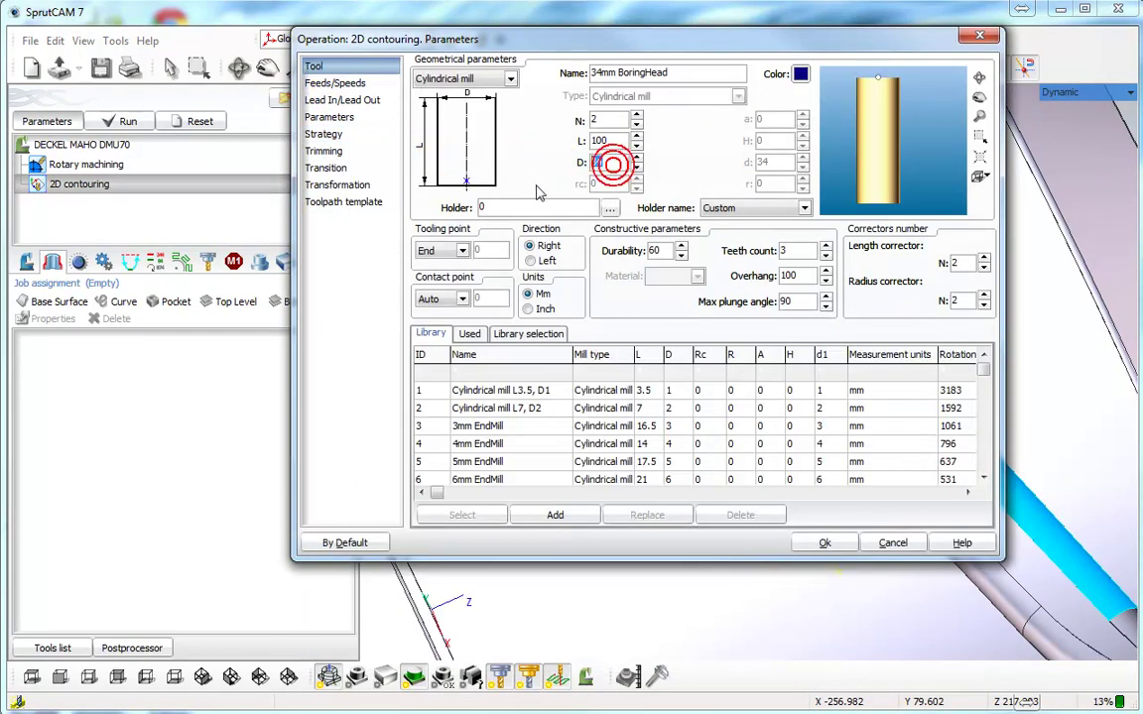
{"action": "type", "text": "18"}
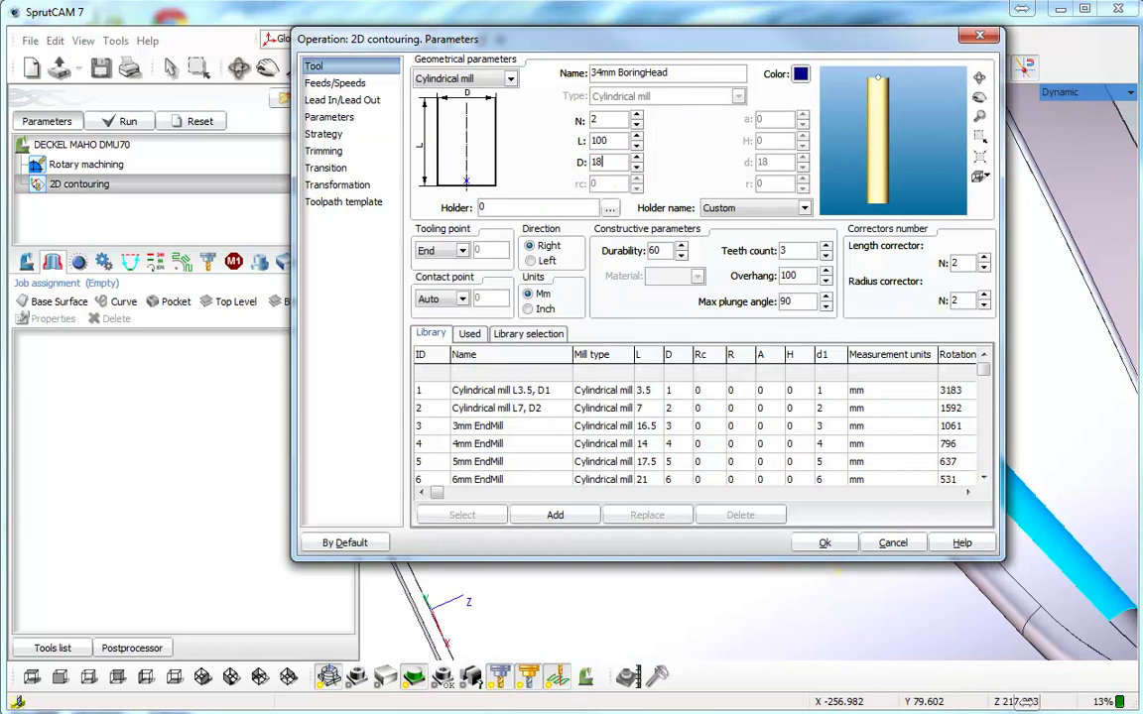
{"action": "left_click", "coordinate": [510, 78]}
{"action": "left_click", "coordinate": [444, 107]}
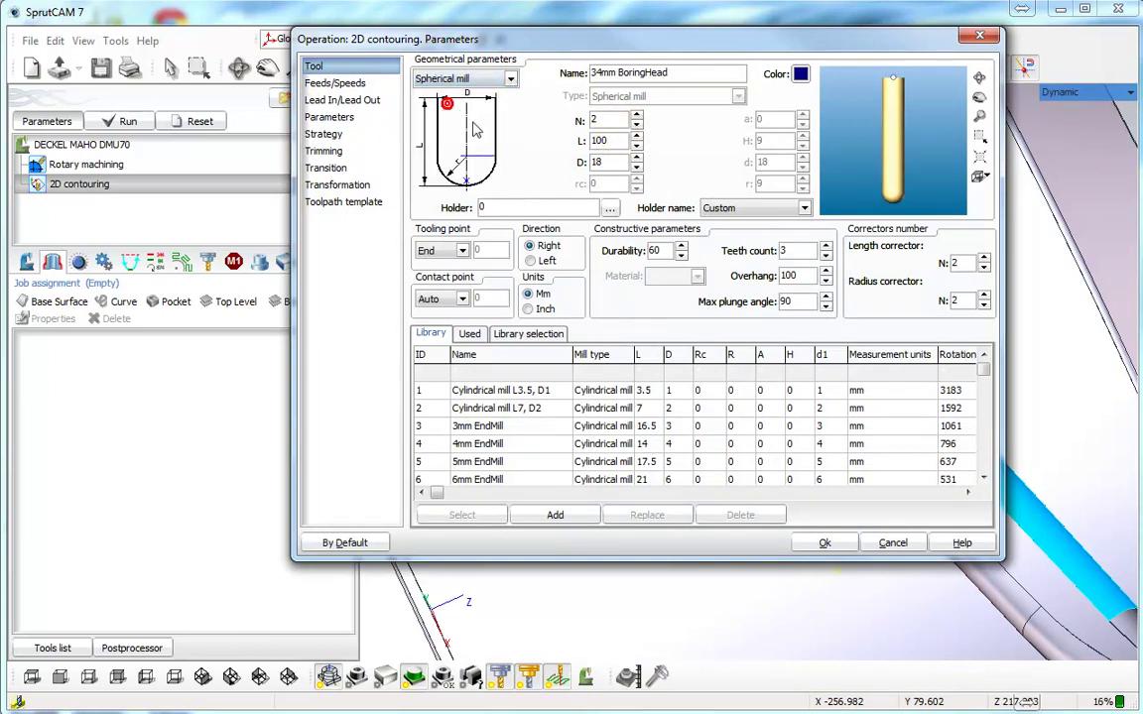
Step: Set the spherical mill's length to 40 mm and assign it the 392.140CG-40 20 060 holder
{"action": "left_click", "coordinate": [610, 141]}
{"action": "double_click", "coordinate": [609, 141]}
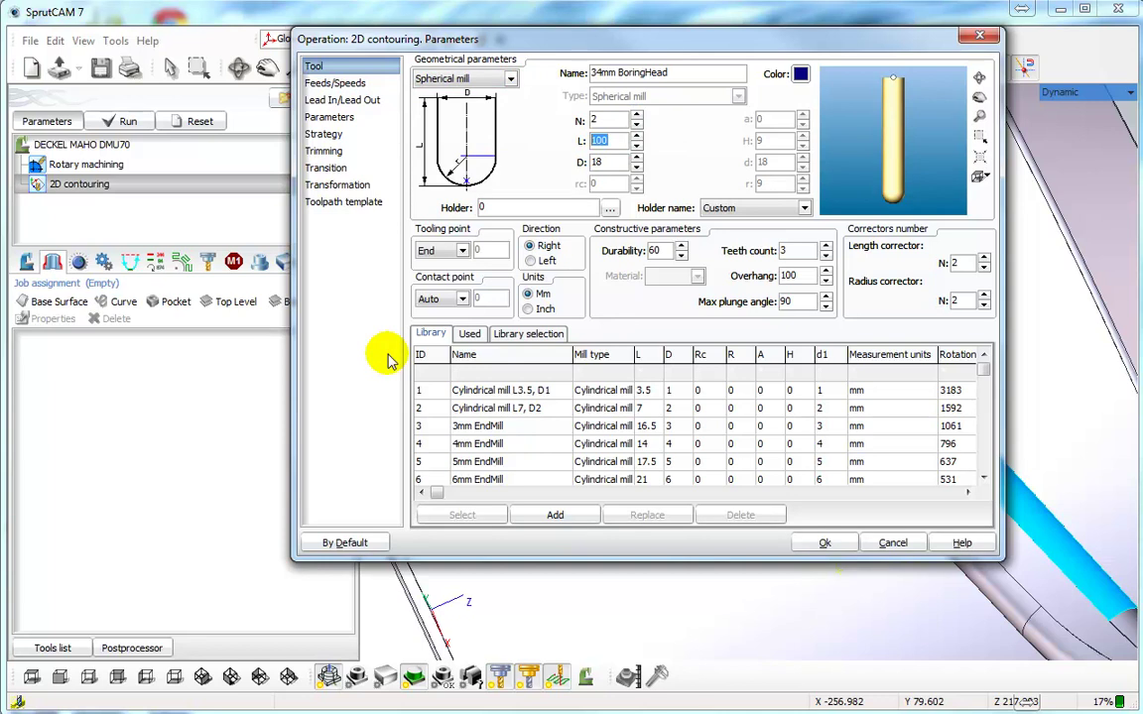
{"action": "type", "text": "40"}
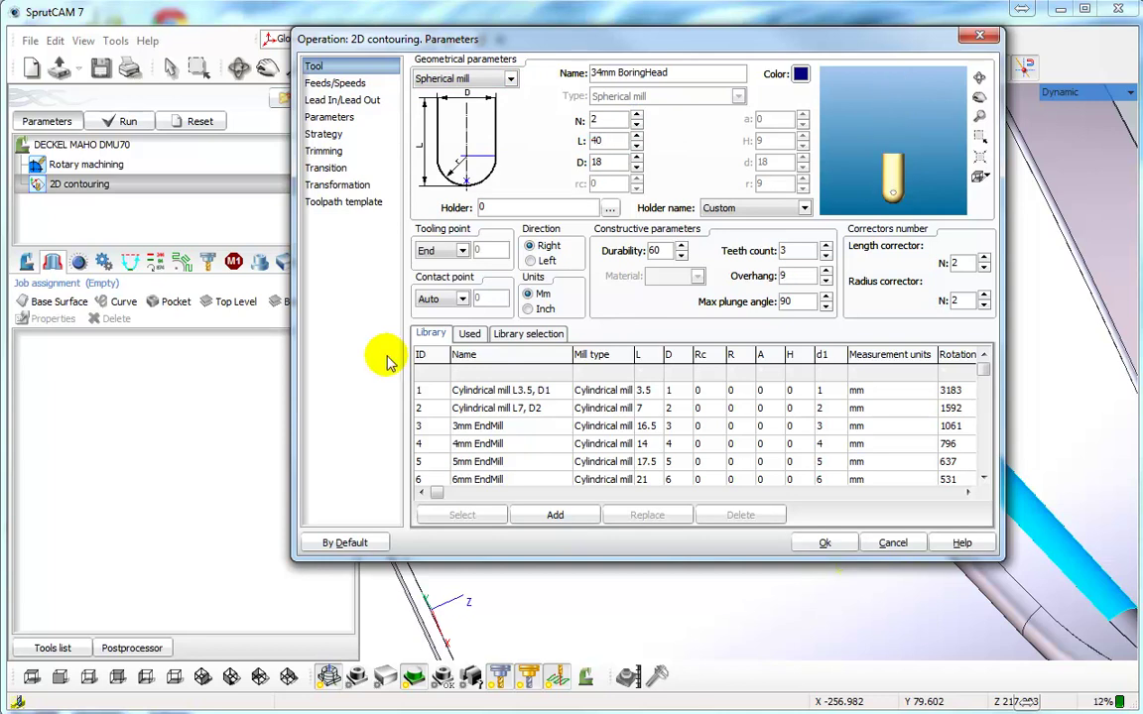
{"action": "left_click", "coordinate": [803, 208]}
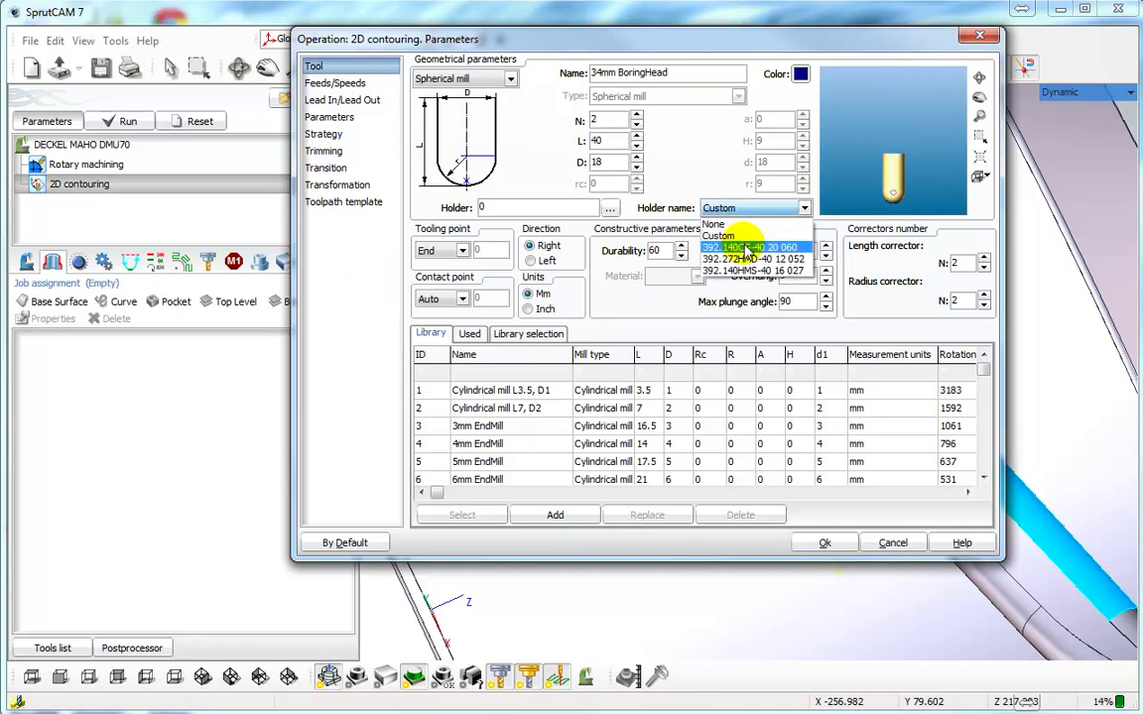
{"action": "left_click", "coordinate": [746, 247]}
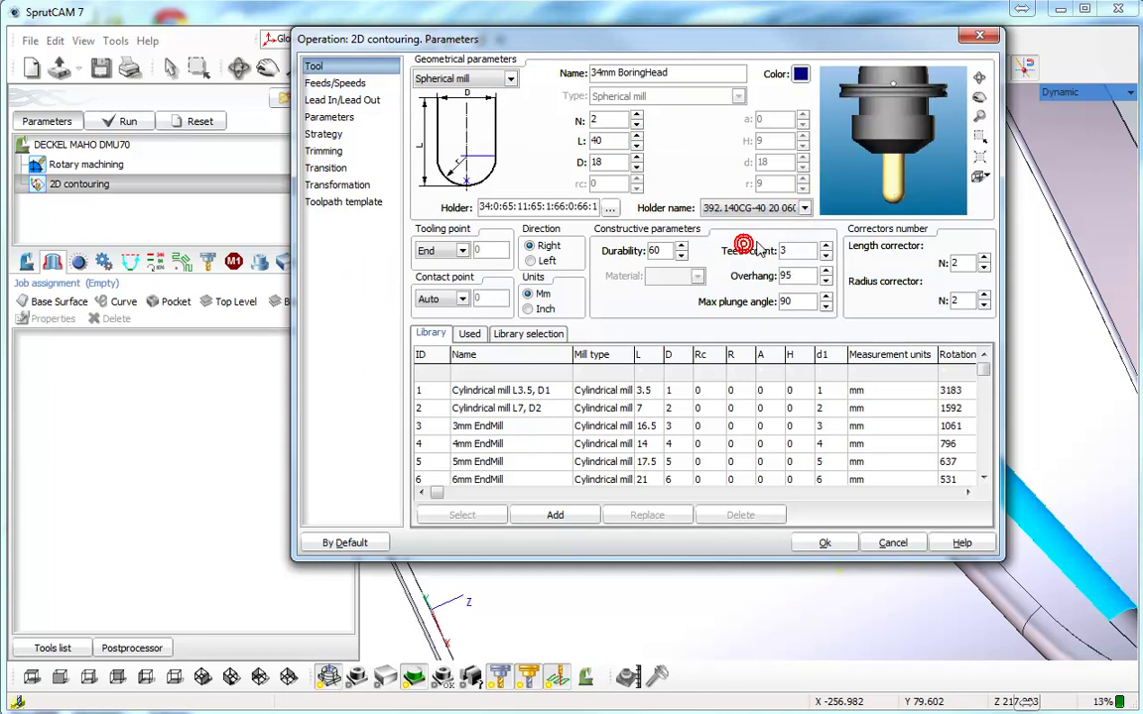
{"action": "left_click", "coordinate": [323, 134]}
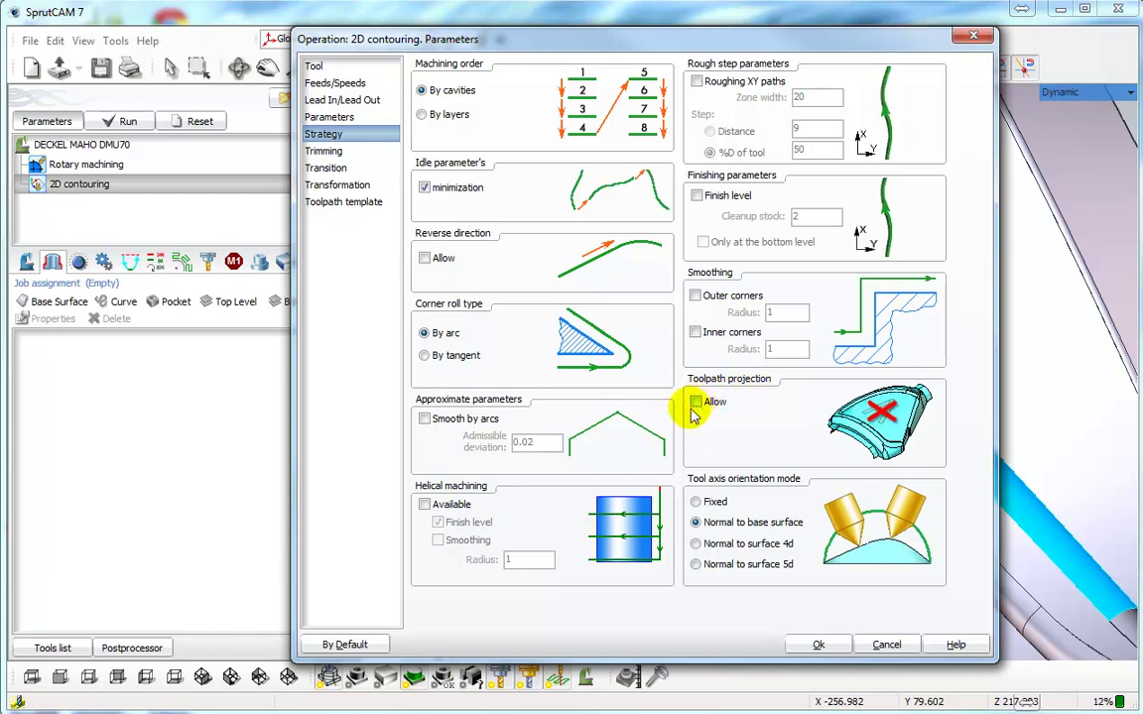
{"action": "left_click", "coordinate": [698, 403]}
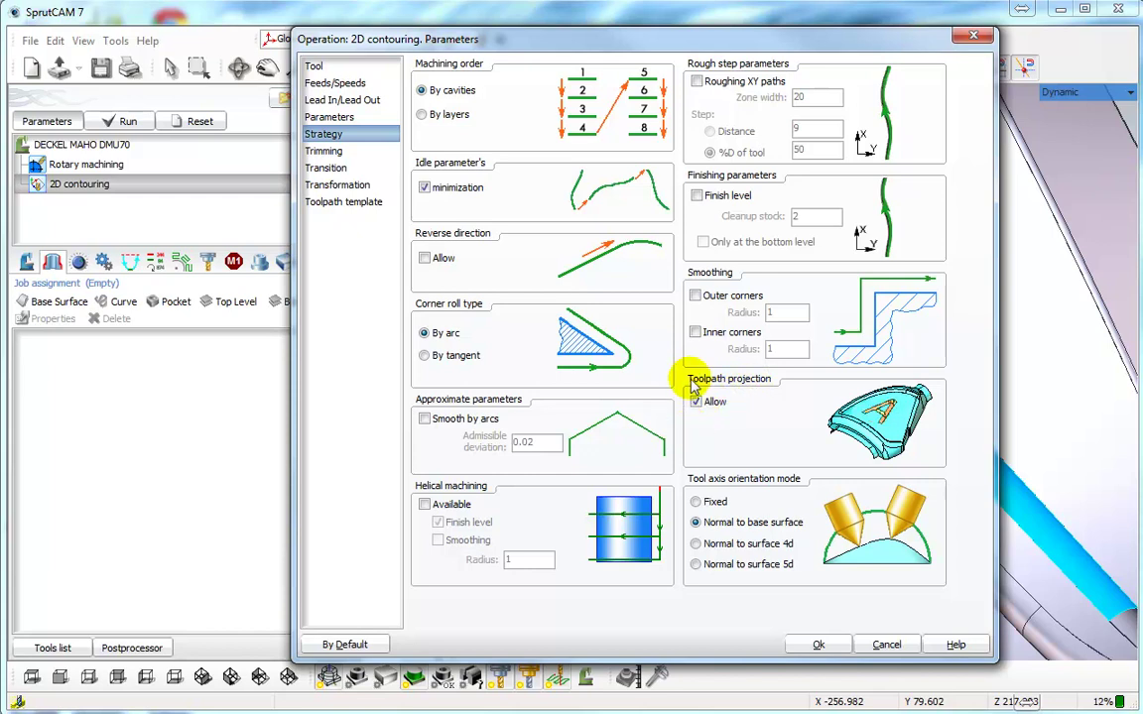
{"action": "left_click", "coordinate": [696, 404]}
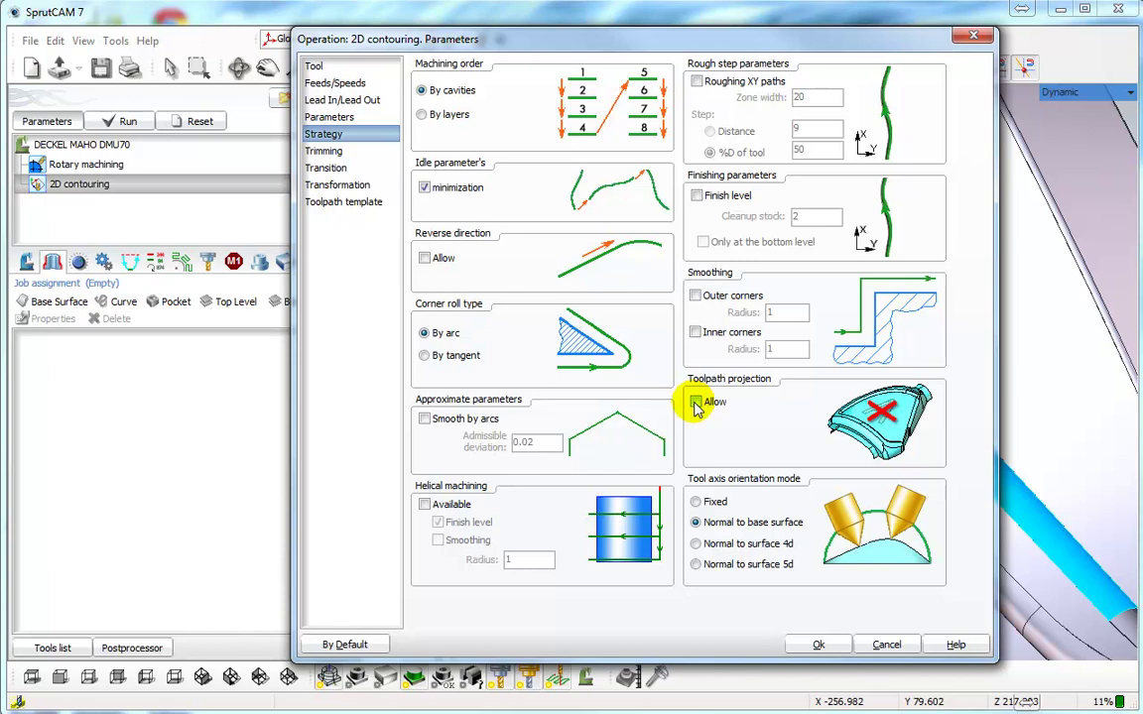
{"action": "left_click", "coordinate": [328, 117]}
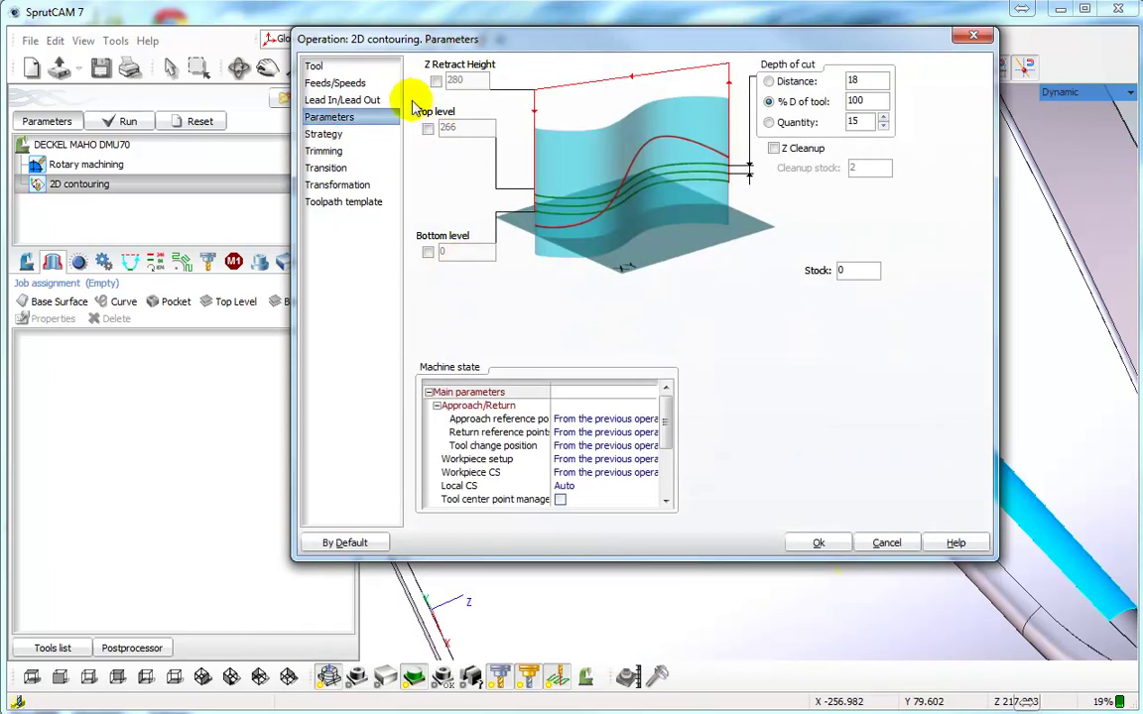
Step: Allow toolpath projection in the 2D contouring strategy and open the operation's level and depth-of-cut parameters
{"action": "left_click", "coordinate": [328, 131]}
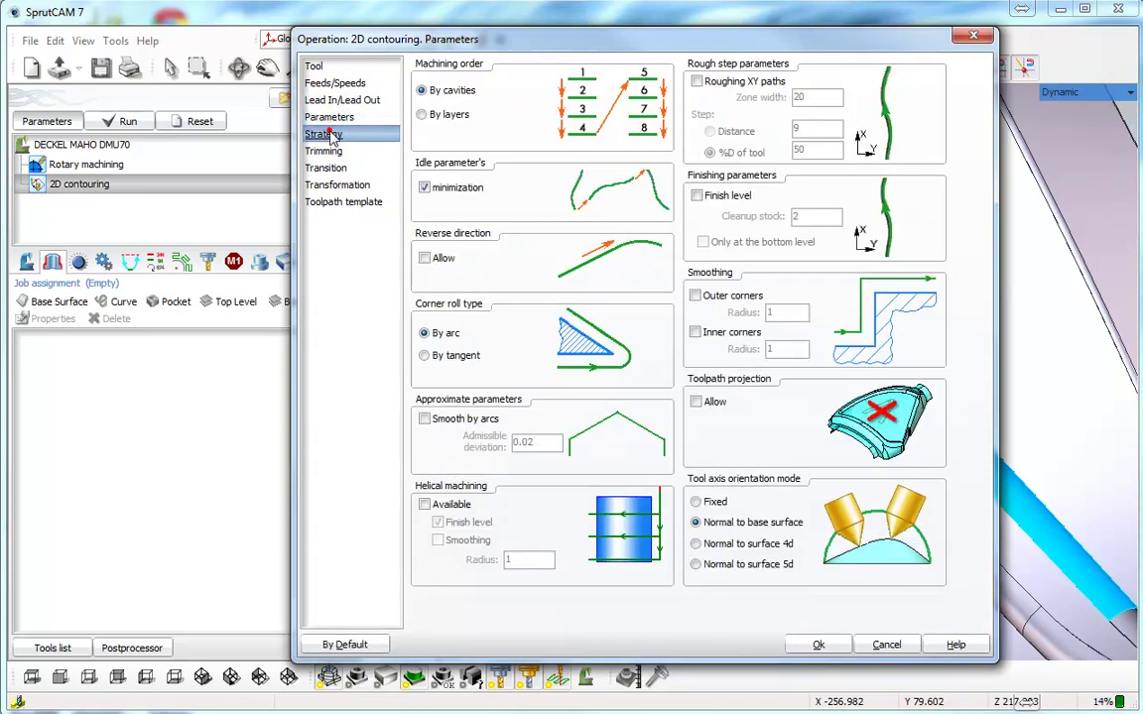
{"action": "left_click", "coordinate": [696, 403]}
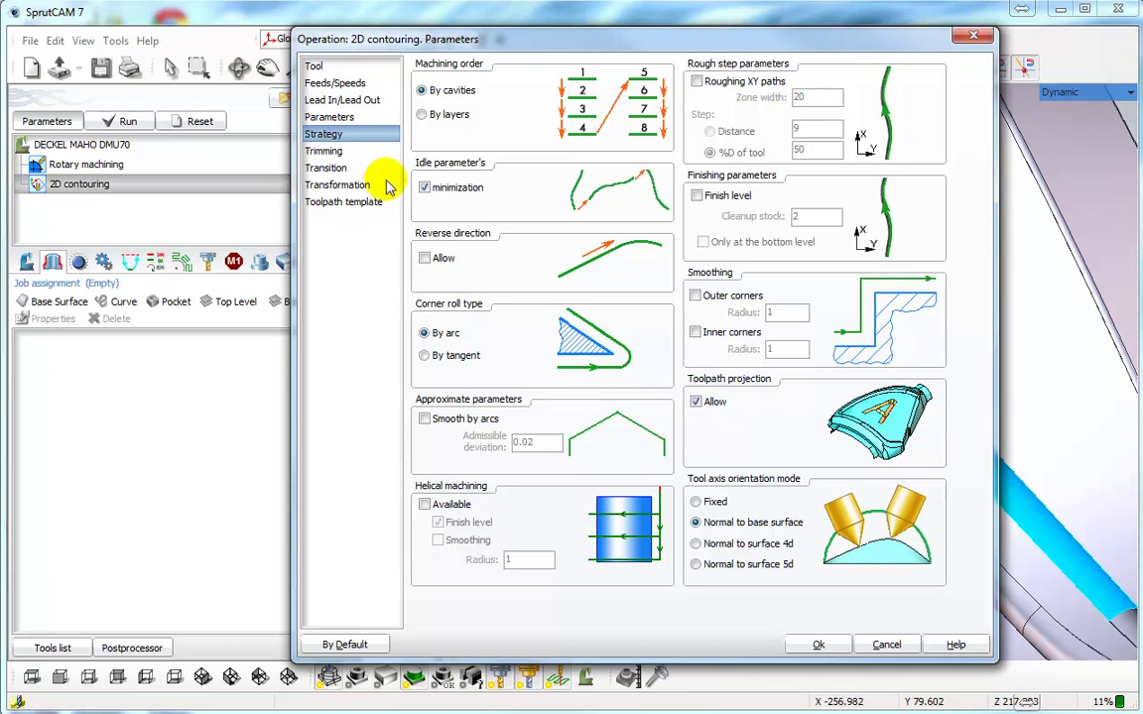
{"action": "left_click", "coordinate": [327, 117]}
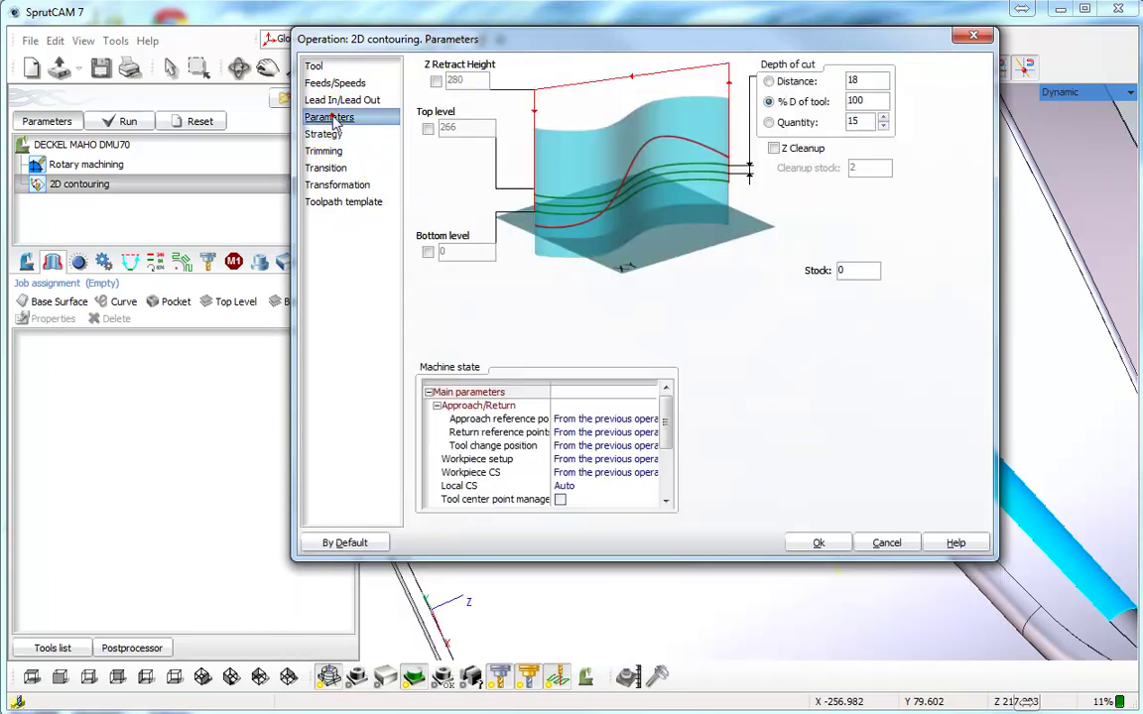
Step: Set the 2D contouring bottom level to 0, the top level to 9 and the Z retract height to 30
{"action": "left_click", "coordinate": [426, 252]}
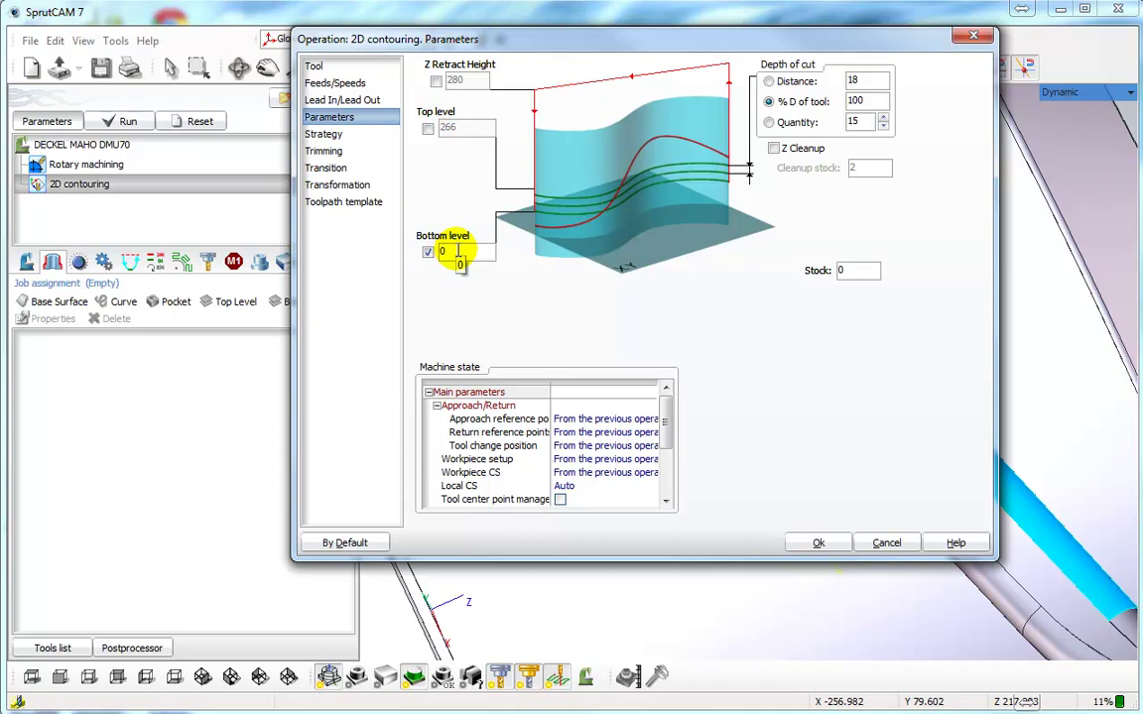
{"action": "left_click", "coordinate": [428, 128]}
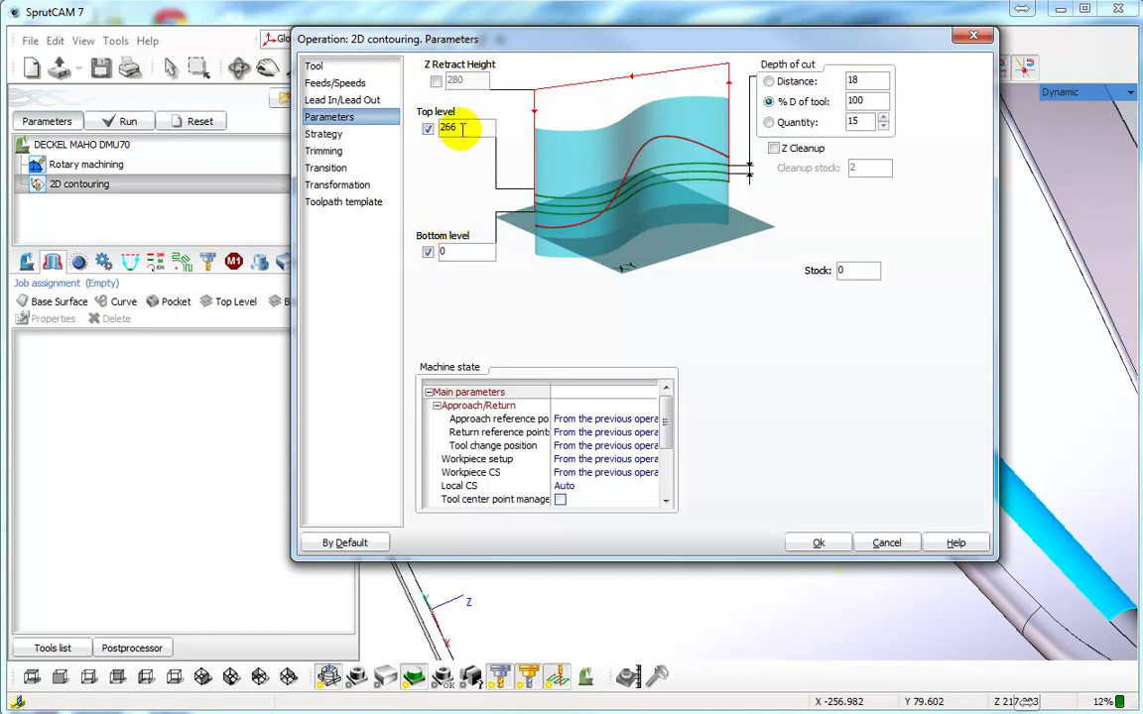
{"action": "double_click", "coordinate": [461, 128]}
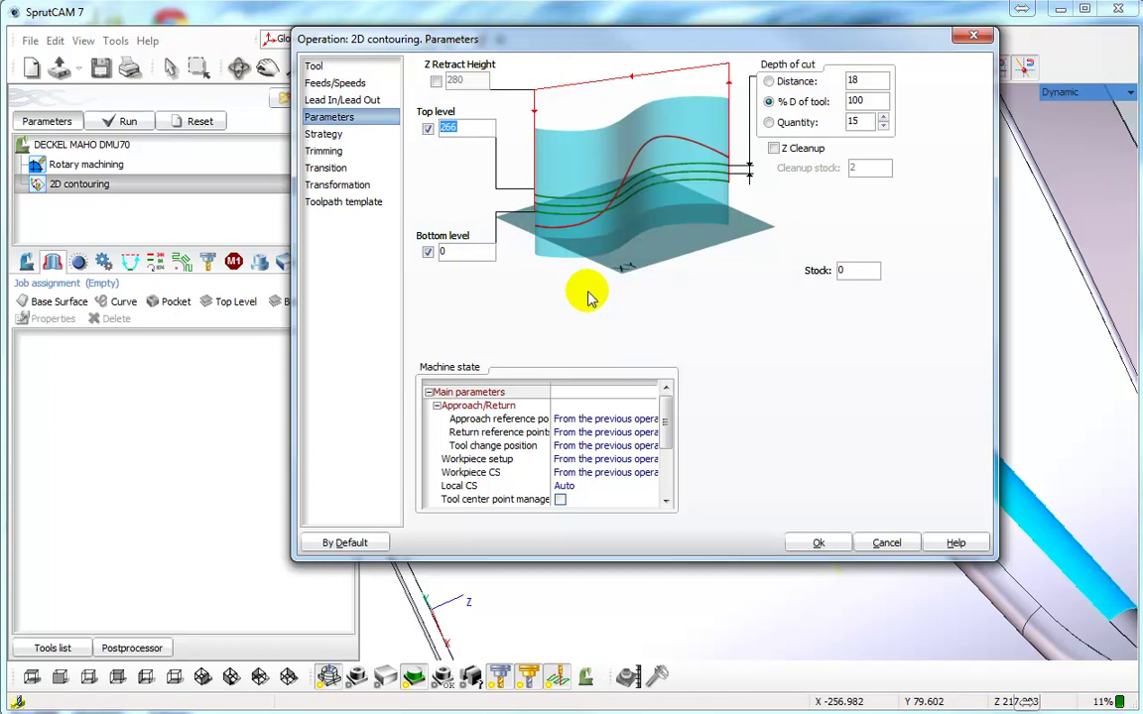
{"action": "type", "text": "9"}
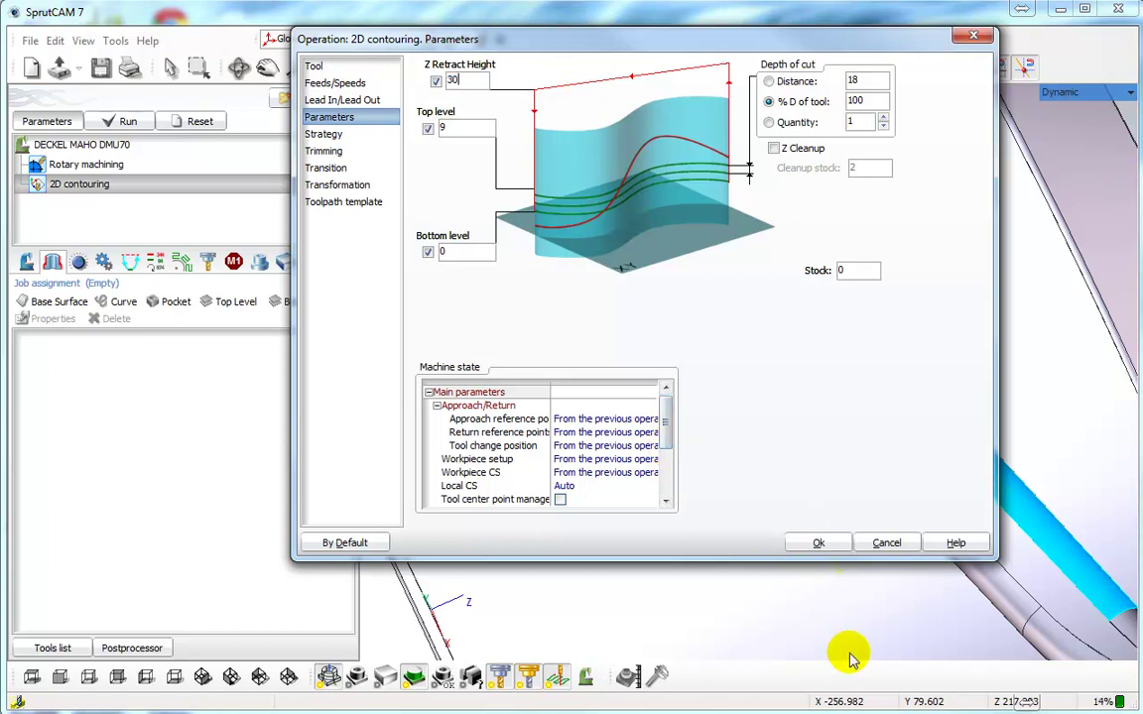
{"action": "left_click", "coordinate": [817, 543]}
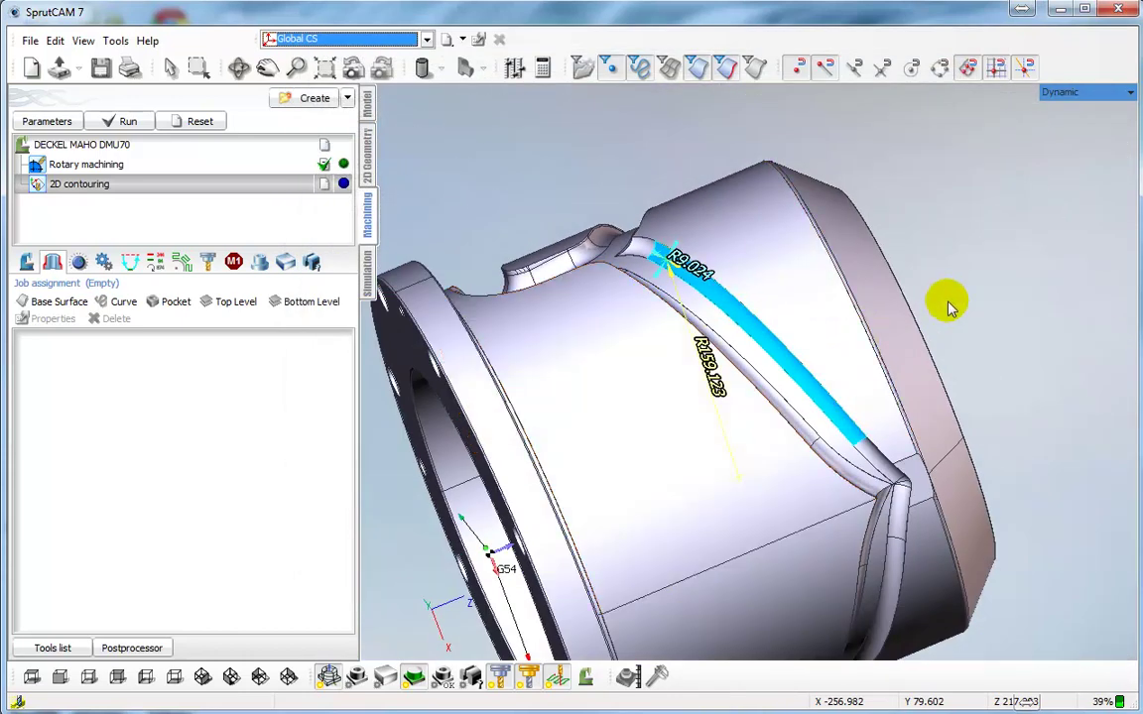
Step: Exclude surfaces from selection and add the groove's outer edge chain on the wide end's side as a curve in the job assignment
{"action": "left_click", "coordinate": [947, 302]}
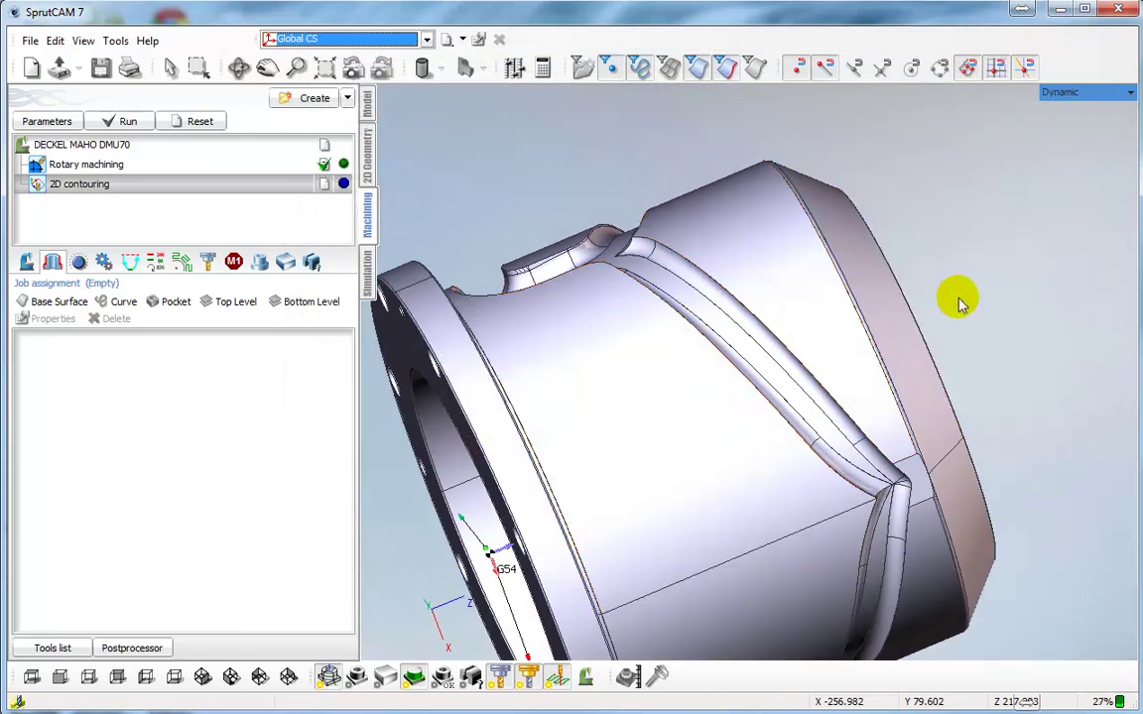
{"action": "mouse_move", "coordinate": [1089, 389]}
{"action": "right_mouse_down"}
{"action": "mouse_move", "coordinate": [1106, 370]}
{"action": "mouse_move", "coordinate": [1107, 392]}
{"action": "mouse_move", "coordinate": [1117, 375]}
{"action": "mouse_move", "coordinate": [1078, 395]}
{"action": "right_mouse_up"}
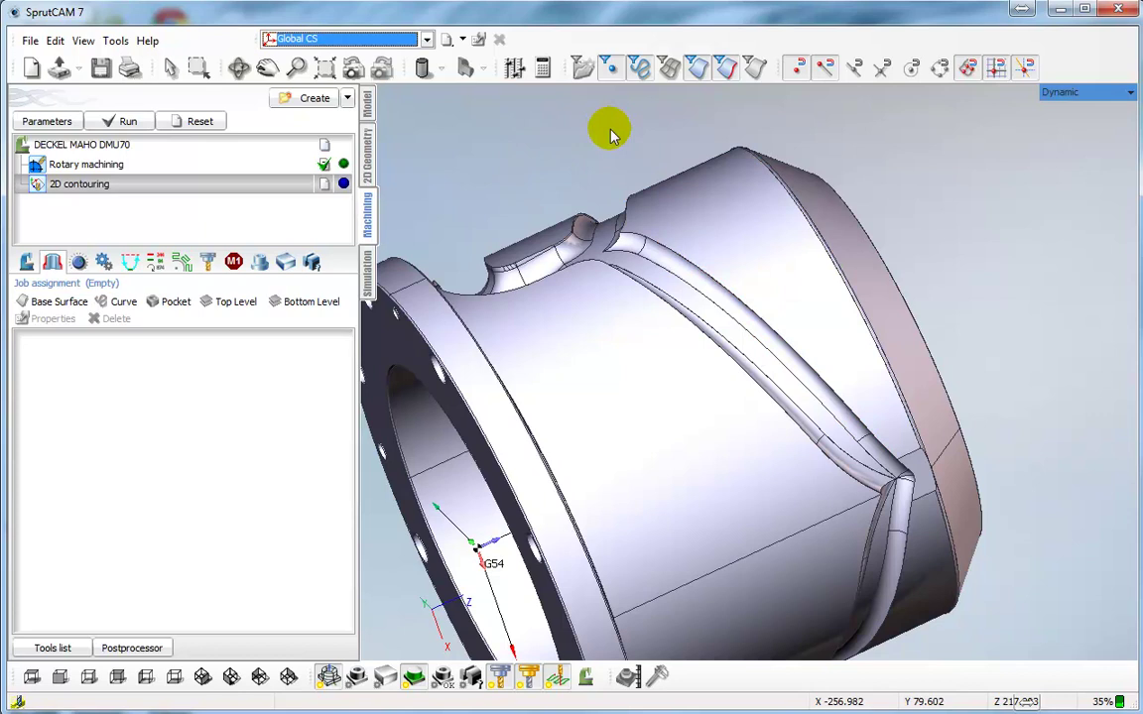
{"action": "left_click", "coordinate": [696, 70]}
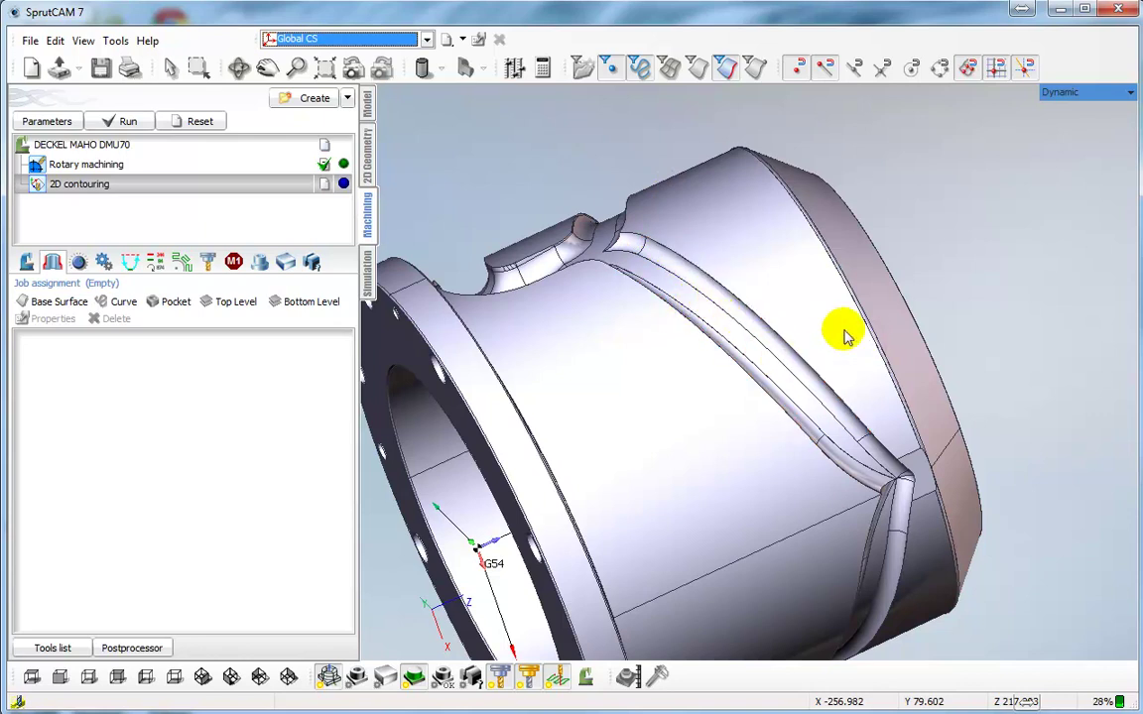
{"action": "left_click", "coordinate": [731, 298]}
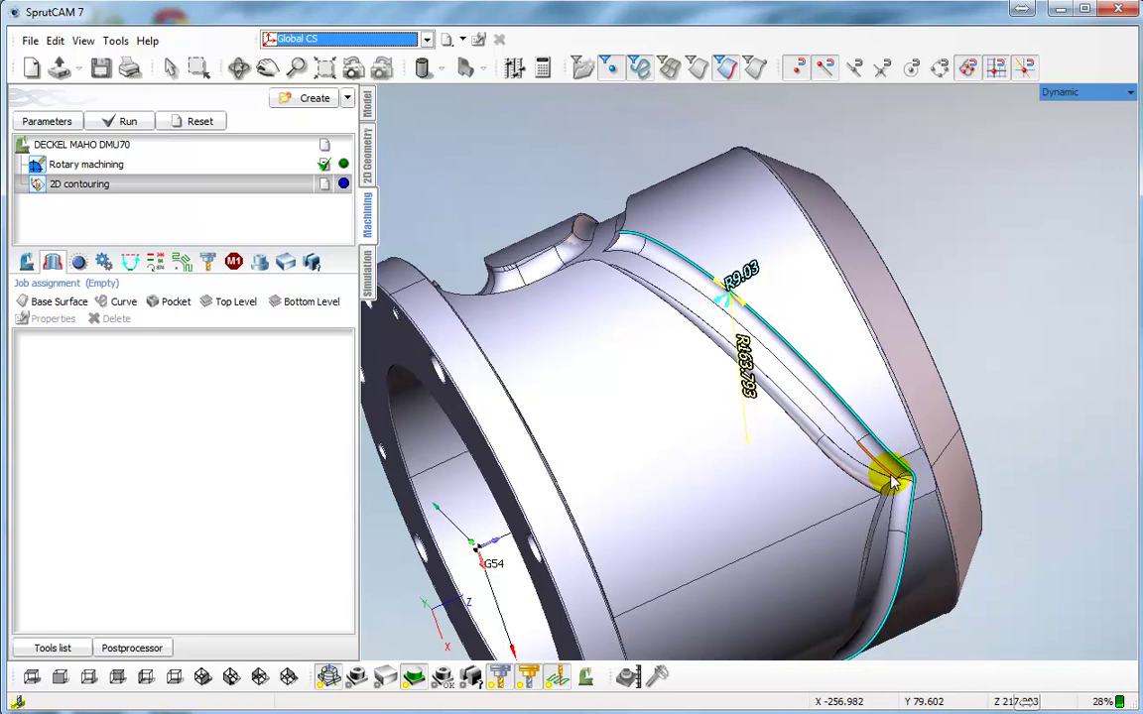
{"action": "middle_click_drag", "start_coordinate": [1012, 385], "coordinate": [1010, 291]}
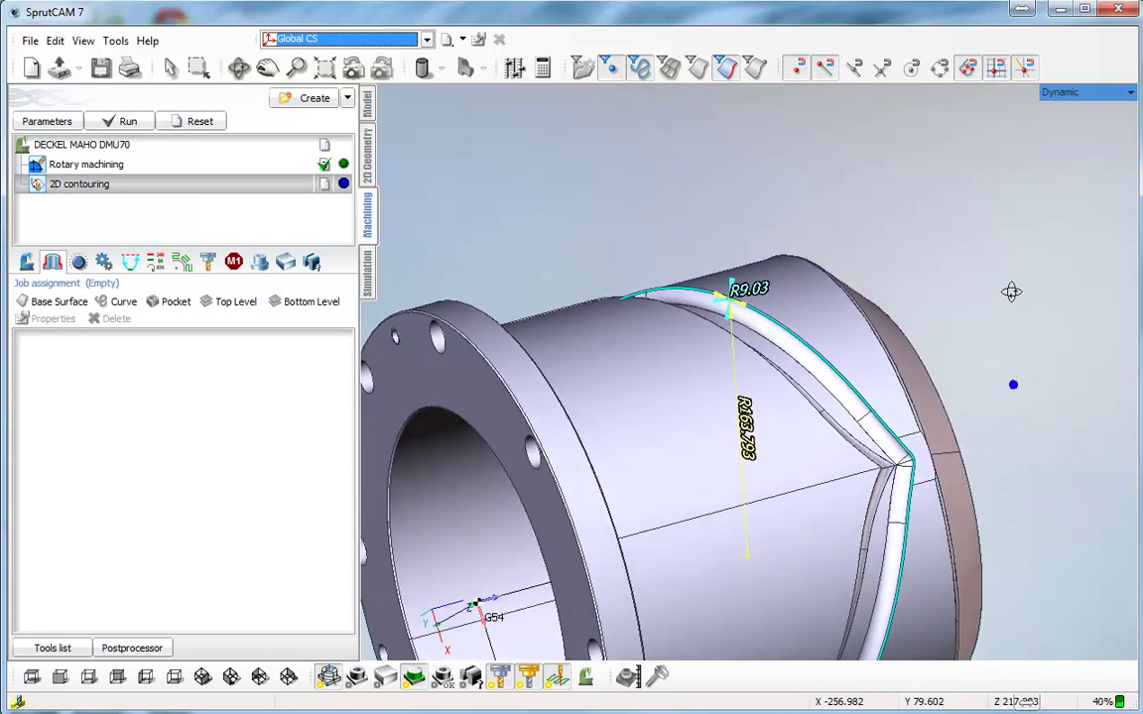
{"action": "right_click_drag", "start_coordinate": [1011, 291], "coordinate": [995, 316]}
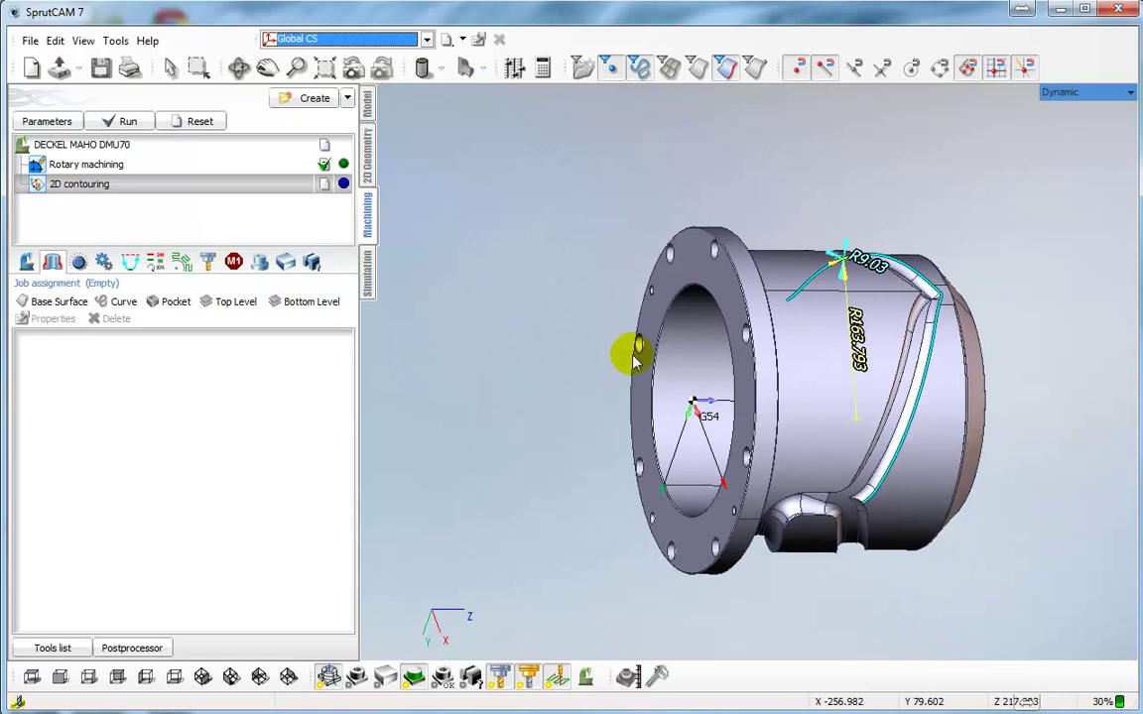
{"action": "left_click", "coordinate": [120, 305]}
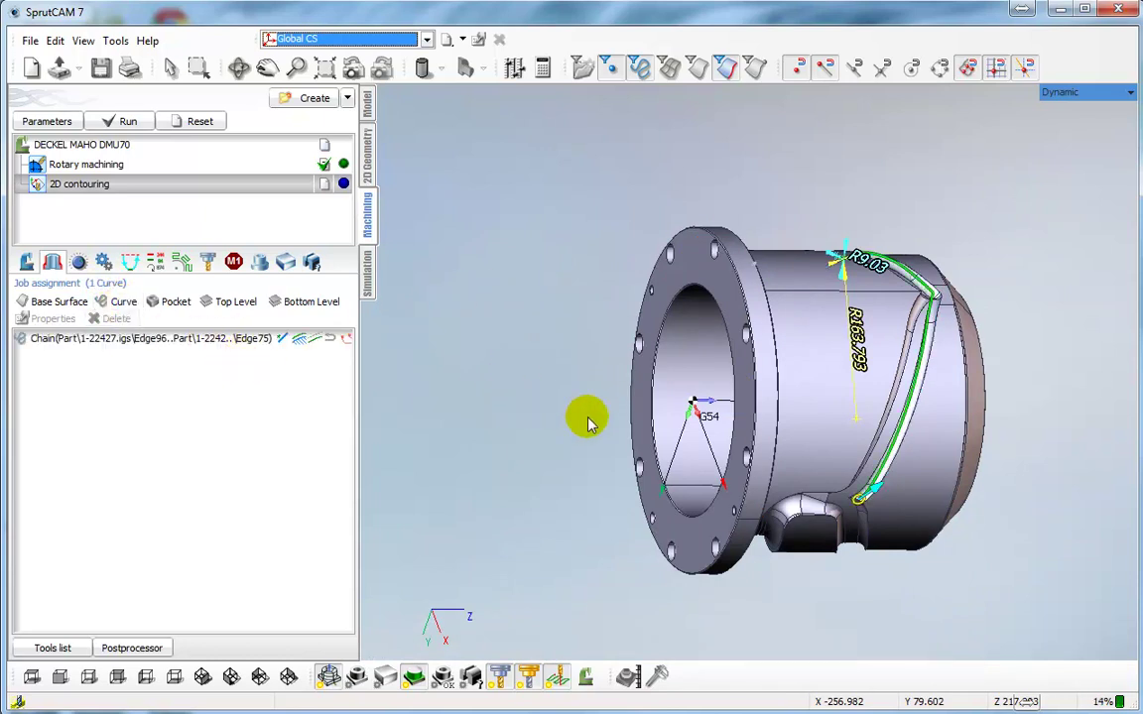
Step: Add the edge chain along the groove's next section, up to the V-shaped junction, as curves in the job assignment
{"action": "middle_click_drag", "start_coordinate": [1069, 417], "coordinate": [1026, 398]}
{"action": "mouse_move", "coordinate": [1027, 399]}
{"action": "right_mouse_down"}
{"action": "mouse_move", "coordinate": [990, 421]}
{"action": "mouse_move", "coordinate": [947, 604]}
{"action": "mouse_move", "coordinate": [967, 611]}
{"action": "mouse_move", "coordinate": [1063, 247]}
{"action": "mouse_move", "coordinate": [959, 440]}
{"action": "right_mouse_up"}
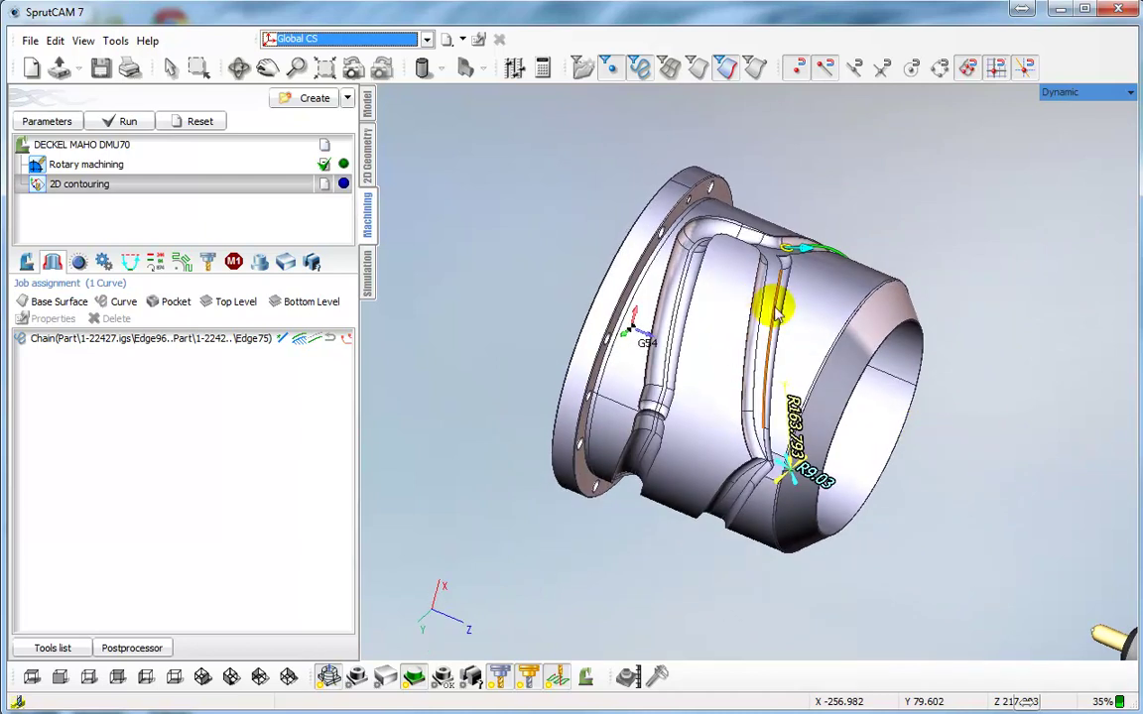
{"action": "left_click", "coordinate": [780, 313]}
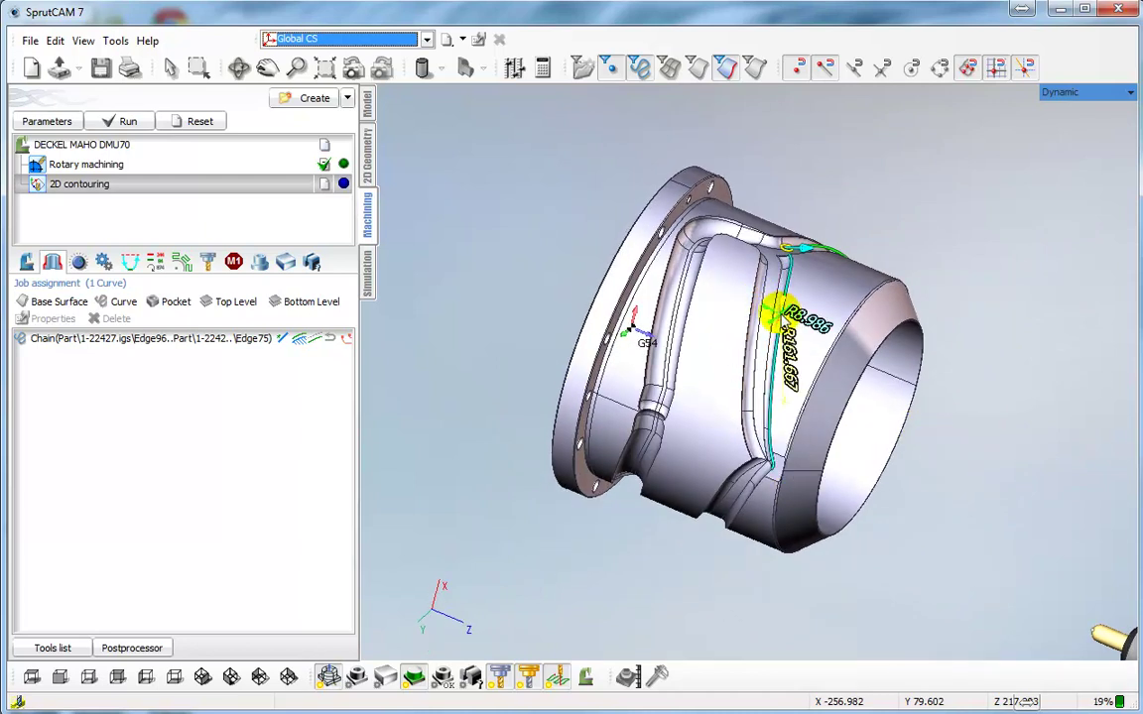
{"action": "scroll", "coordinate": [774, 476], "scroll_direction": "up", "scroll_amount": 3}
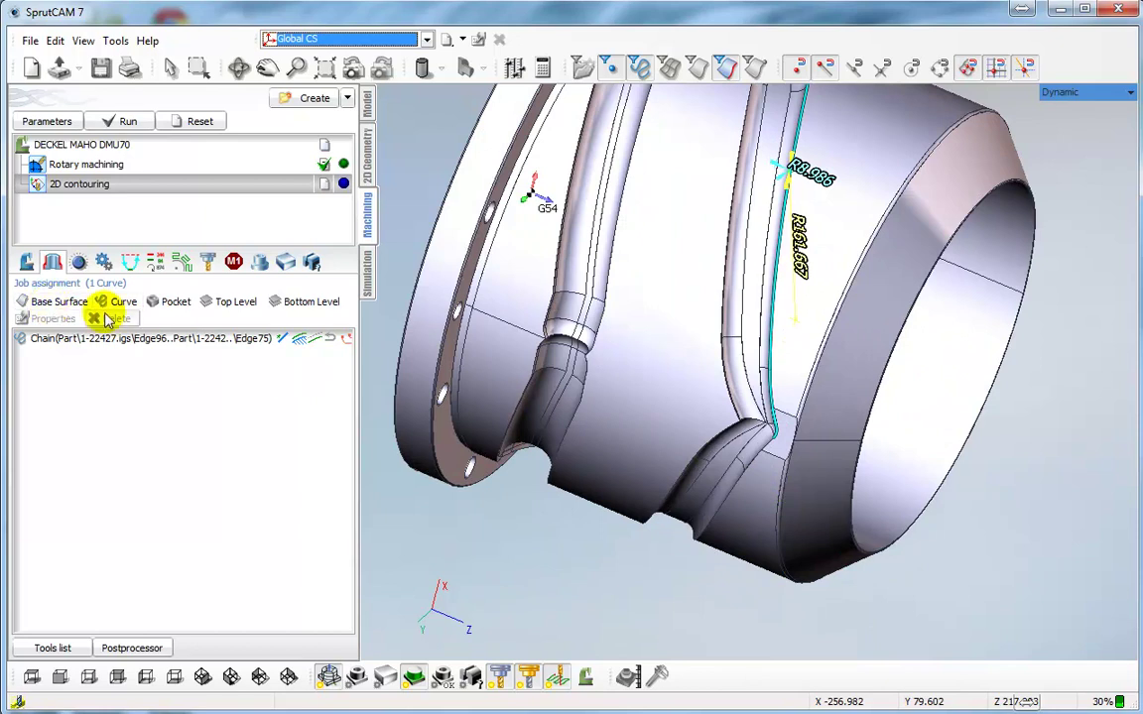
{"action": "scroll", "coordinate": [799, 412], "scroll_direction": "up", "scroll_amount": 5}
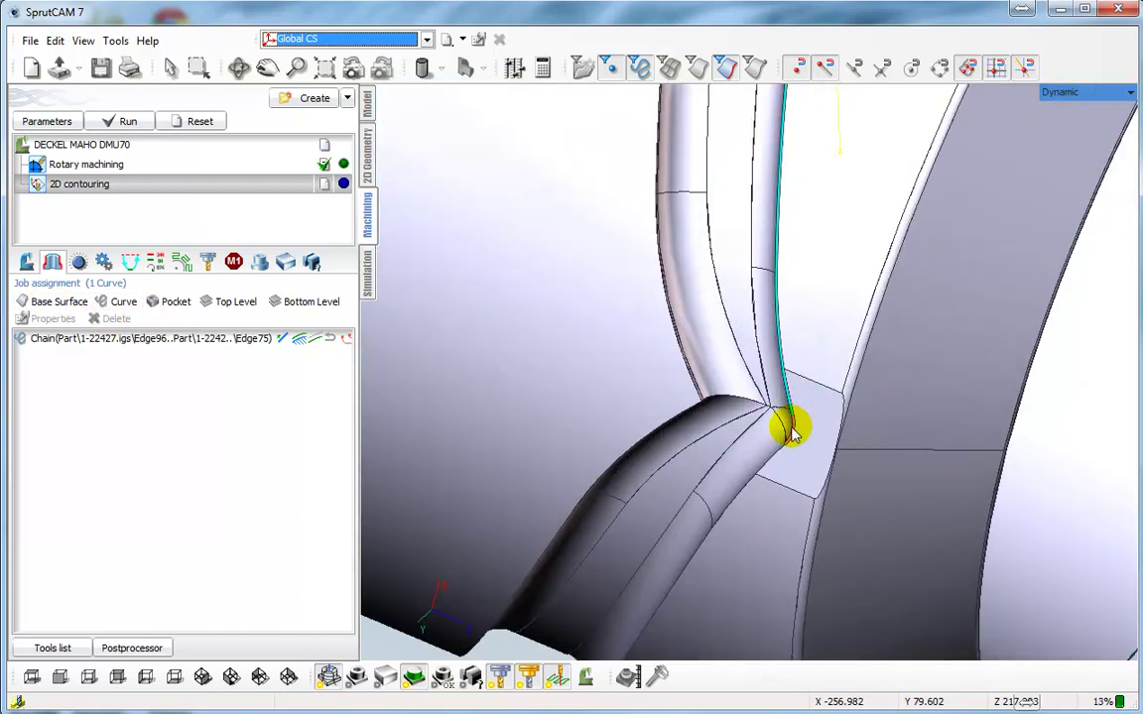
{"action": "left_click", "coordinate": [112, 306]}
{"action": "scroll", "coordinate": [723, 435], "scroll_direction": "down", "scroll_amount": 3}
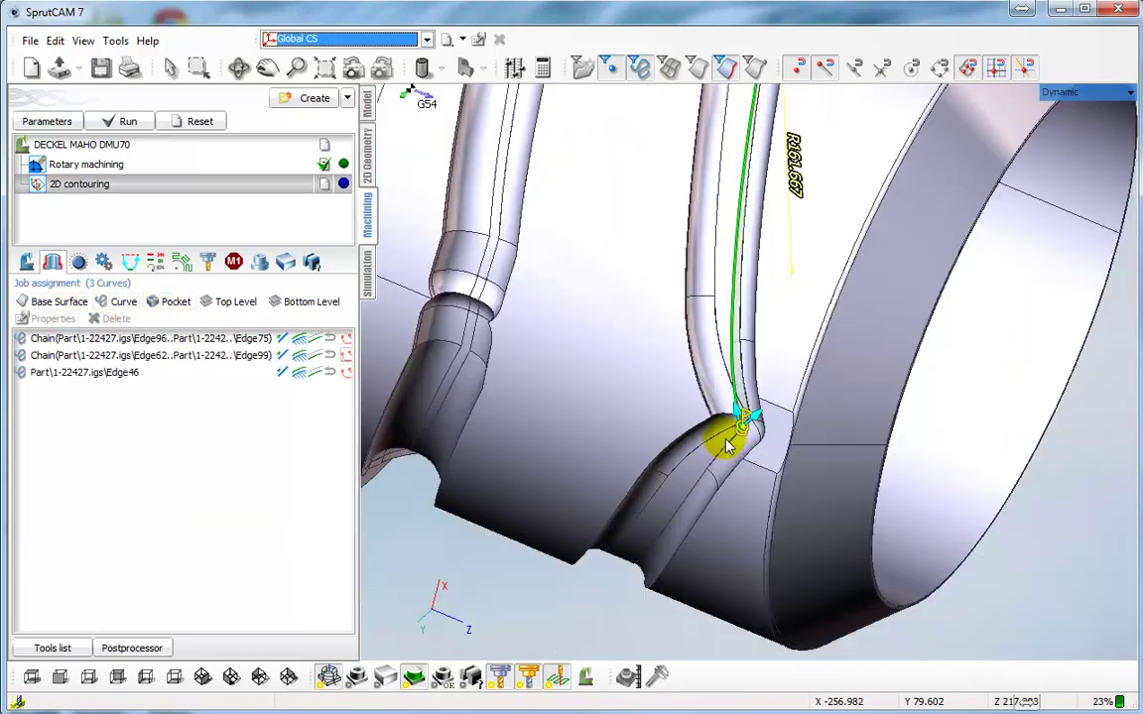
Step: Add the edge chain of the groove section beyond the V-shaped junction as curves in the job assignment
{"action": "middle_click_drag", "start_coordinate": [727, 439], "coordinate": [756, 369]}
{"action": "middle_click_drag", "start_coordinate": [750, 417], "coordinate": [684, 438]}
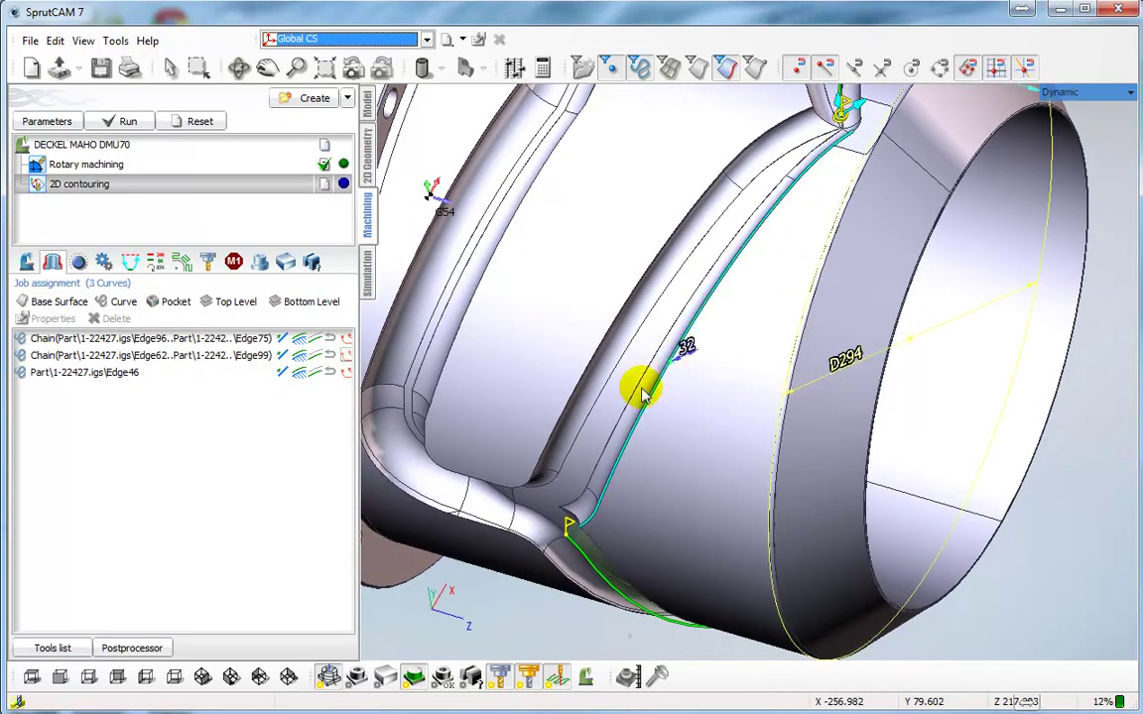
{"action": "left_click", "coordinate": [116, 308]}
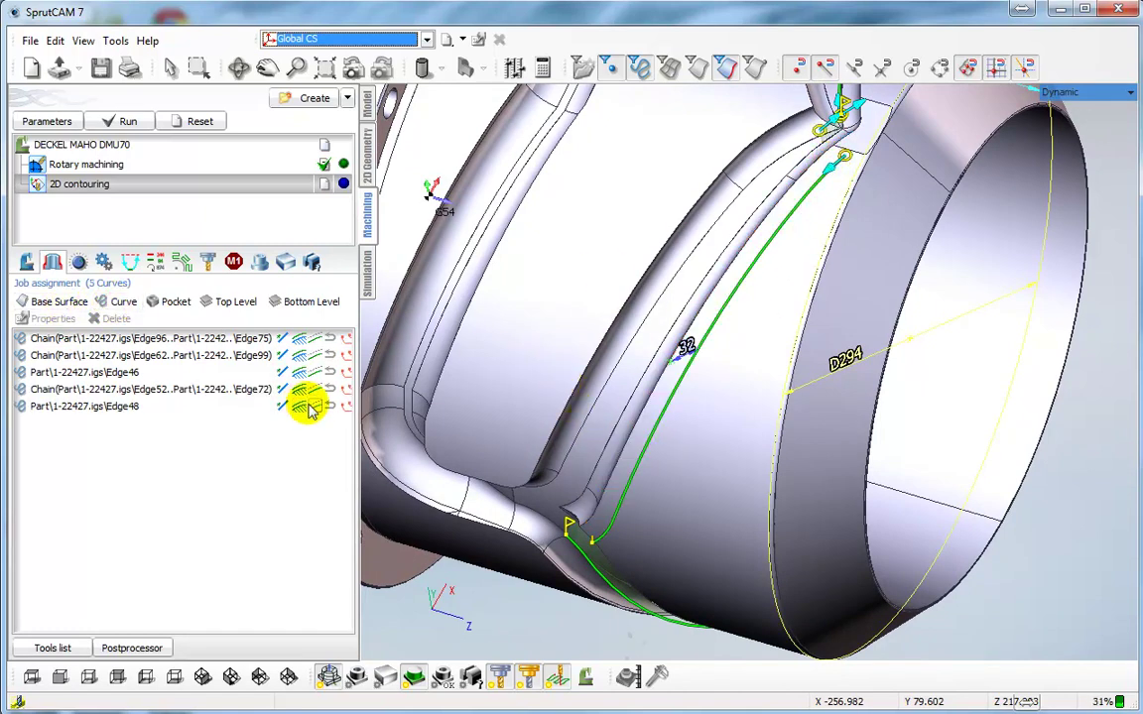
Step: Switch the machining side of the Edge52..Edge72 chain so its tool path lies on the groove side
{"action": "left_click", "coordinate": [112, 413]}
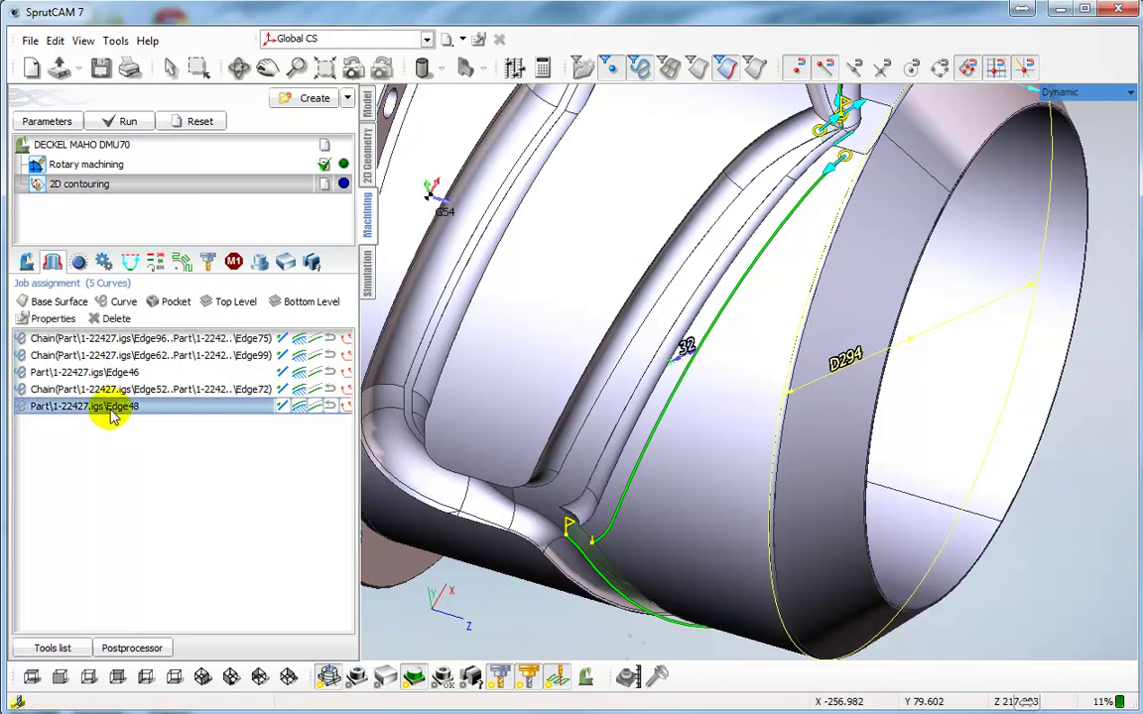
{"action": "left_click", "coordinate": [175, 392]}
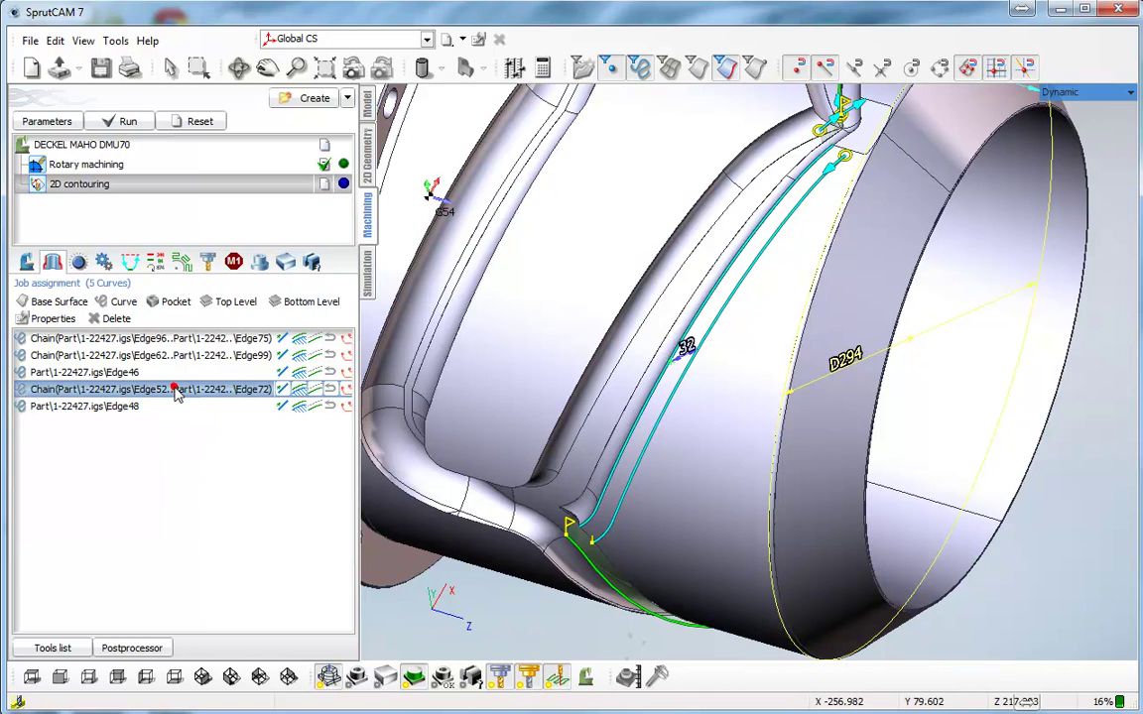
{"action": "left_click", "coordinate": [281, 390]}
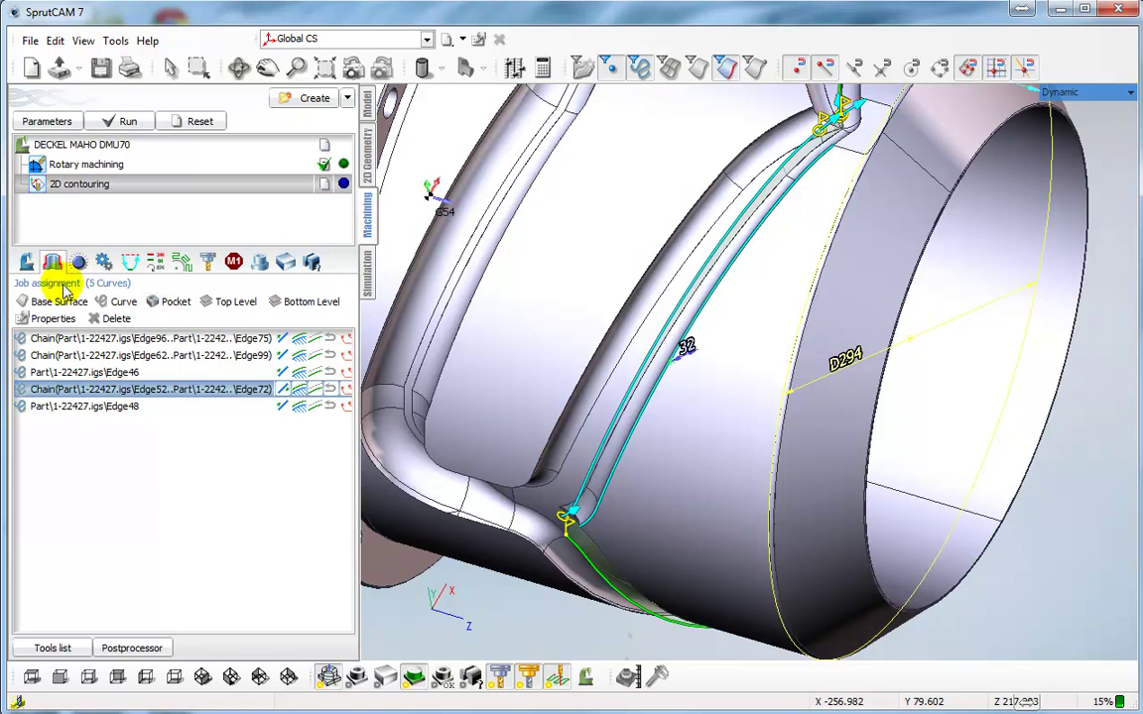
Step: Calculate the toolpath of the 2D contouring operation
{"action": "left_click", "coordinate": [129, 121]}
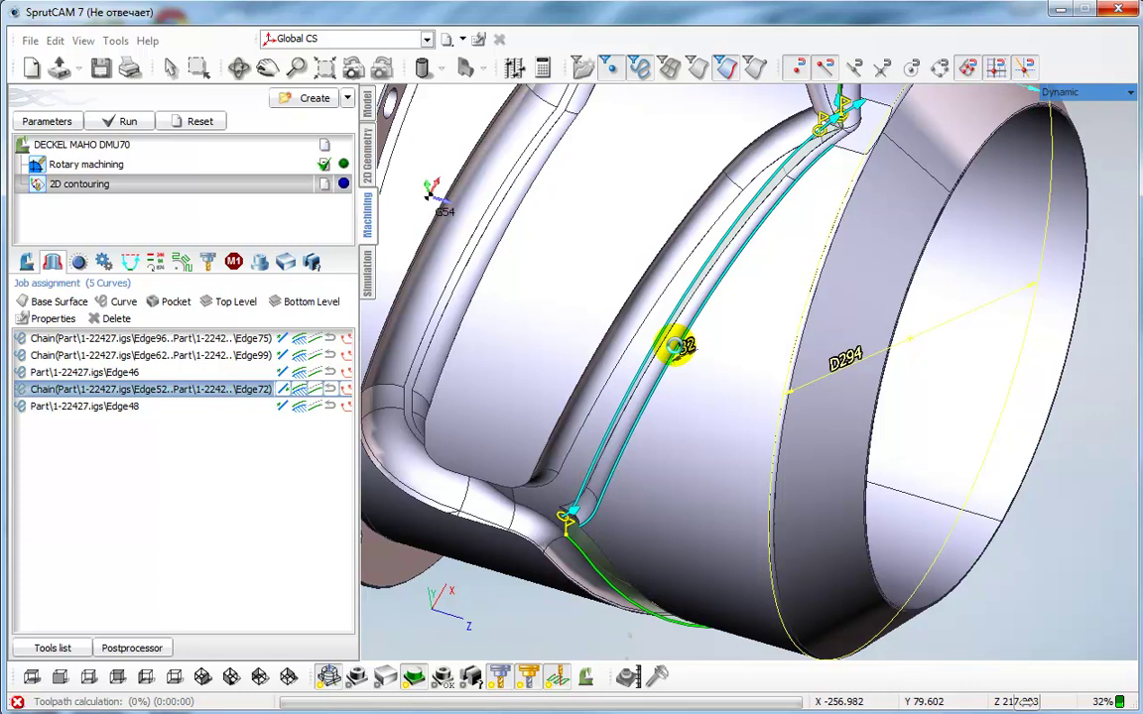
{"action": "scroll", "coordinate": [677, 346], "scroll_direction": "down", "scroll_amount": 5}
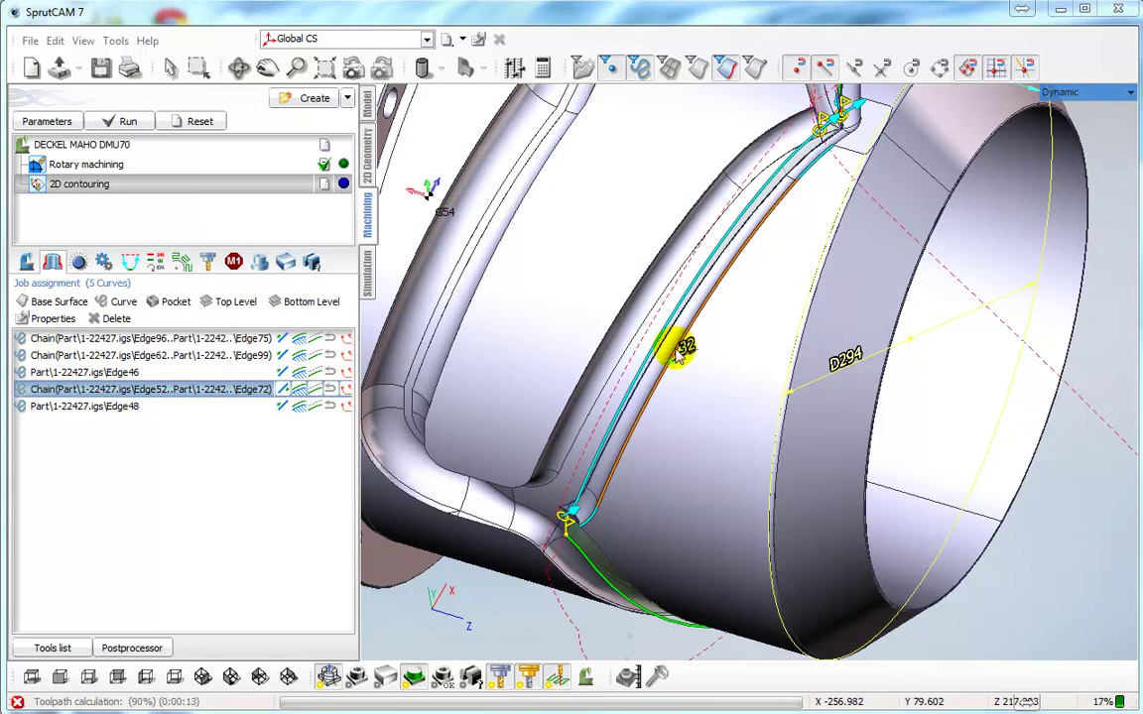
{"action": "middle_click_drag", "start_coordinate": [677, 350], "coordinate": [733, 470]}
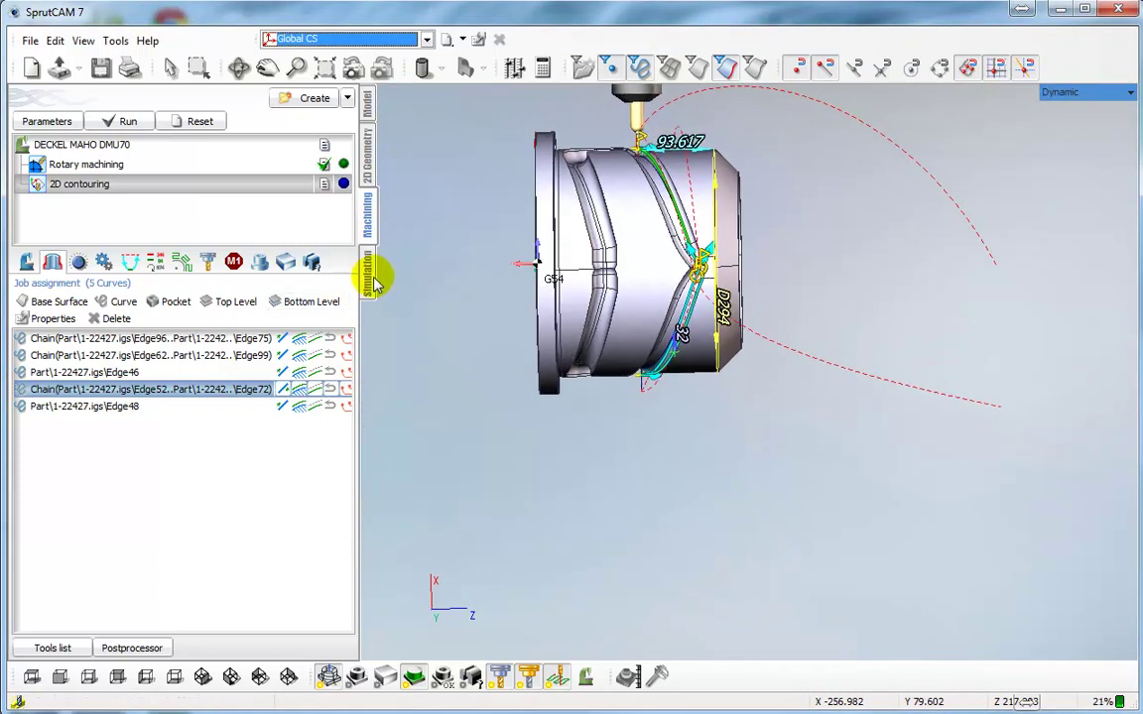
Step: Switch to simulation, go to the first move of Curve1 in the 2D contouring operation and lower the playback speed
{"action": "left_click", "coordinate": [368, 272]}
{"action": "left_click", "coordinate": [44, 184]}
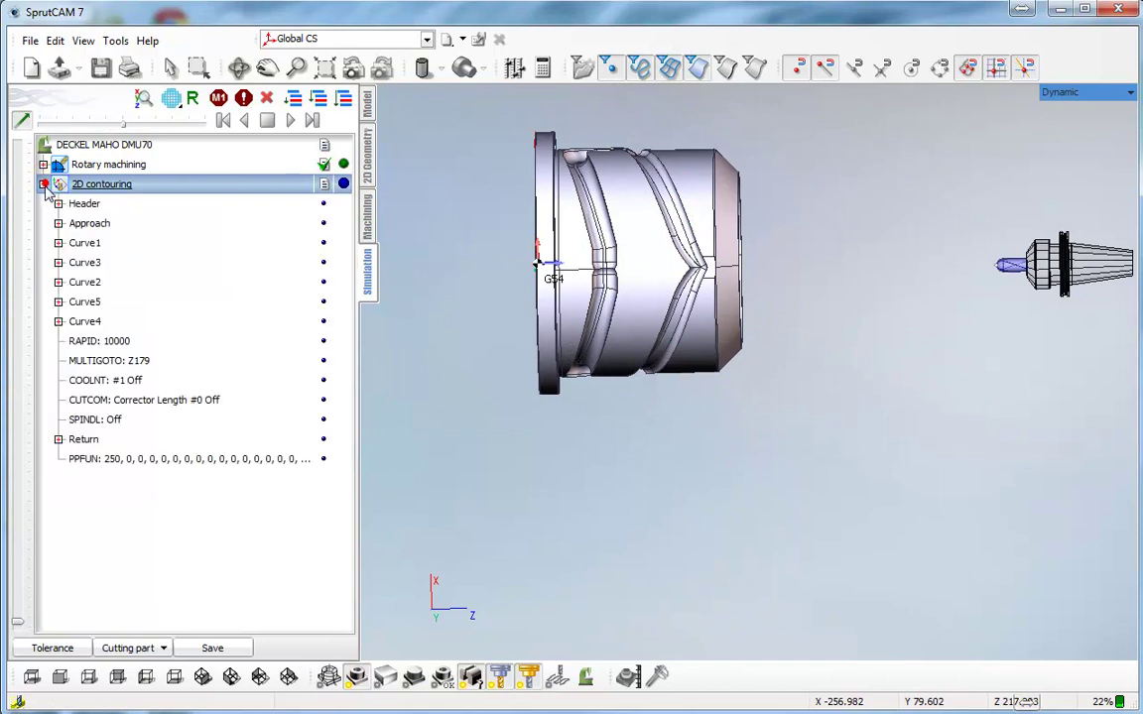
{"action": "double_click", "coordinate": [86, 243]}
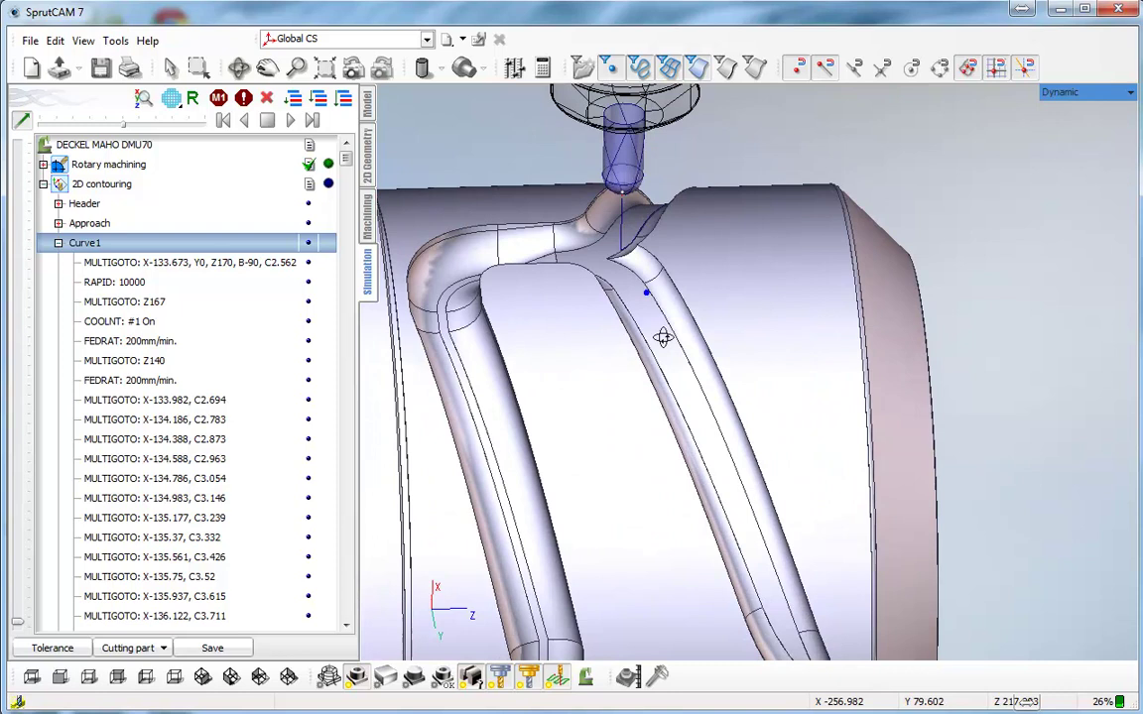
{"action": "left_click", "coordinate": [117, 260]}
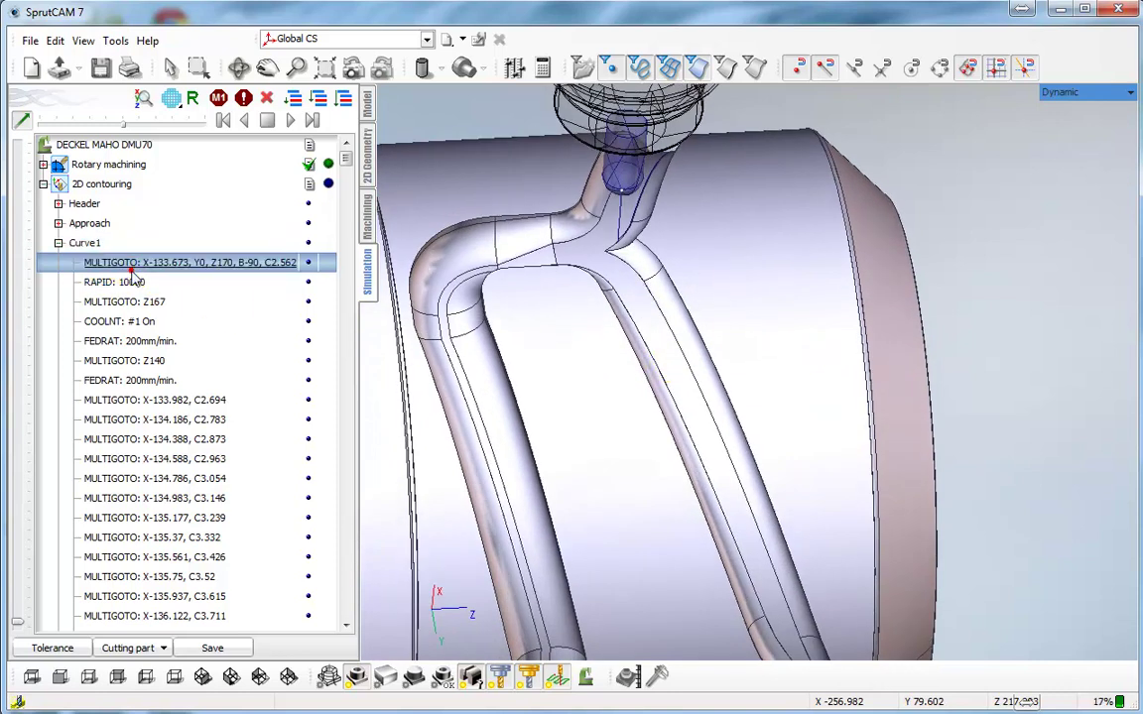
{"action": "left_click_drag", "start_coordinate": [124, 124], "coordinate": [63, 143]}
Step: Display the machine in the simulation and frame the tool and the part in close-up
{"action": "left_click", "coordinate": [585, 678]}
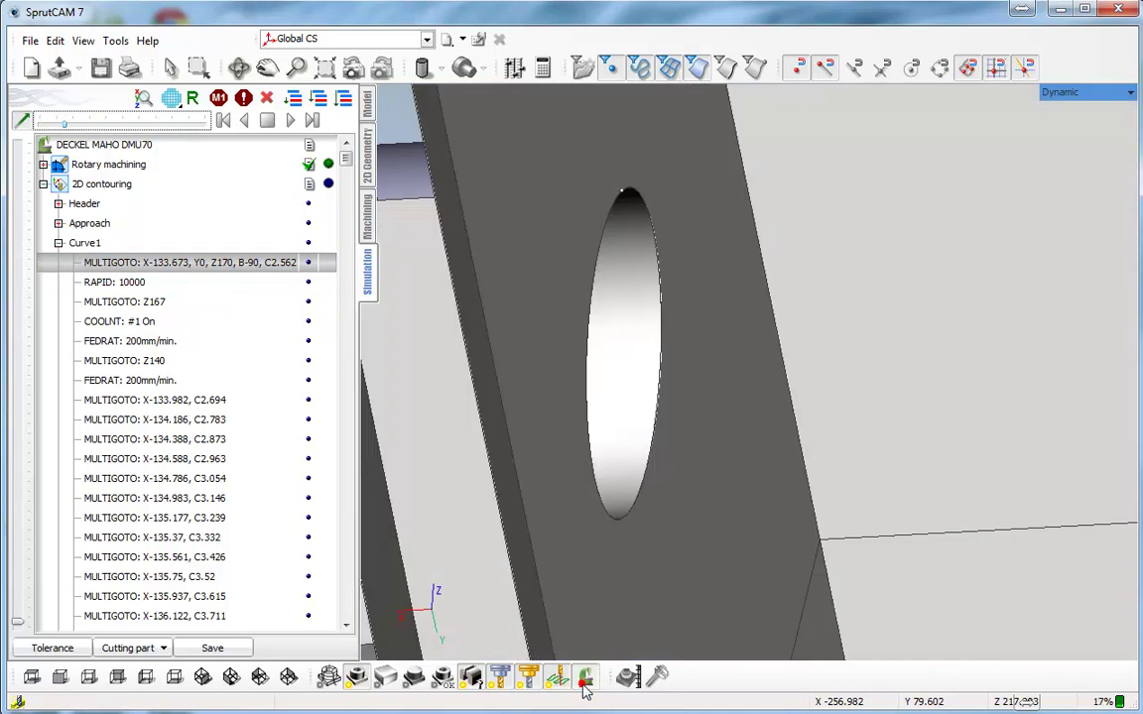
{"action": "scroll", "coordinate": [640, 434], "scroll_direction": "down", "scroll_amount": 3}
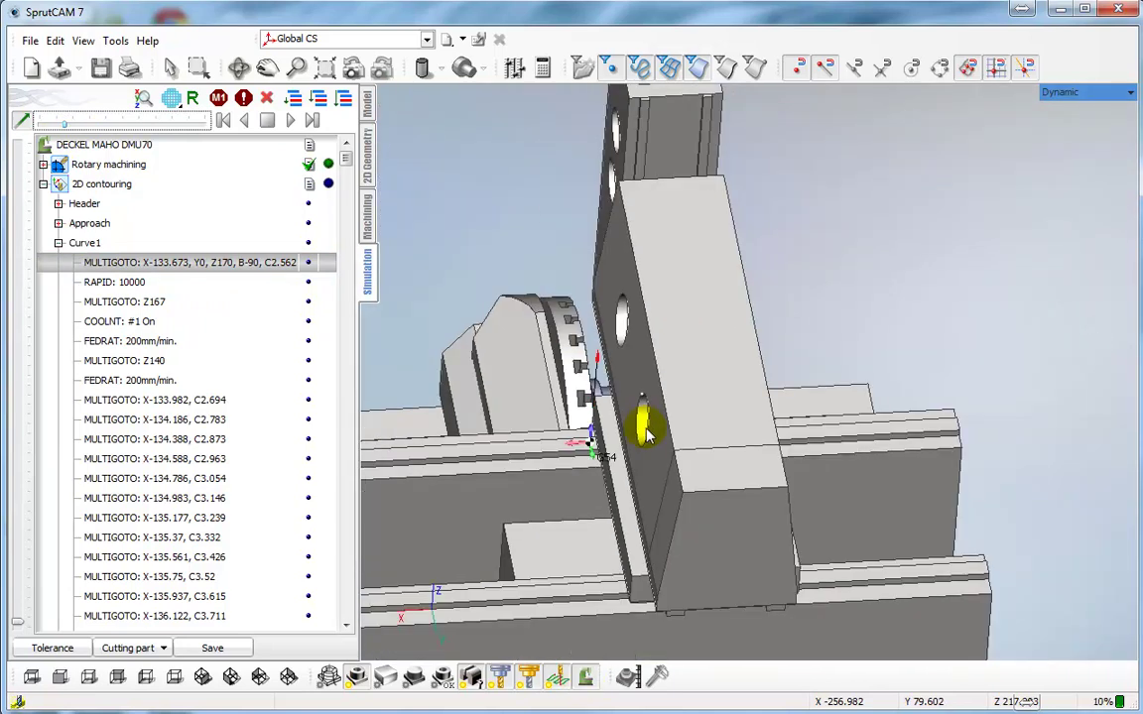
{"action": "left_click", "coordinate": [324, 67]}
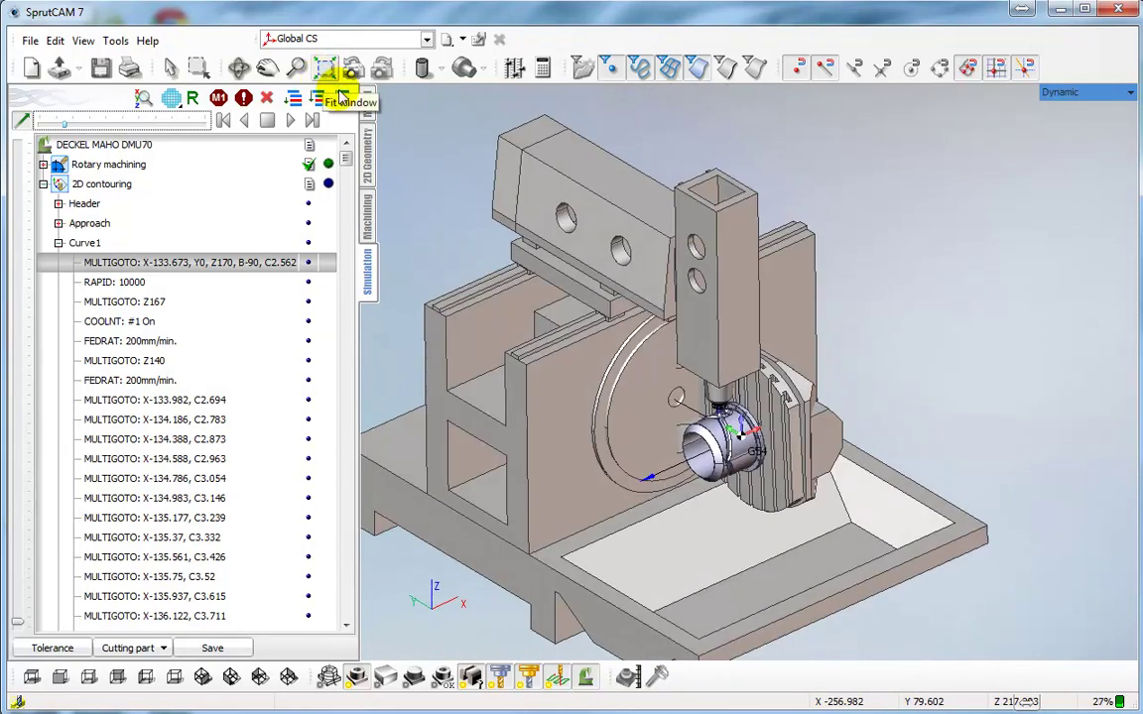
{"action": "scroll", "coordinate": [651, 403], "scroll_direction": "up", "scroll_amount": 5}
{"action": "scroll", "coordinate": [742, 313], "scroll_direction": "up", "scroll_amount": 2}
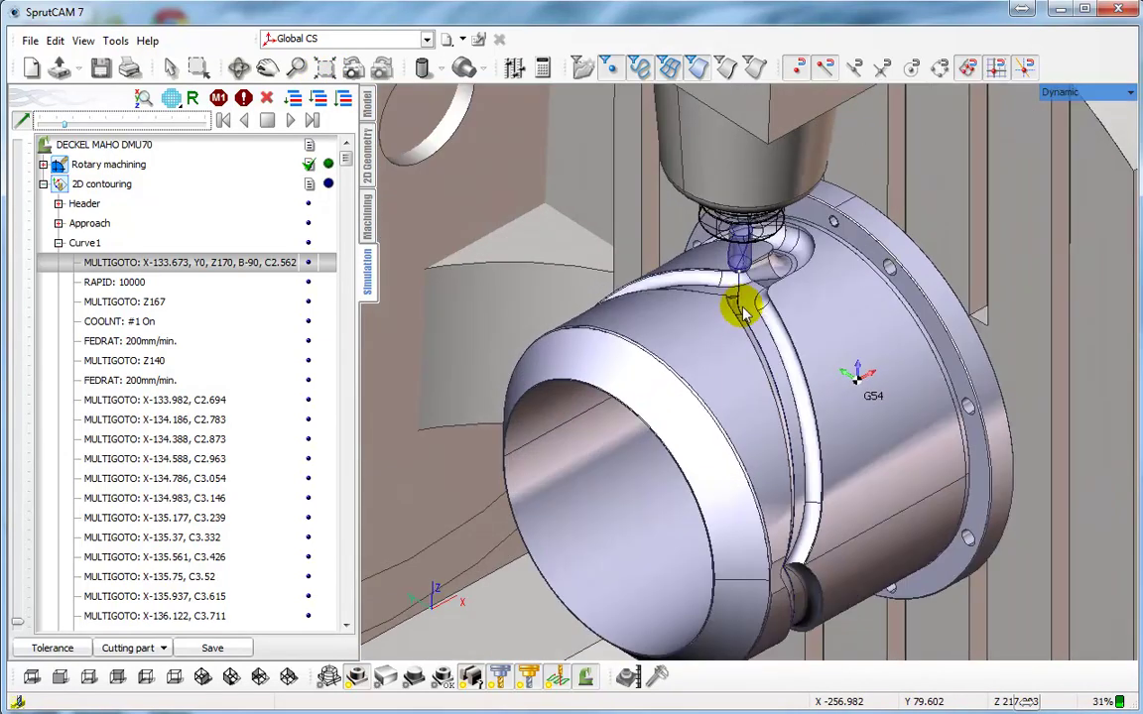
Step: Start the machining simulation from Curve1 and turn on the display of the machining result
{"action": "scroll", "coordinate": [734, 298], "scroll_direction": "down", "scroll_amount": 3}
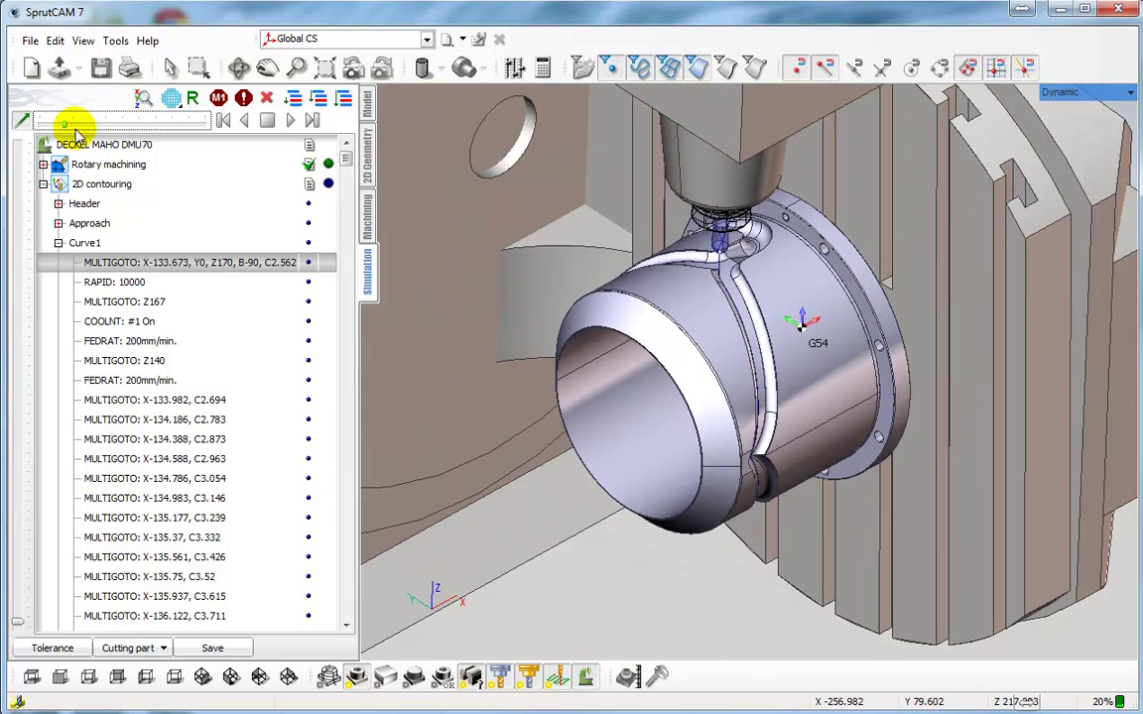
{"action": "left_click", "coordinate": [290, 120]}
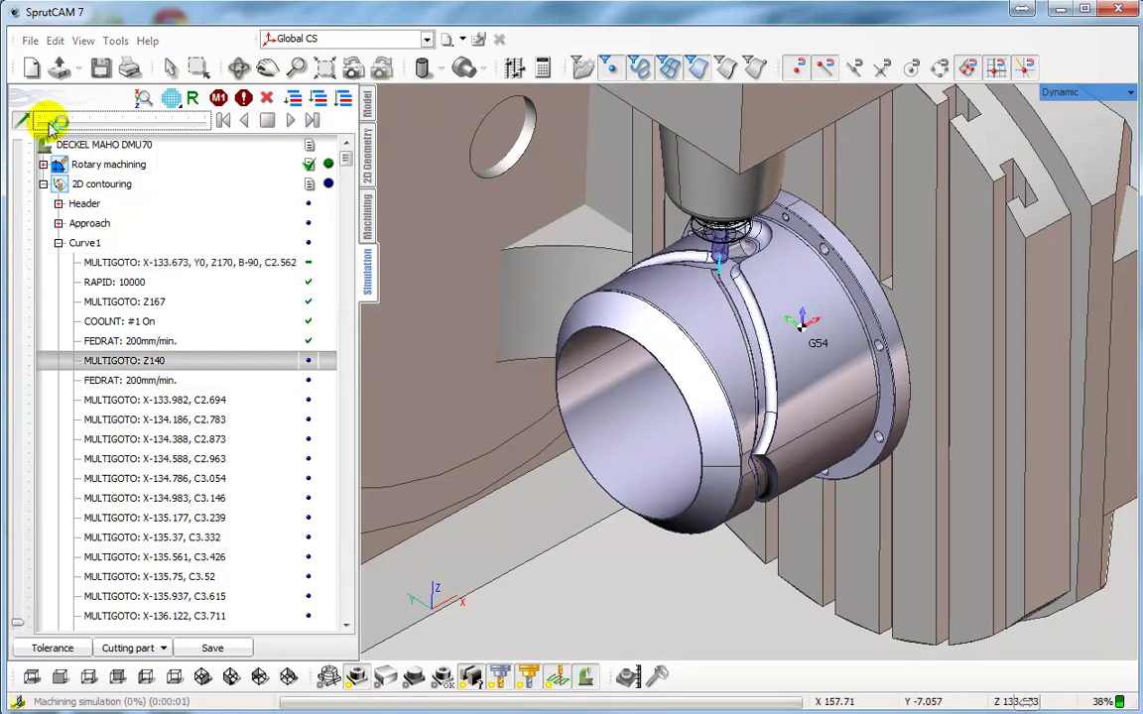
{"action": "left_click", "coordinate": [444, 677]}
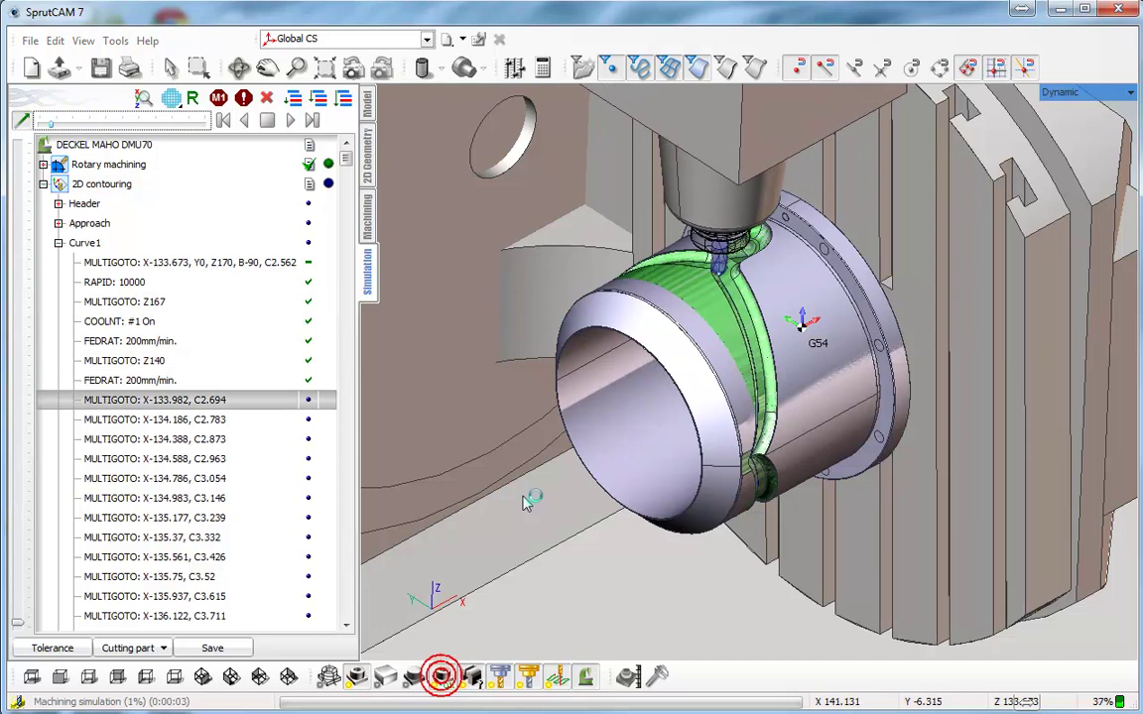
Step: Examine the groove machining simulation from close up and farther away, and raise the playback speed
{"action": "scroll", "coordinate": [732, 327], "scroll_direction": "up", "scroll_amount": 4}
{"action": "middle_click_drag", "start_coordinate": [732, 328], "coordinate": [707, 260]}
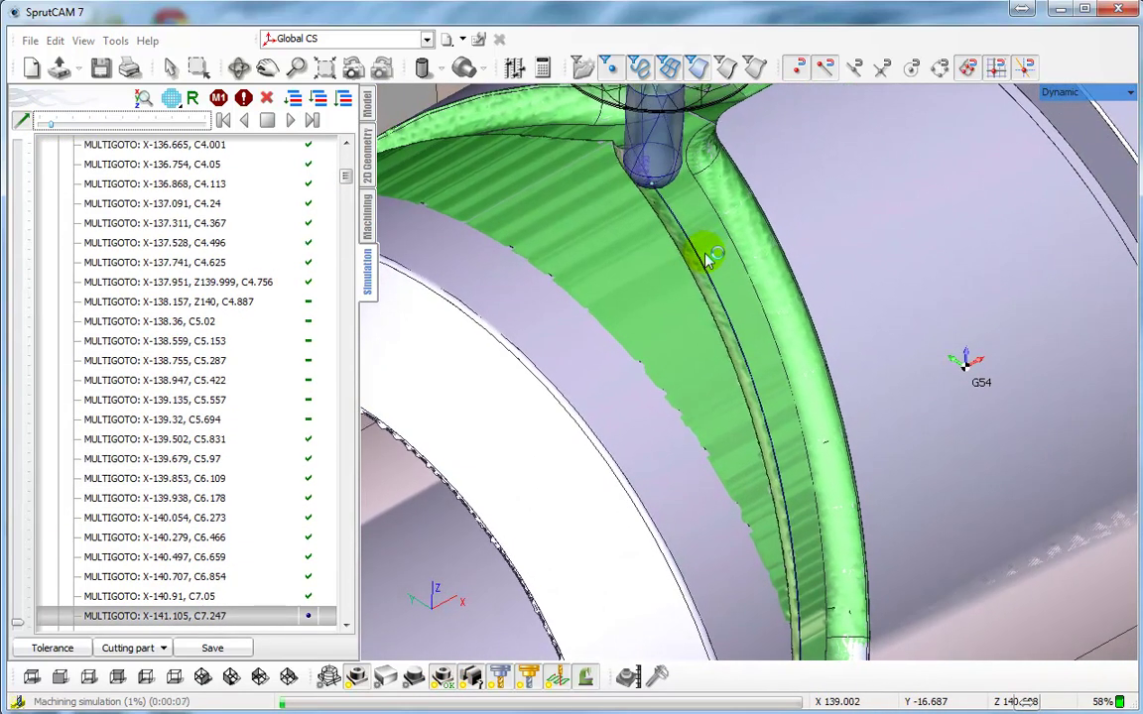
{"action": "left_click_drag", "start_coordinate": [54, 129], "coordinate": [96, 129]}
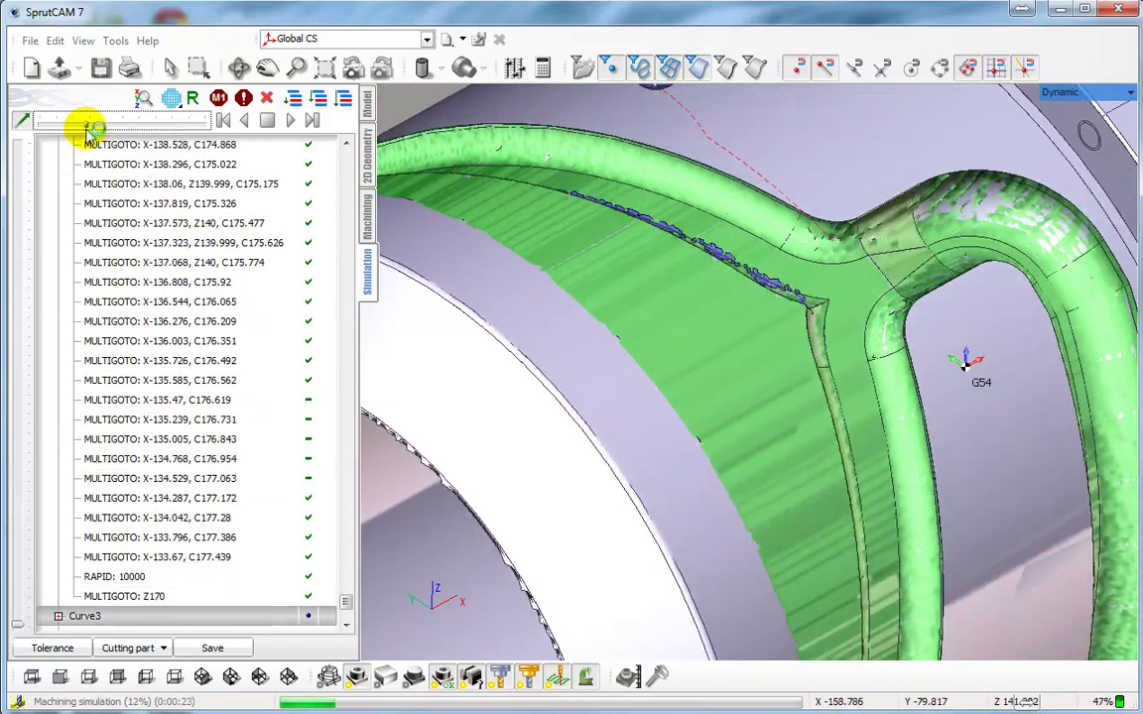
{"action": "scroll", "coordinate": [638, 367], "scroll_direction": "down", "scroll_amount": 4}
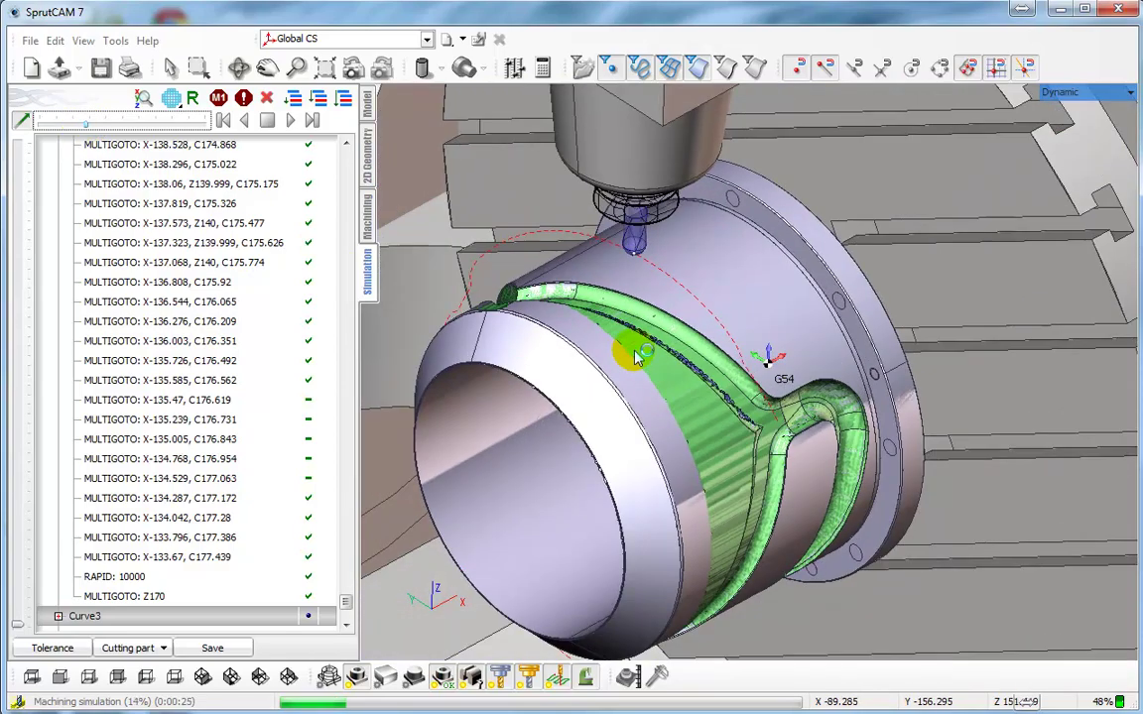
{"action": "scroll", "coordinate": [638, 359], "scroll_direction": "up", "scroll_amount": 5}
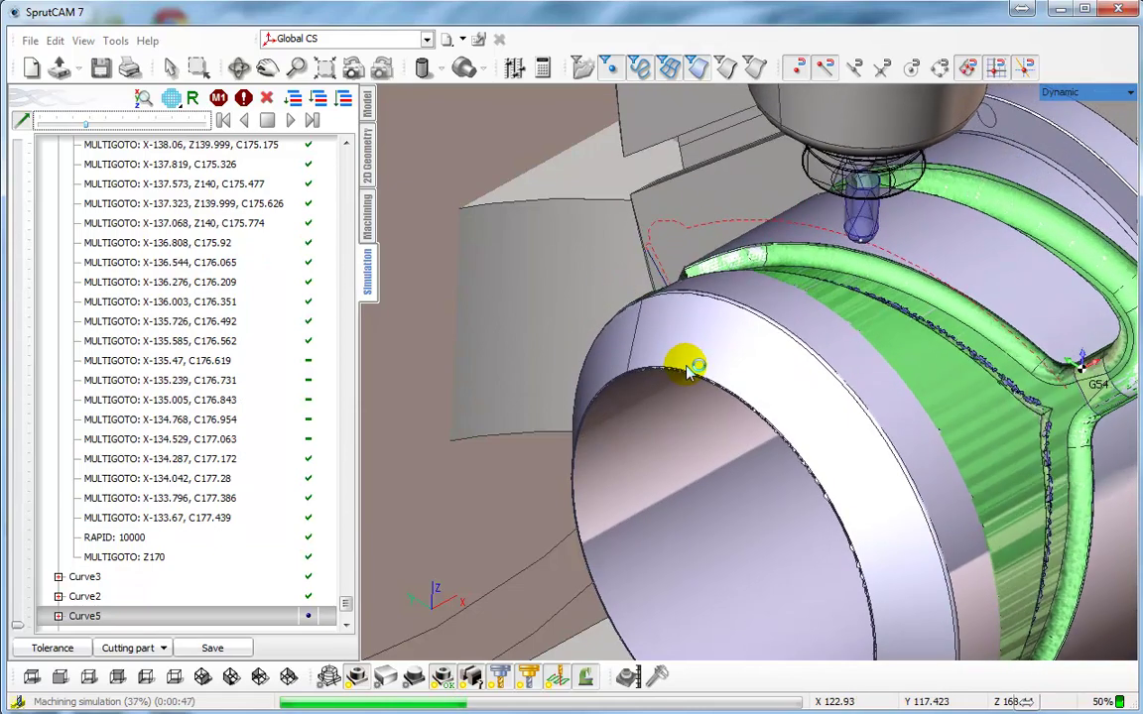
Step: Return to the machining setup and examine which groove edges each curve in the 2D contouring job assignment covers
{"action": "left_click", "coordinate": [370, 225]}
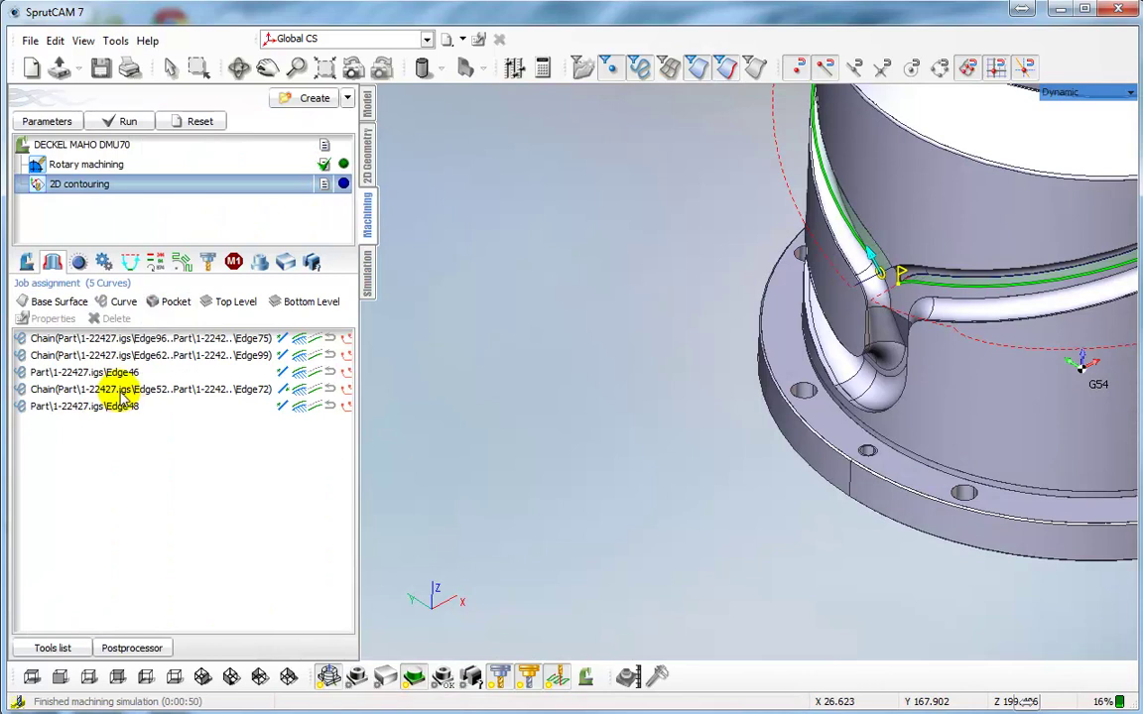
{"action": "left_click", "coordinate": [119, 391]}
{"action": "left_click", "coordinate": [120, 372]}
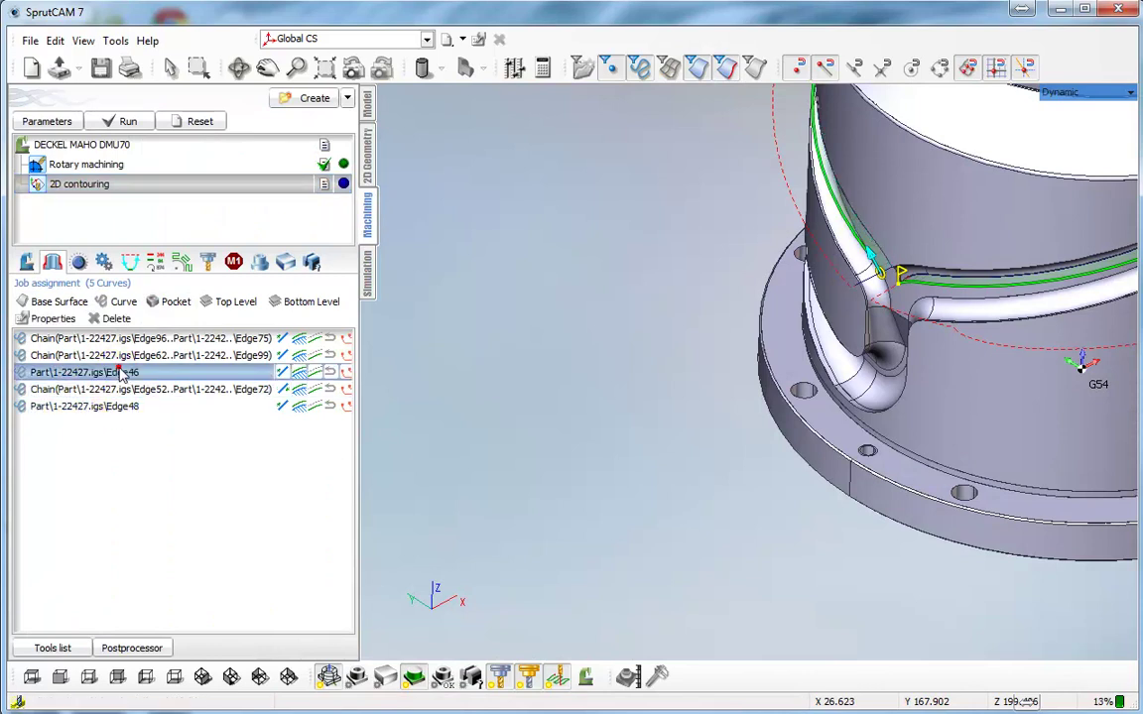
{"action": "middle_click_drag", "start_coordinate": [595, 419], "coordinate": [525, 446]}
{"action": "scroll", "coordinate": [526, 446], "scroll_direction": "down", "scroll_amount": 4}
{"action": "middle_click_drag", "start_coordinate": [592, 359], "coordinate": [674, 407]}
{"action": "scroll", "coordinate": [670, 268], "scroll_direction": "up", "scroll_amount": 4}
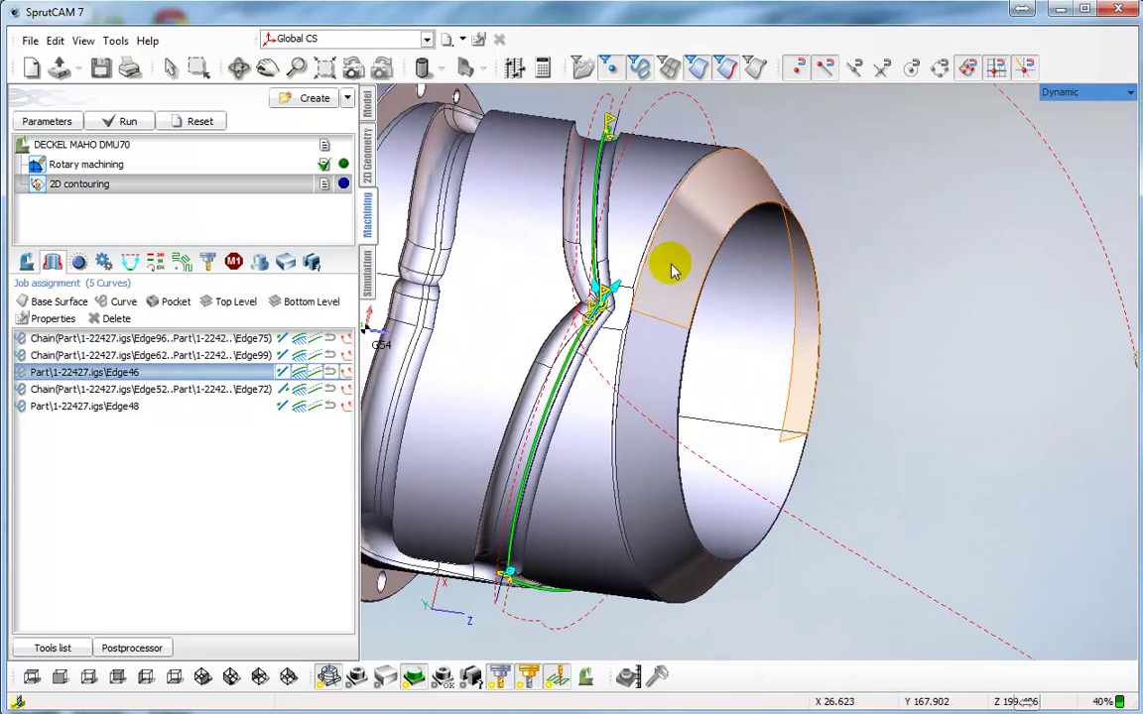
{"action": "middle_click_drag", "start_coordinate": [671, 268], "coordinate": [826, 343]}
{"action": "left_click", "coordinate": [146, 340]}
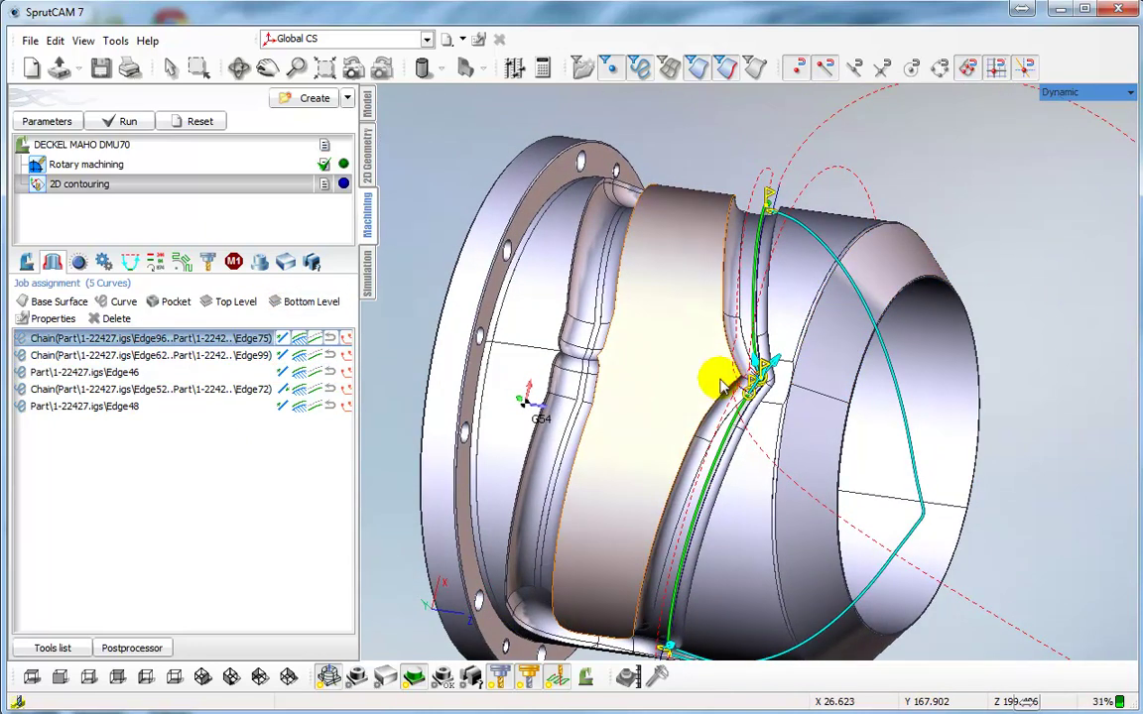
{"action": "left_click", "coordinate": [182, 355]}
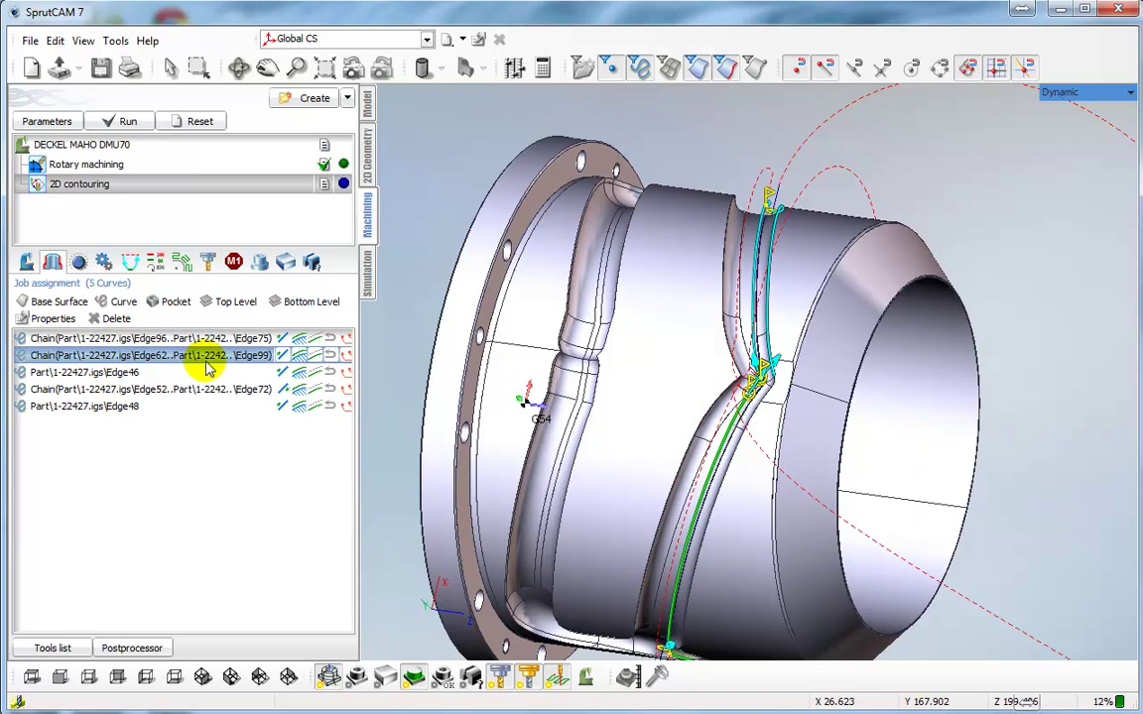
{"action": "left_click", "coordinate": [123, 373]}
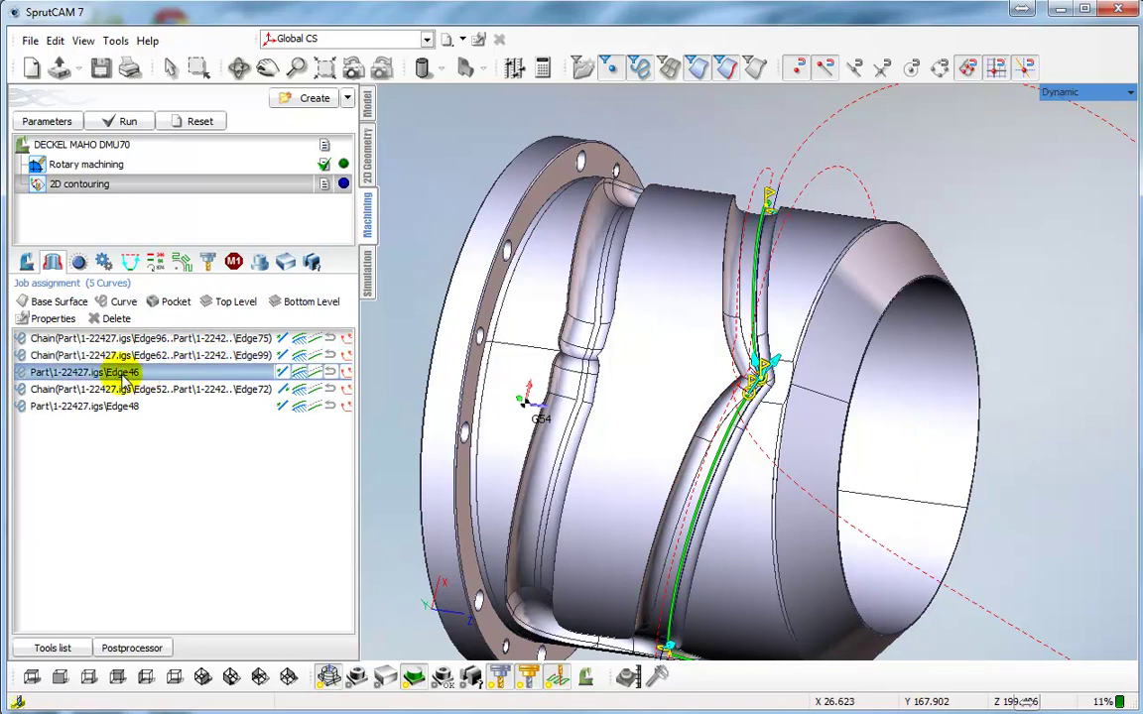
{"action": "left_click", "coordinate": [111, 391]}
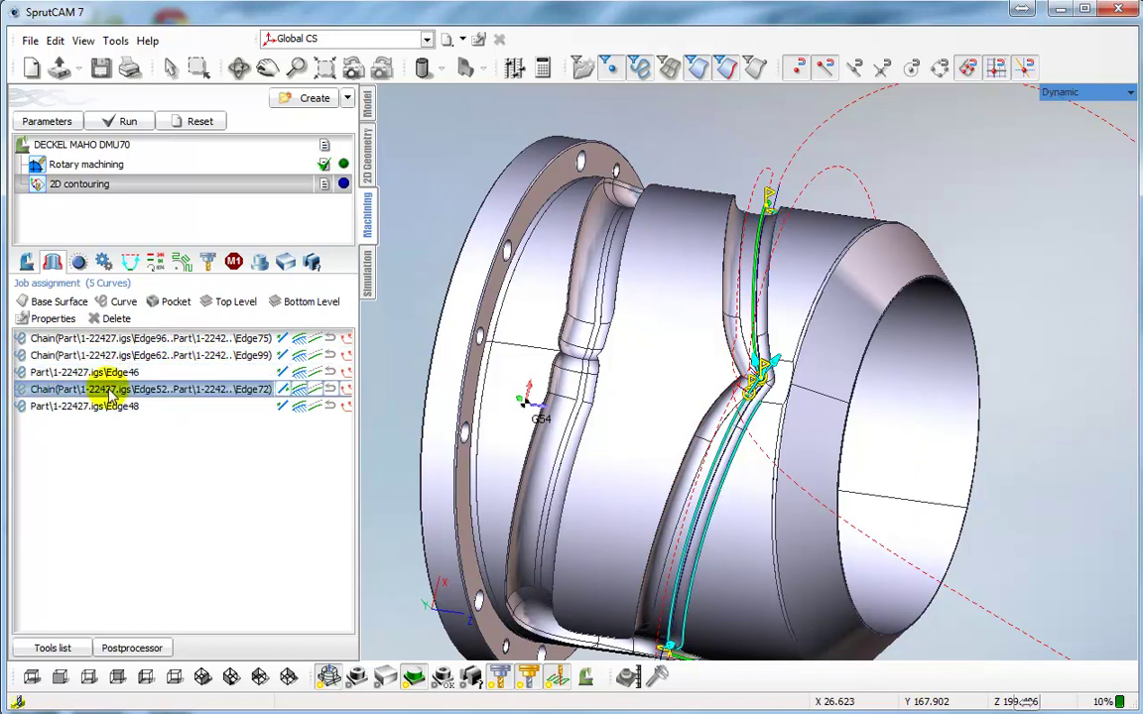
Step: Check the curves meeting at the groove corner and delete the Edge46 curve from the job assignment
{"action": "left_click", "coordinate": [110, 373]}
{"action": "scroll", "coordinate": [859, 311], "scroll_direction": "up", "scroll_amount": 6}
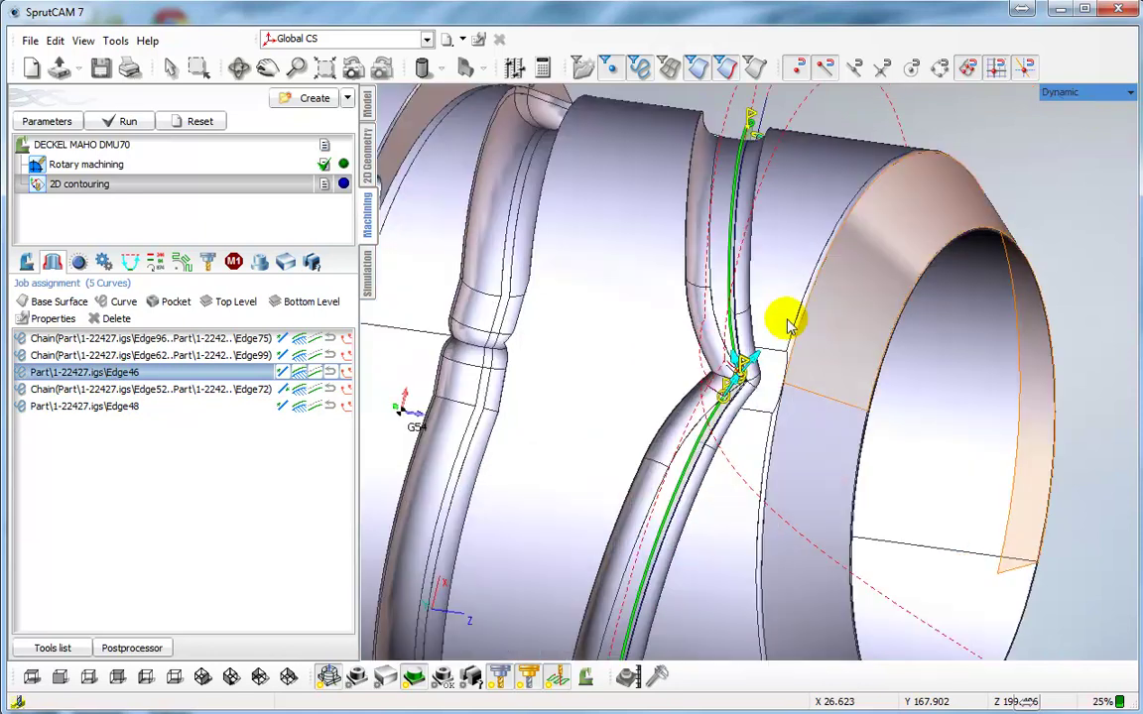
{"action": "scroll", "coordinate": [794, 253], "scroll_direction": "down", "scroll_amount": 4}
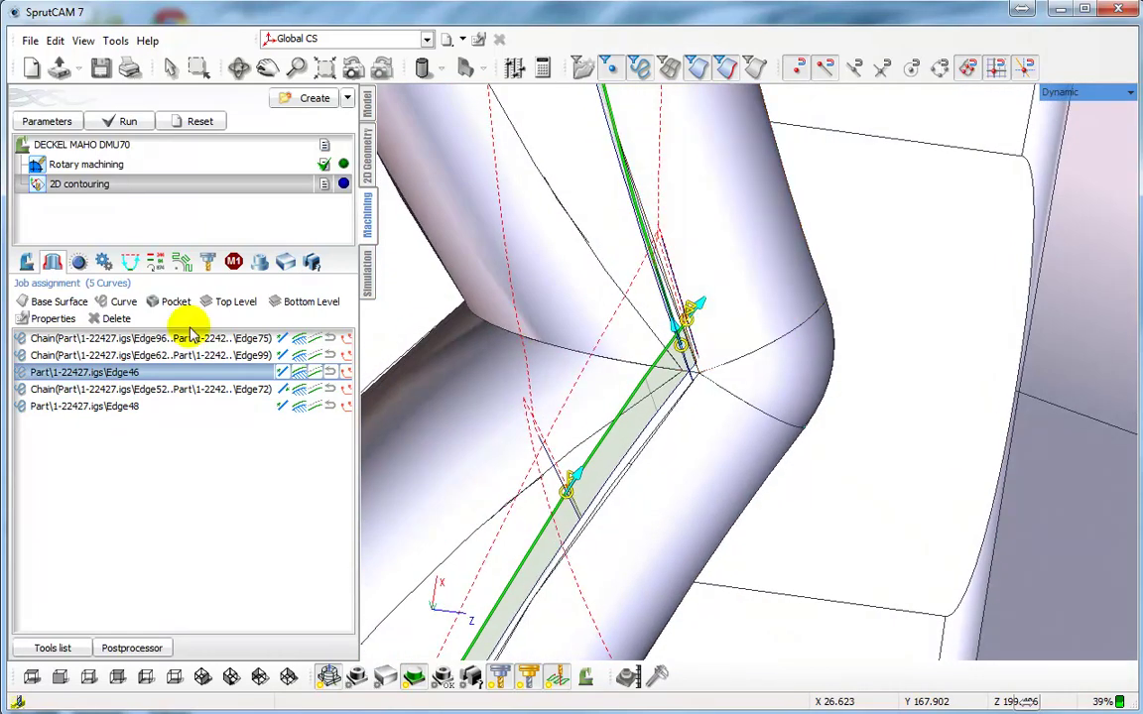
{"action": "left_click", "coordinate": [120, 356]}
{"action": "left_click", "coordinate": [102, 372]}
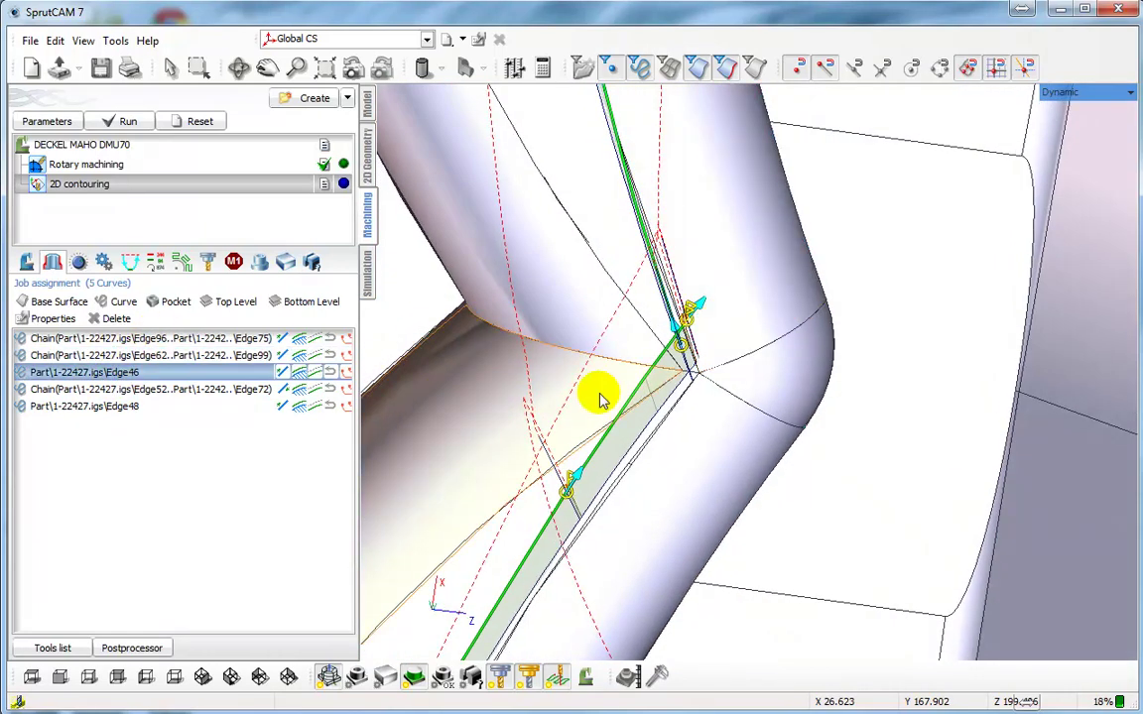
{"action": "right_click_drag", "start_coordinate": [594, 389], "coordinate": [638, 387]}
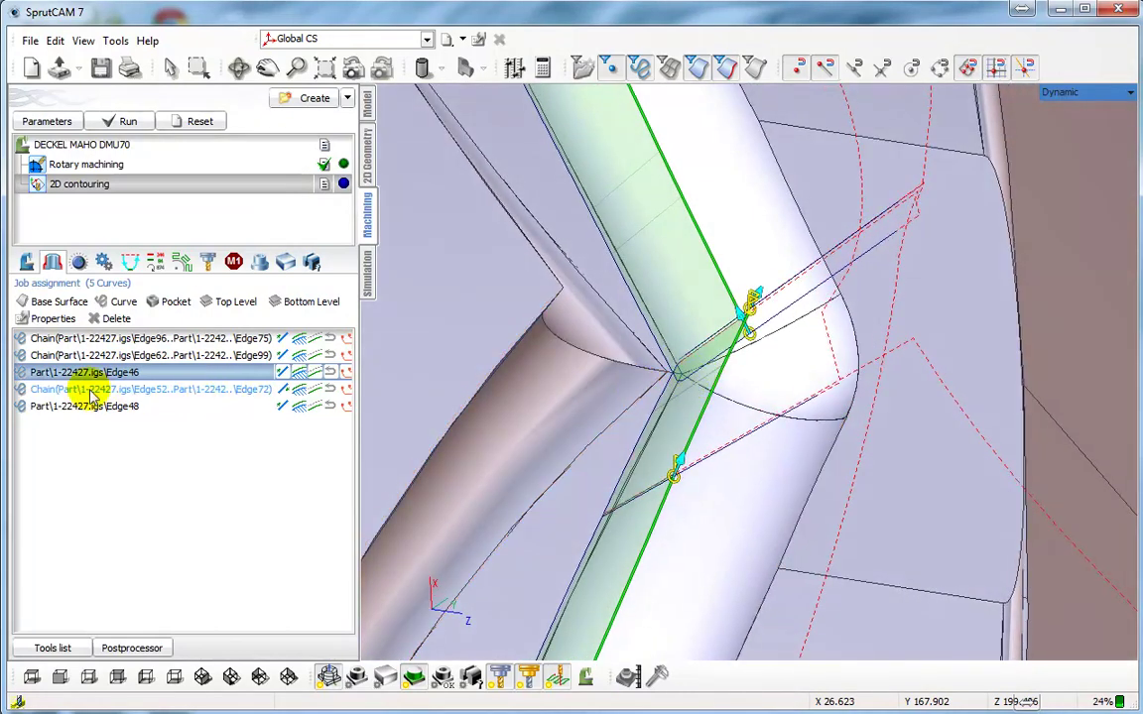
{"action": "left_click", "coordinate": [115, 406]}
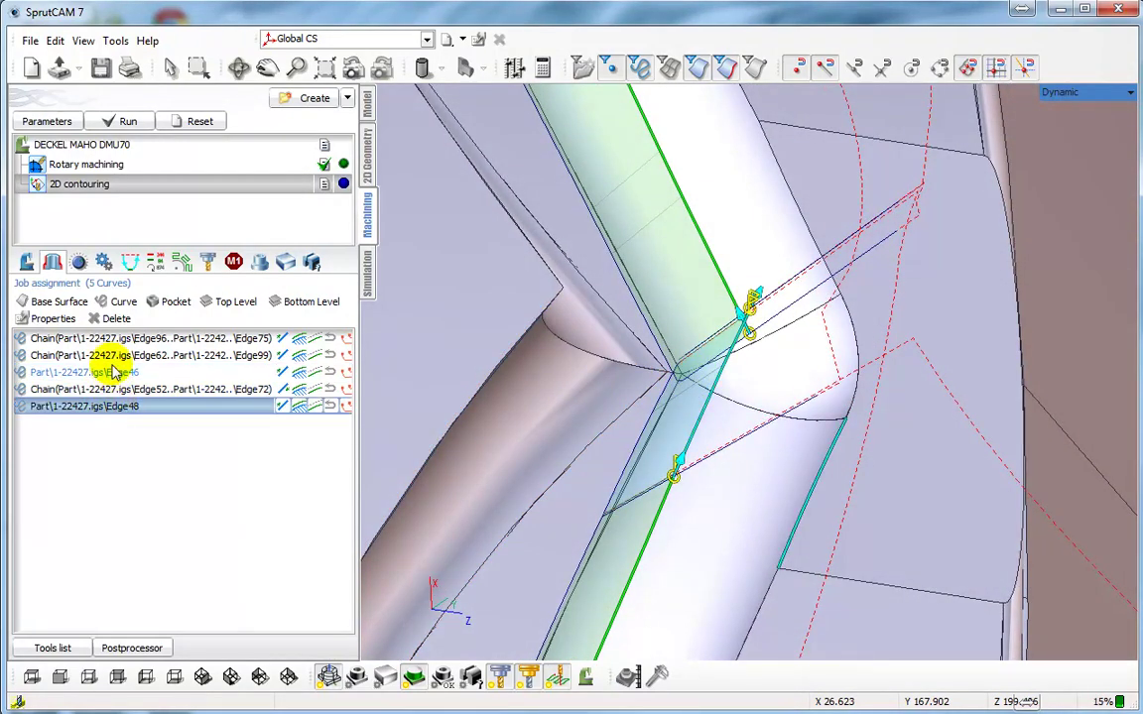
{"action": "left_click", "coordinate": [115, 372]}
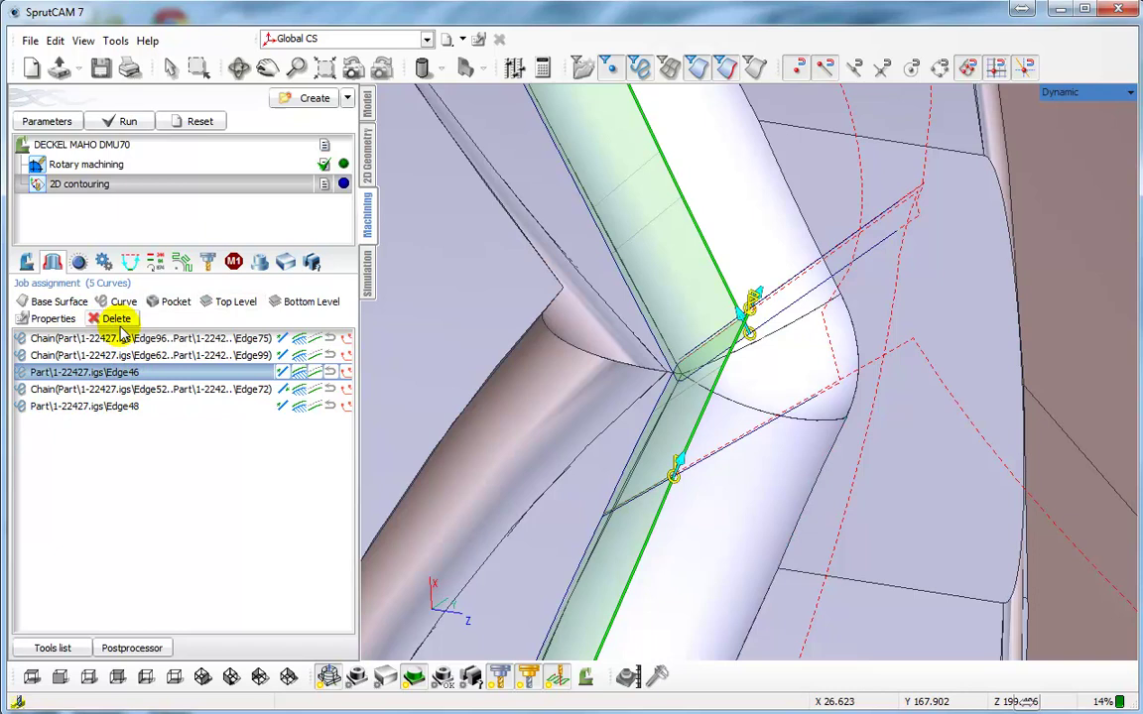
{"action": "left_click", "coordinate": [117, 318]}
Step: Move the end point of the Edge48 curve and the start point of the Edge62–Edge99 chain closer together at the groove corner
{"action": "right_click_drag", "start_coordinate": [518, 388], "coordinate": [748, 304]}
{"action": "scroll", "coordinate": [748, 304], "scroll_direction": "up", "scroll_amount": 5}
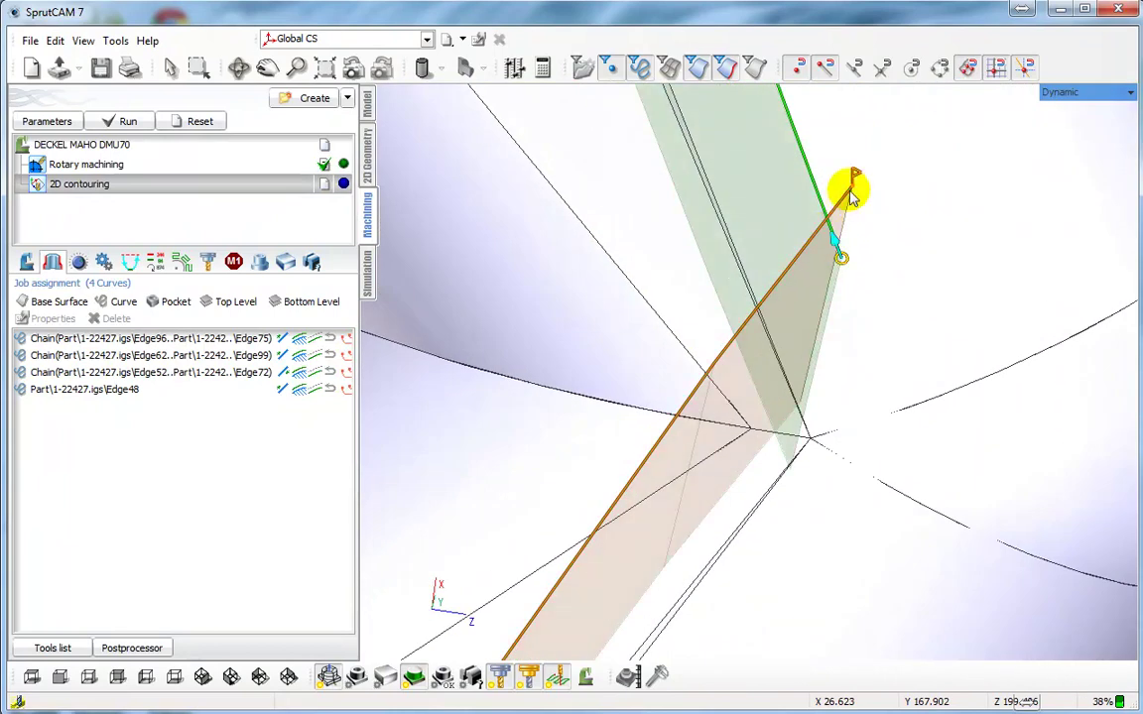
{"action": "scroll", "coordinate": [855, 239], "scroll_direction": "down", "scroll_amount": 5}
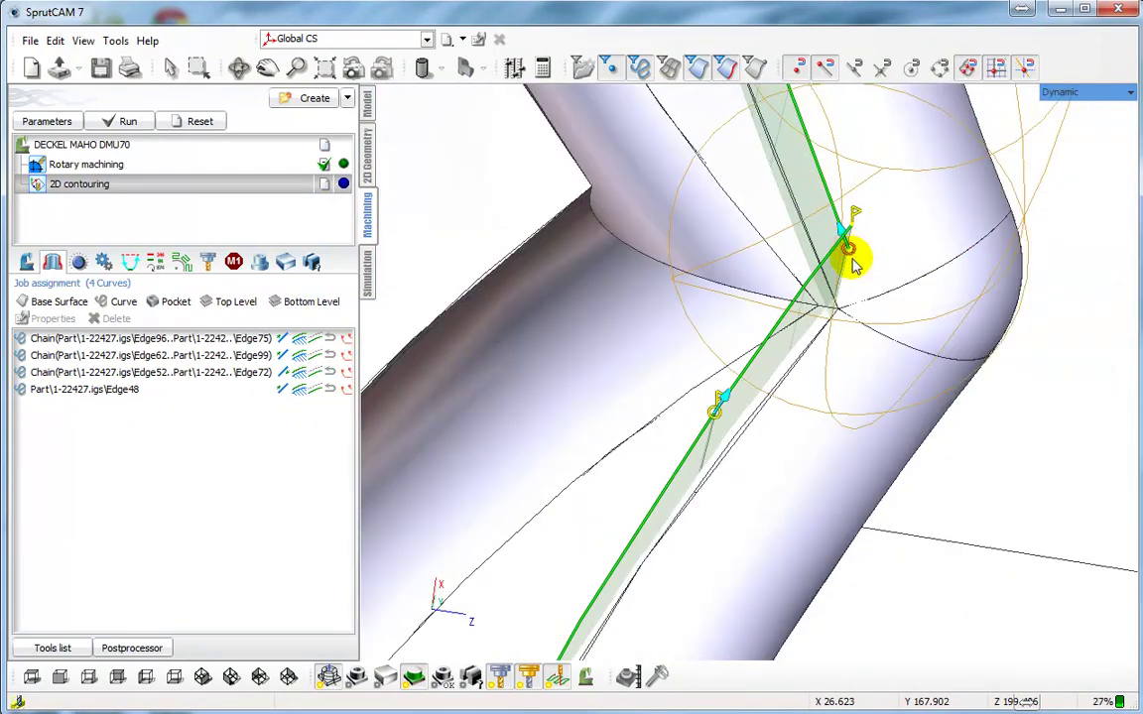
{"action": "left_click", "coordinate": [125, 390]}
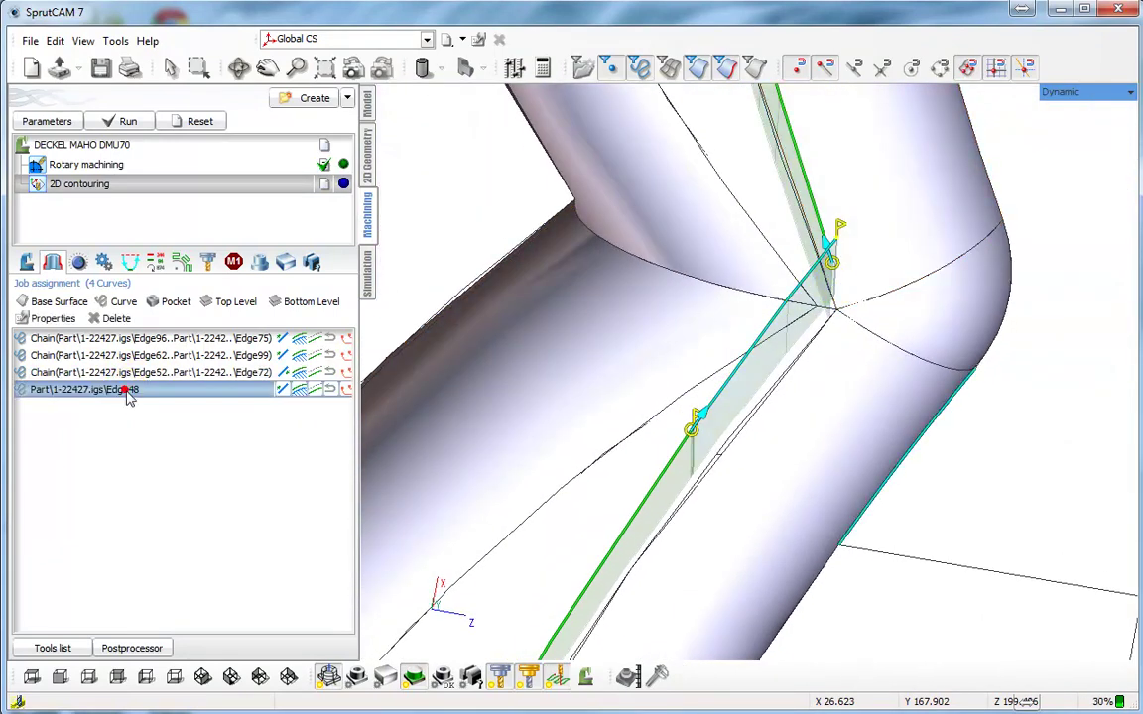
{"action": "left_click", "coordinate": [123, 374]}
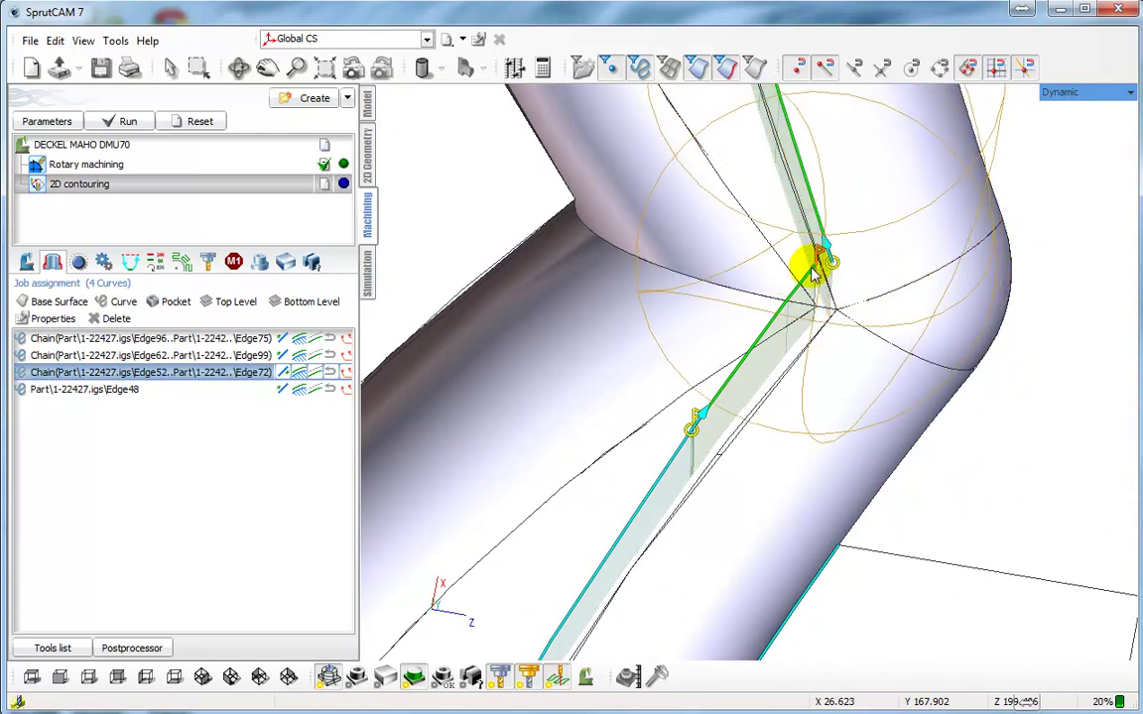
{"action": "left_click_drag", "start_coordinate": [834, 267], "coordinate": [824, 238]}
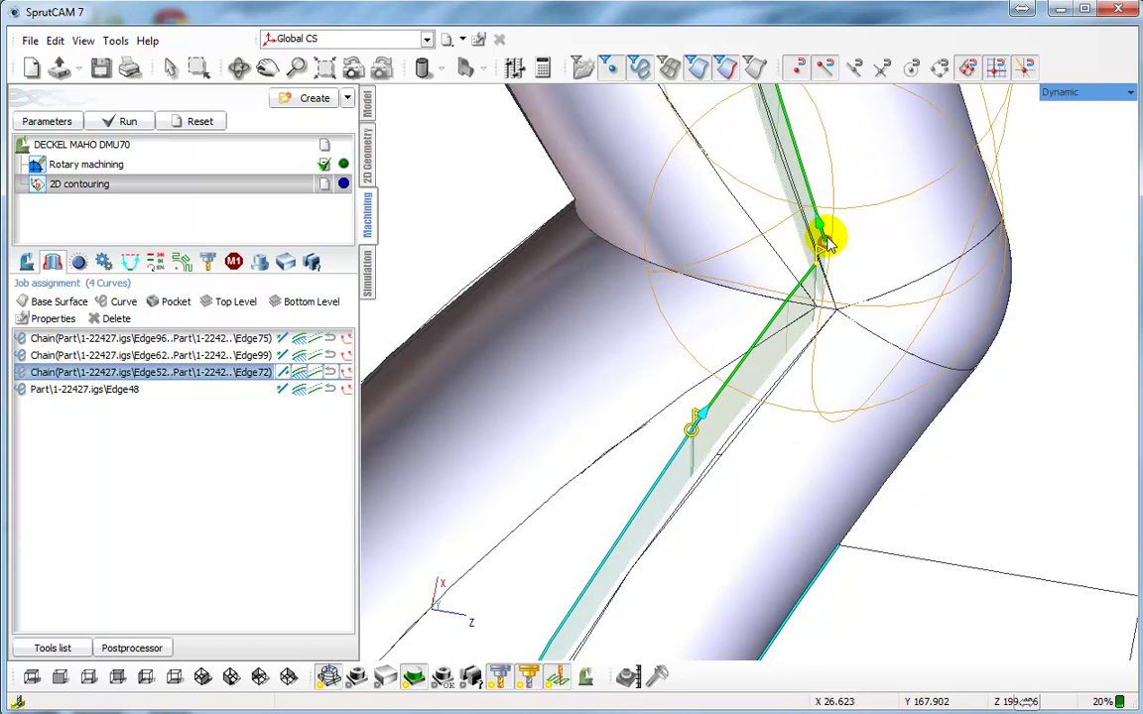
Step: Fine-tune the end point of the Edge48 curve at the groove corner to bring it up to the adjoining chain's start
{"action": "middle_click_drag", "start_coordinate": [763, 408], "coordinate": [771, 464]}
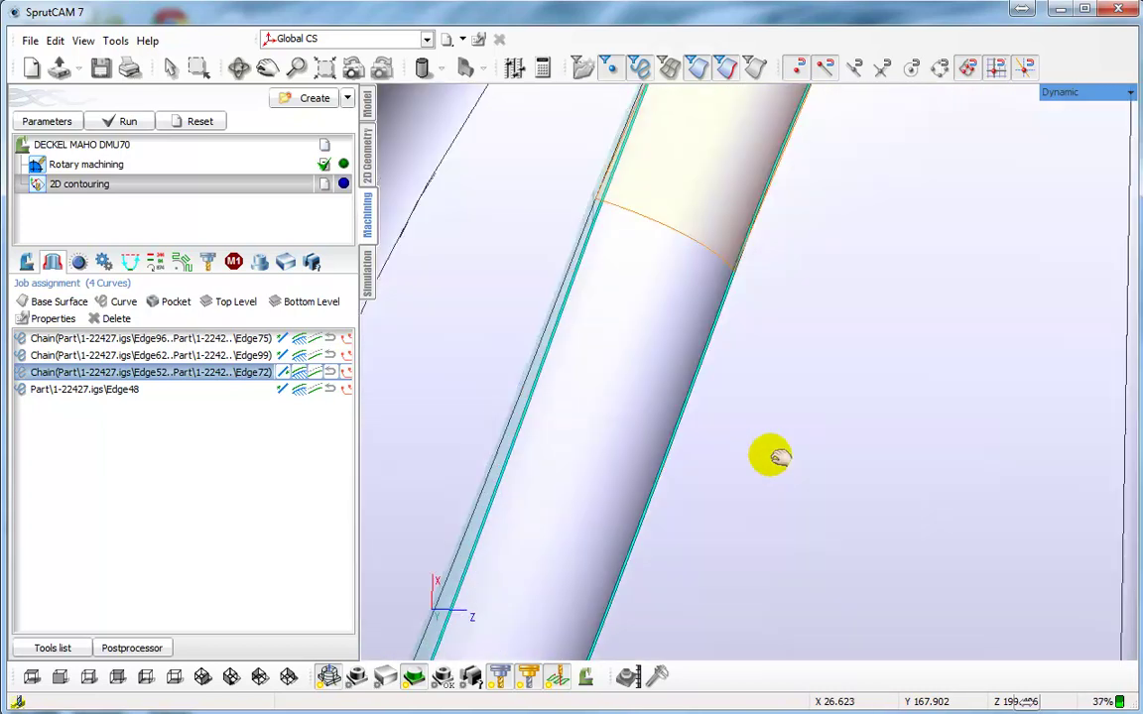
{"action": "middle_click_drag", "start_coordinate": [771, 455], "coordinate": [763, 317]}
{"action": "scroll", "coordinate": [756, 277], "scroll_direction": "down", "scroll_amount": 8}
{"action": "middle_click_drag", "start_coordinate": [745, 153], "coordinate": [756, 337]}
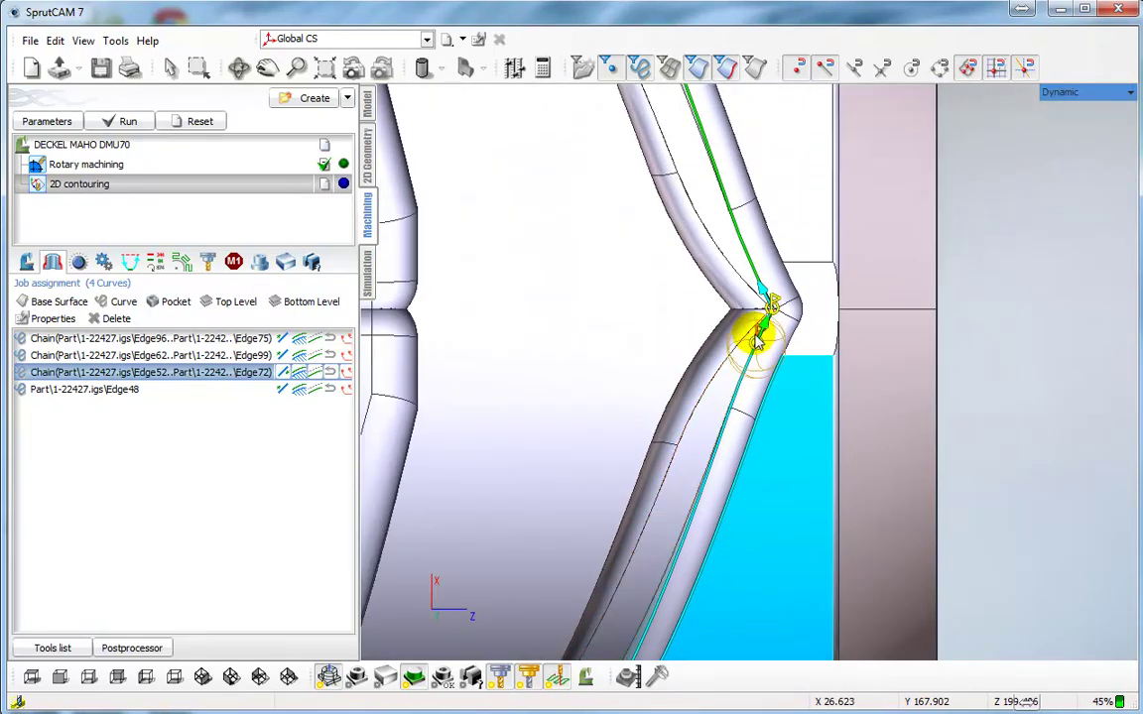
{"action": "scroll", "coordinate": [760, 310], "scroll_direction": "up", "scroll_amount": 5}
{"action": "scroll", "coordinate": [773, 276], "scroll_direction": "up", "scroll_amount": 5}
{"action": "mouse_move", "coordinate": [884, 368]}
{"action": "left_mouse_down"}
{"action": "mouse_move", "coordinate": [910, 356]}
{"action": "mouse_move", "coordinate": [901, 365]}
{"action": "left_mouse_up"}
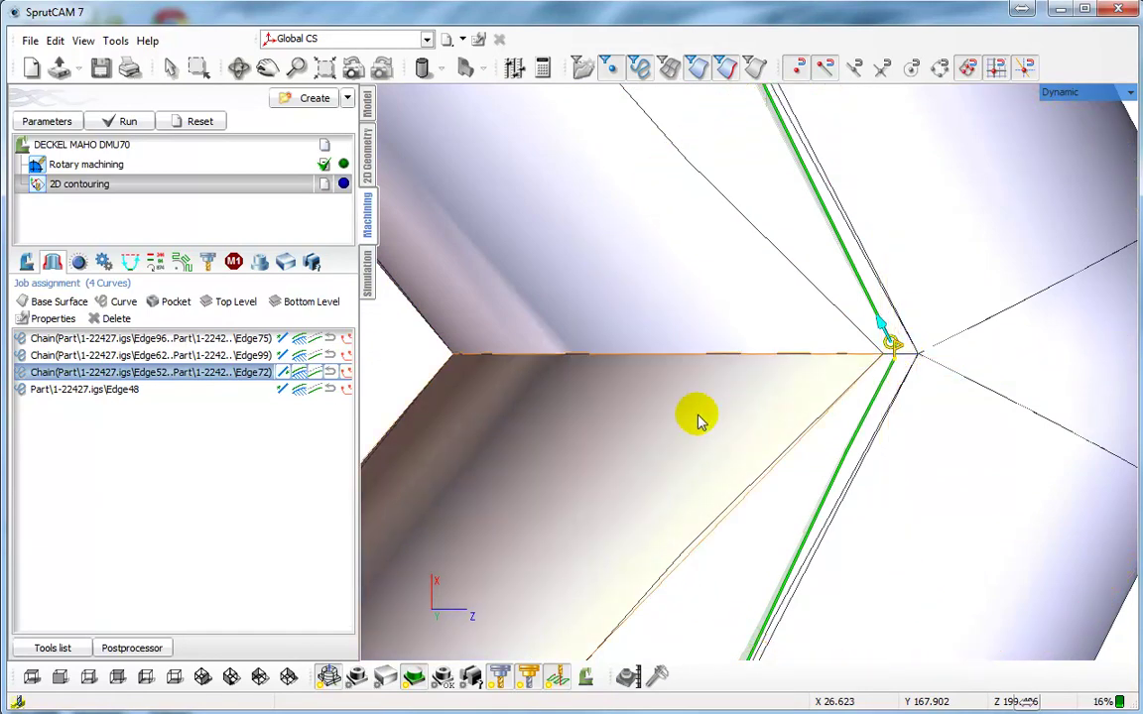
Step: Examine the extents of the Edge48, Edge52–Edge72 and Edge96–Edge75 curves along the groove
{"action": "left_click", "coordinate": [112, 389]}
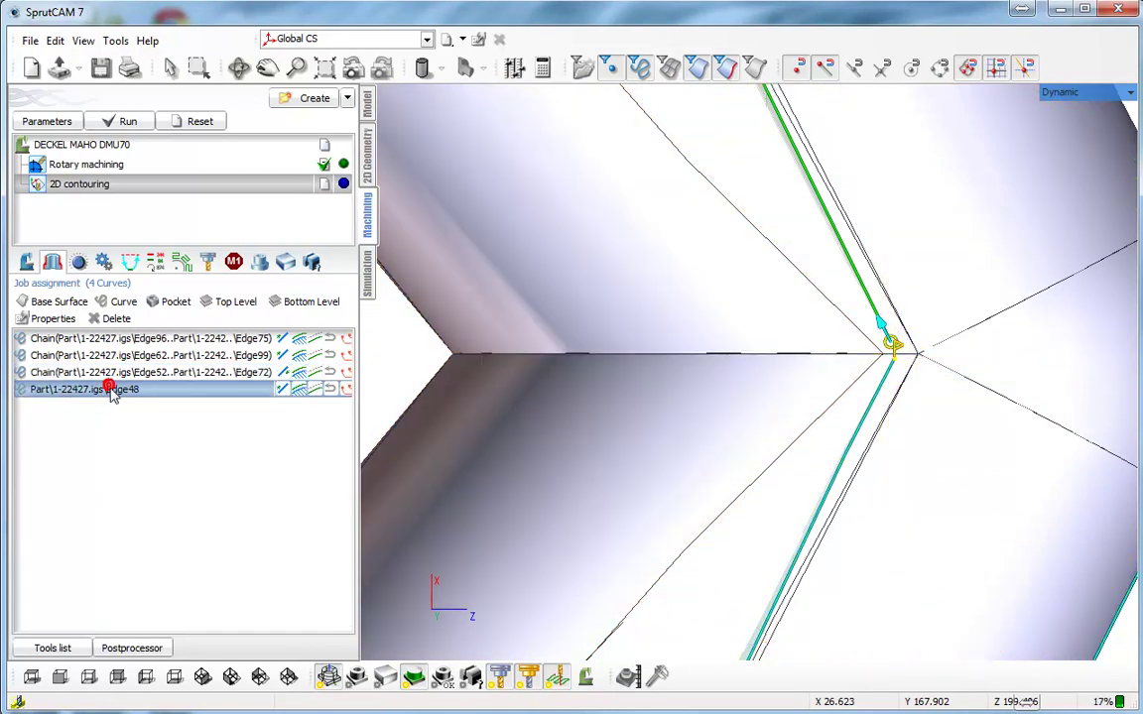
{"action": "scroll", "coordinate": [689, 453], "scroll_direction": "down", "scroll_amount": 8}
{"action": "middle_click_drag", "start_coordinate": [698, 454], "coordinate": [829, 370]}
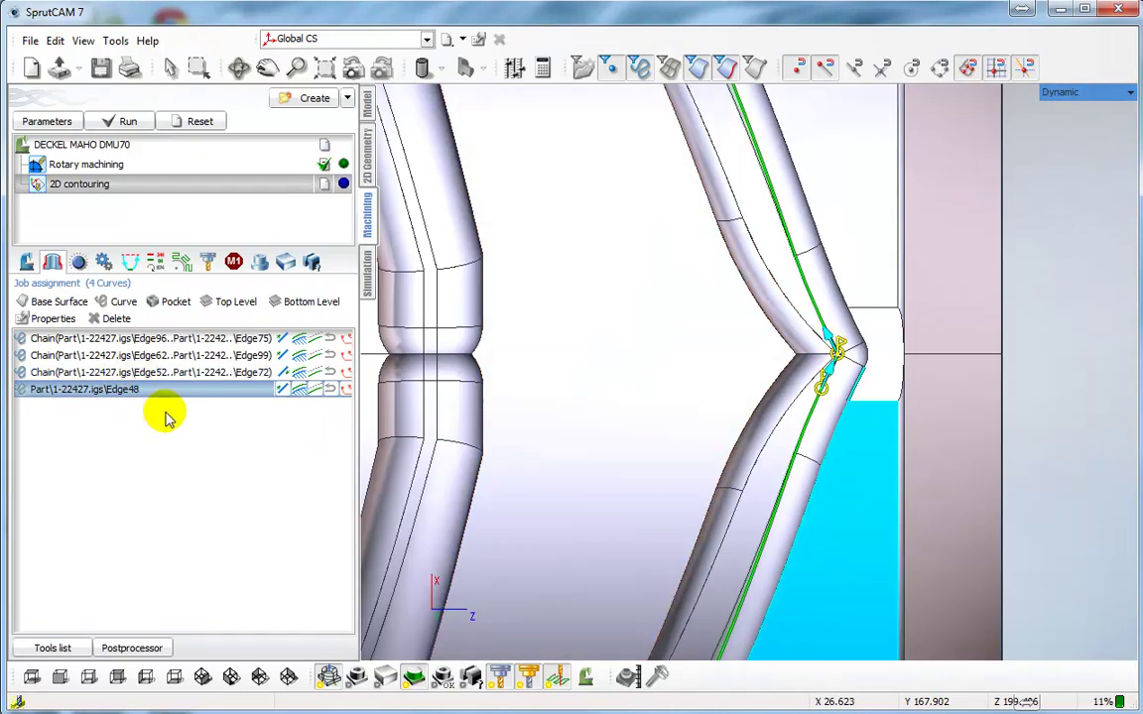
{"action": "left_click", "coordinate": [107, 372]}
{"action": "scroll", "coordinate": [694, 382], "scroll_direction": "up", "scroll_amount": 1}
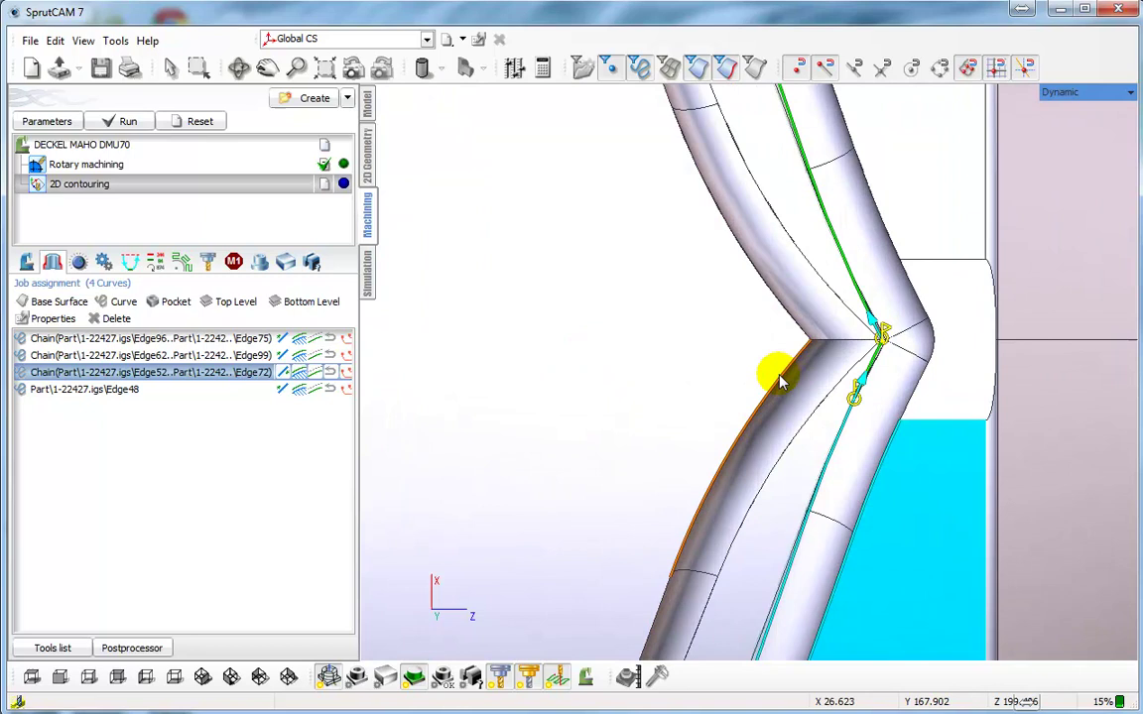
{"action": "scroll", "coordinate": [780, 382], "scroll_direction": "up", "scroll_amount": 1}
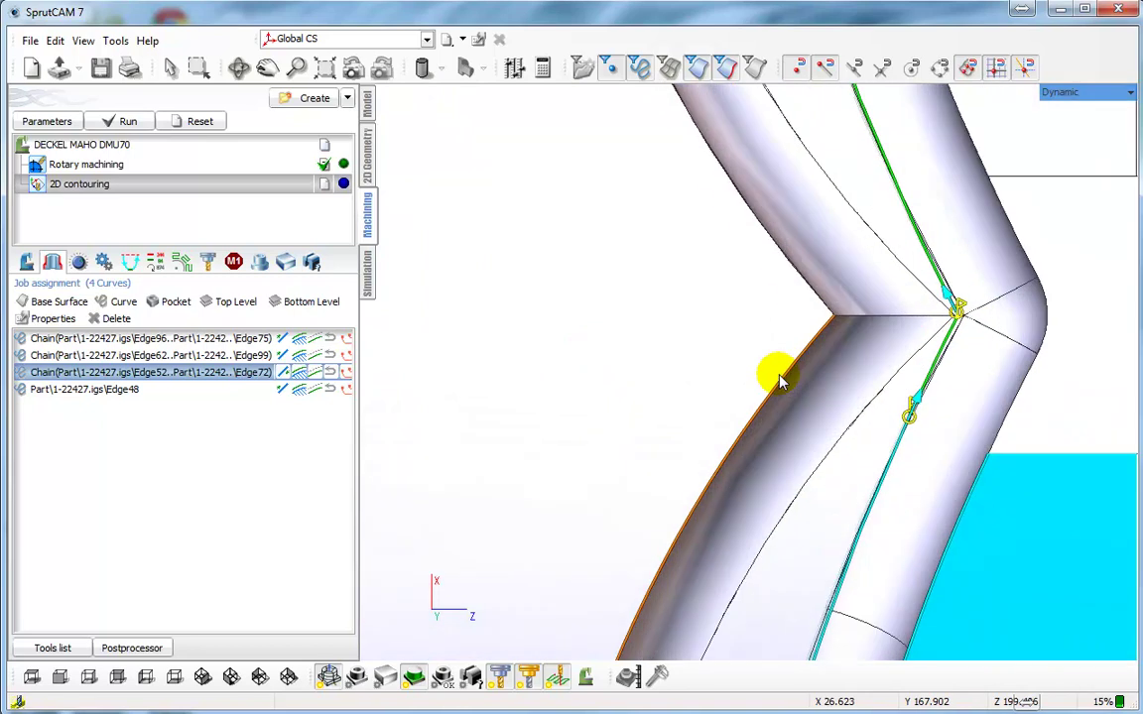
{"action": "left_click", "coordinate": [116, 338]}
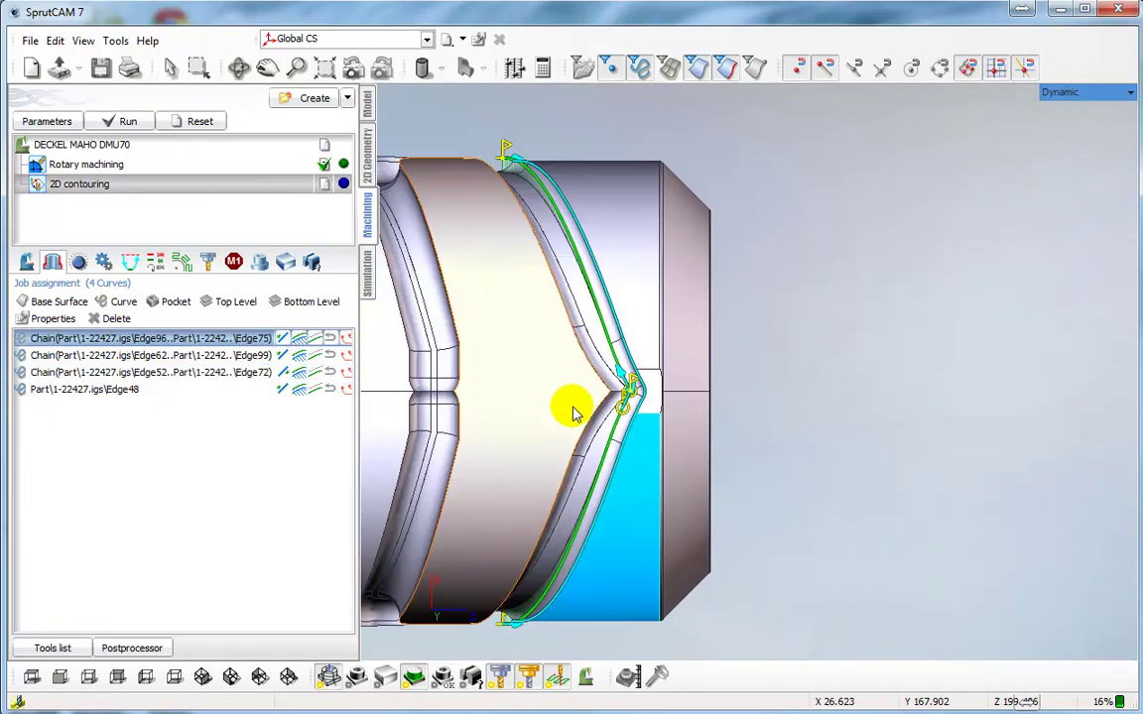
{"action": "middle_click_drag", "start_coordinate": [573, 414], "coordinate": [765, 285]}
Step: Reorder the job assignment so that the Edge52–Edge72 chain and the Edge48 curve precede the Edge62–Edge99 chain
{"action": "left_click", "coordinate": [161, 373]}
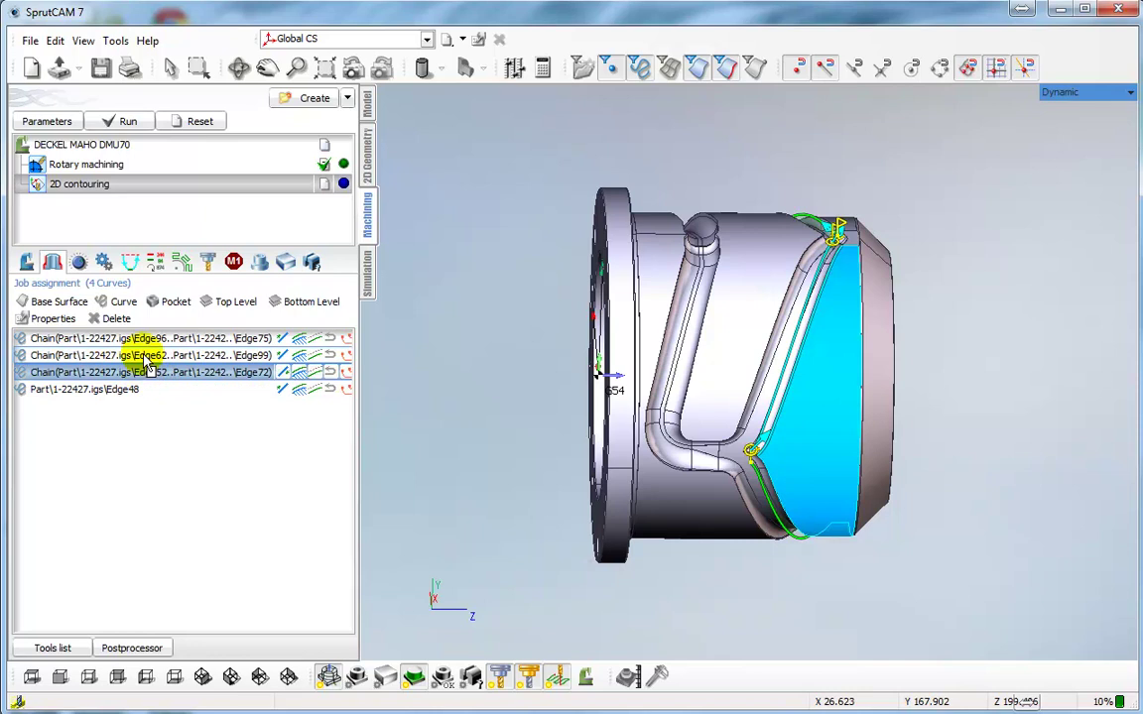
{"action": "left_click_drag", "start_coordinate": [147, 359], "coordinate": [147, 355]}
{"action": "left_click", "coordinate": [182, 374]}
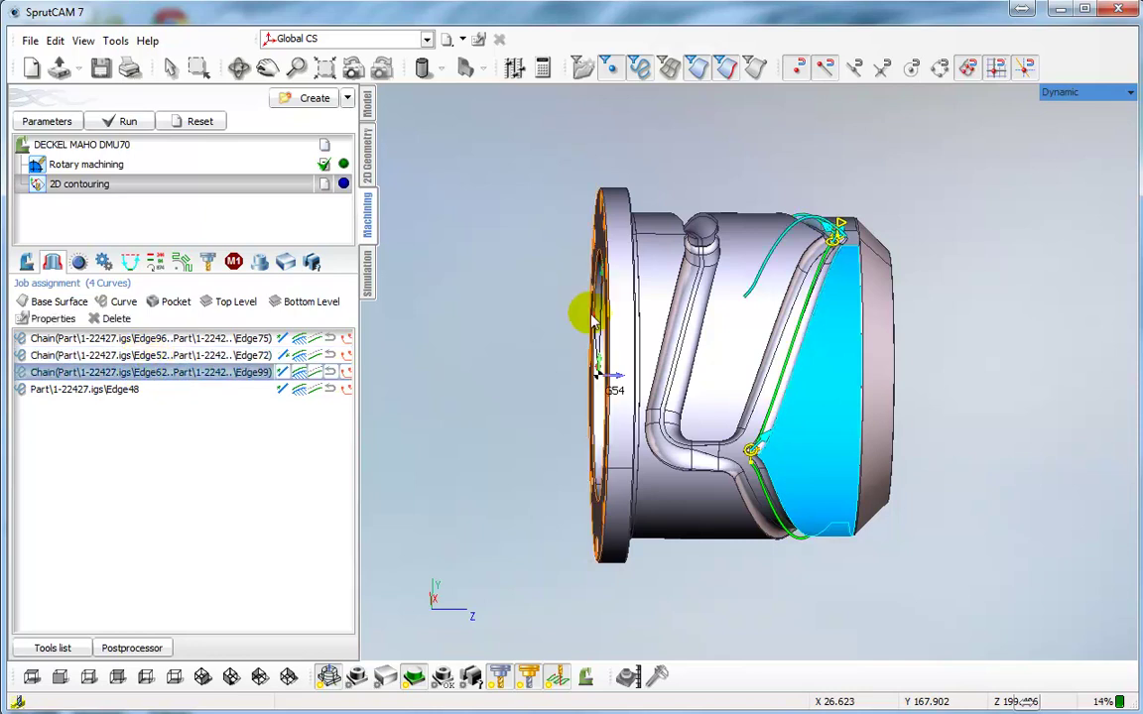
{"action": "middle_click_drag", "start_coordinate": [591, 312], "coordinate": [582, 444]}
{"action": "left_click_drag", "start_coordinate": [582, 446], "coordinate": [582, 469]}
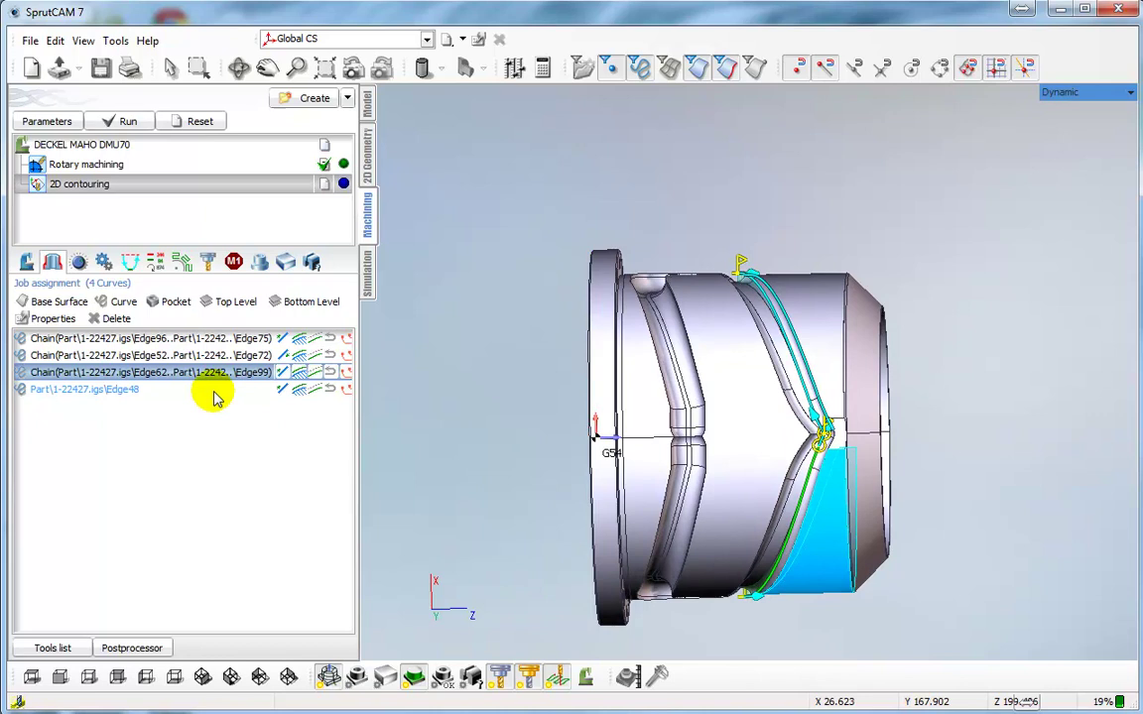
{"action": "left_click", "coordinate": [125, 389]}
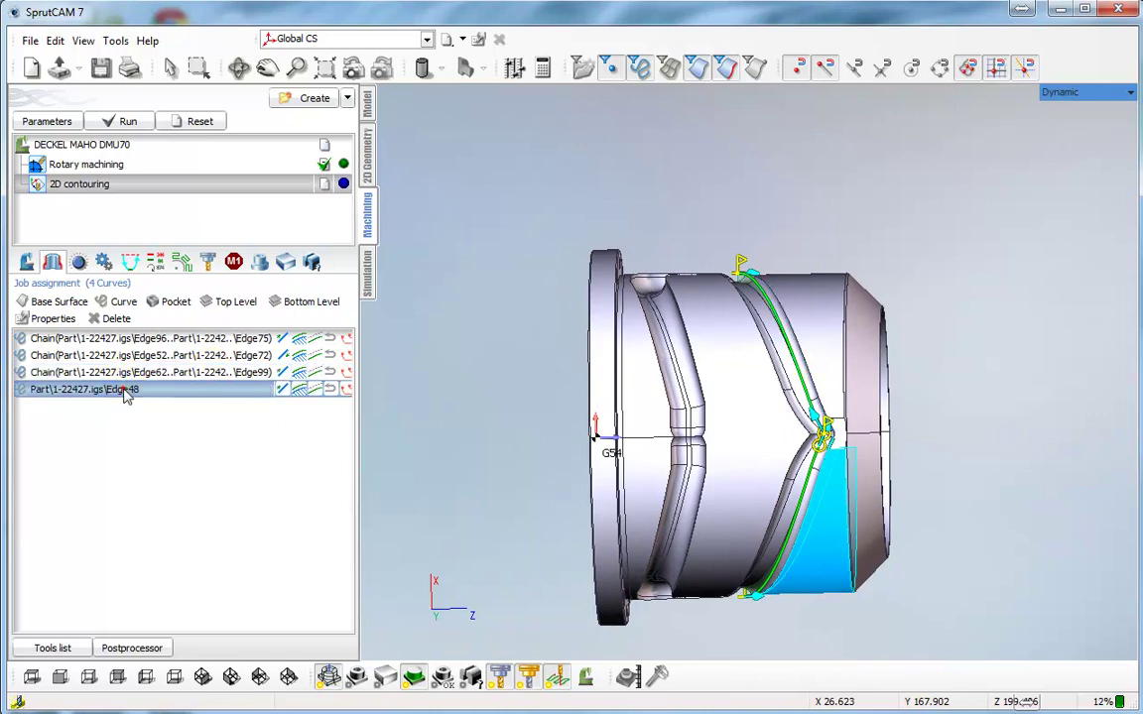
{"action": "left_click_drag", "start_coordinate": [125, 391], "coordinate": [113, 363]}
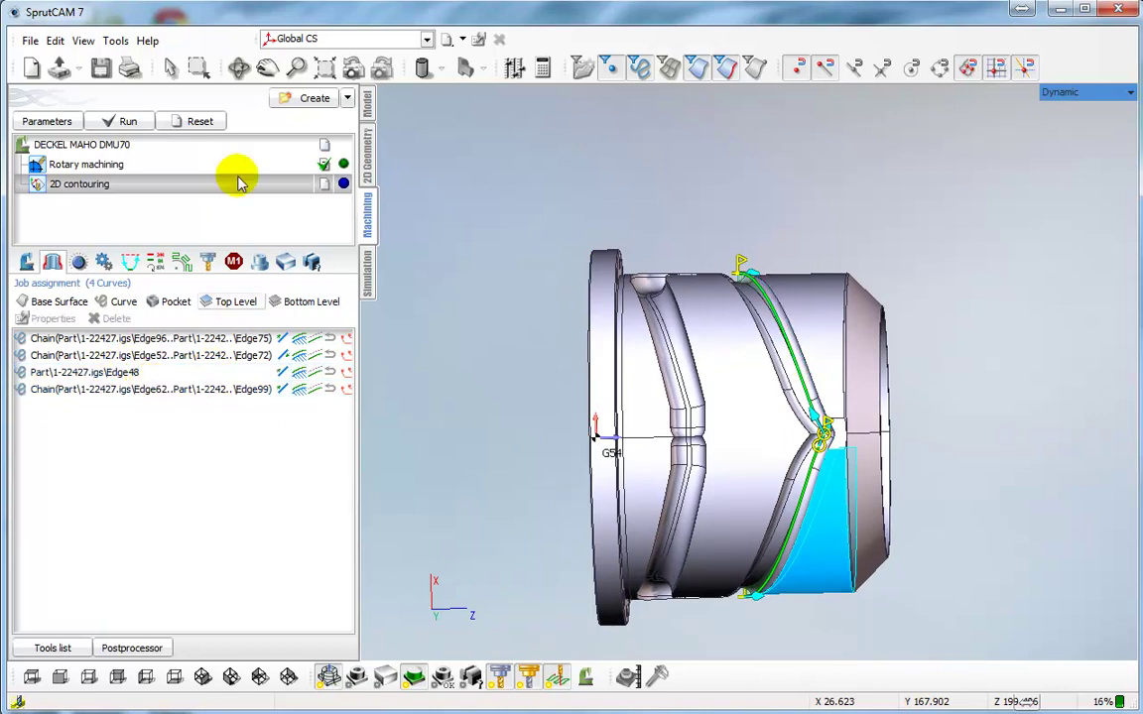
Step: Calculate the 2D contouring toolpath for the reordered curves and run its machining simulation at a faster speed
{"action": "left_click", "coordinate": [129, 122]}
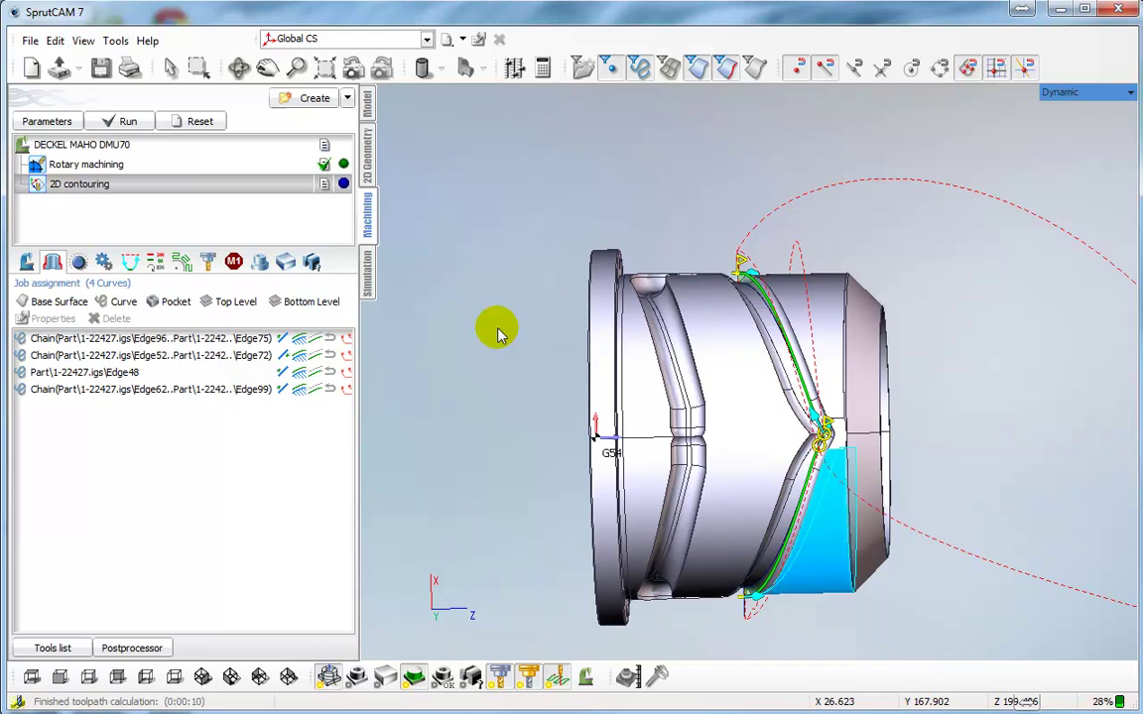
{"action": "middle_click_drag", "start_coordinate": [663, 411], "coordinate": [501, 354]}
{"action": "right_click_drag", "start_coordinate": [501, 354], "coordinate": [625, 260]}
{"action": "left_click", "coordinate": [369, 268]}
{"action": "scroll", "coordinate": [637, 262], "scroll_direction": "up", "scroll_amount": 4}
{"action": "left_click", "coordinate": [286, 120]}
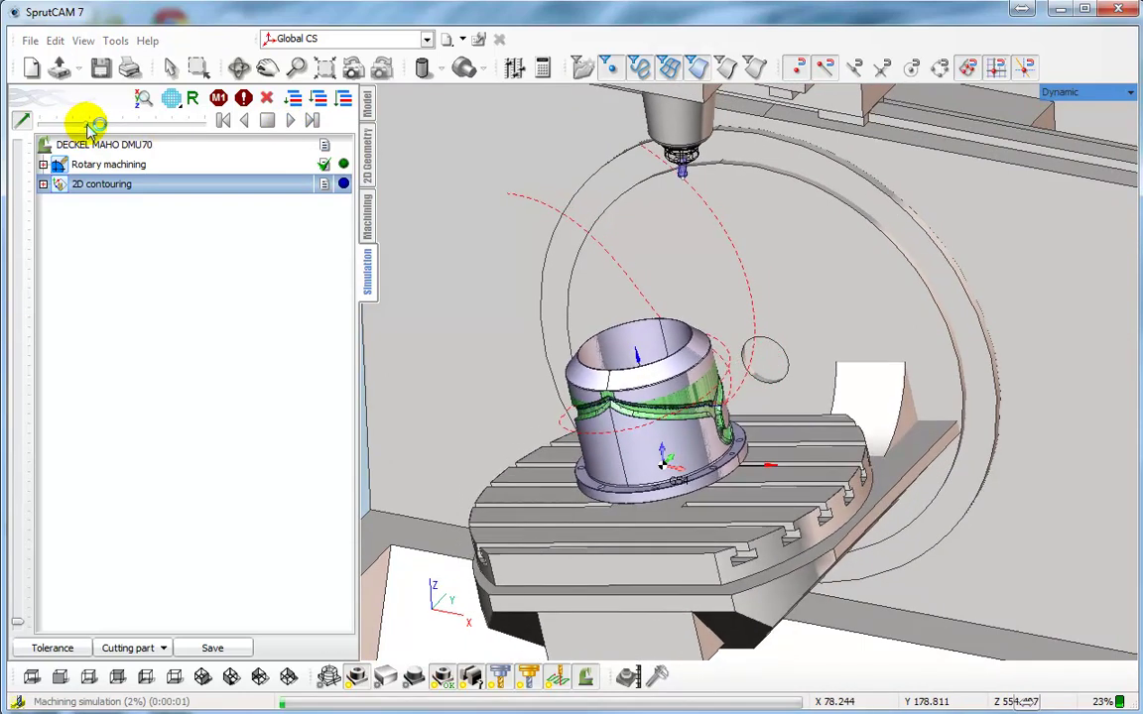
{"action": "left_click_drag", "start_coordinate": [89, 126], "coordinate": [133, 131]}
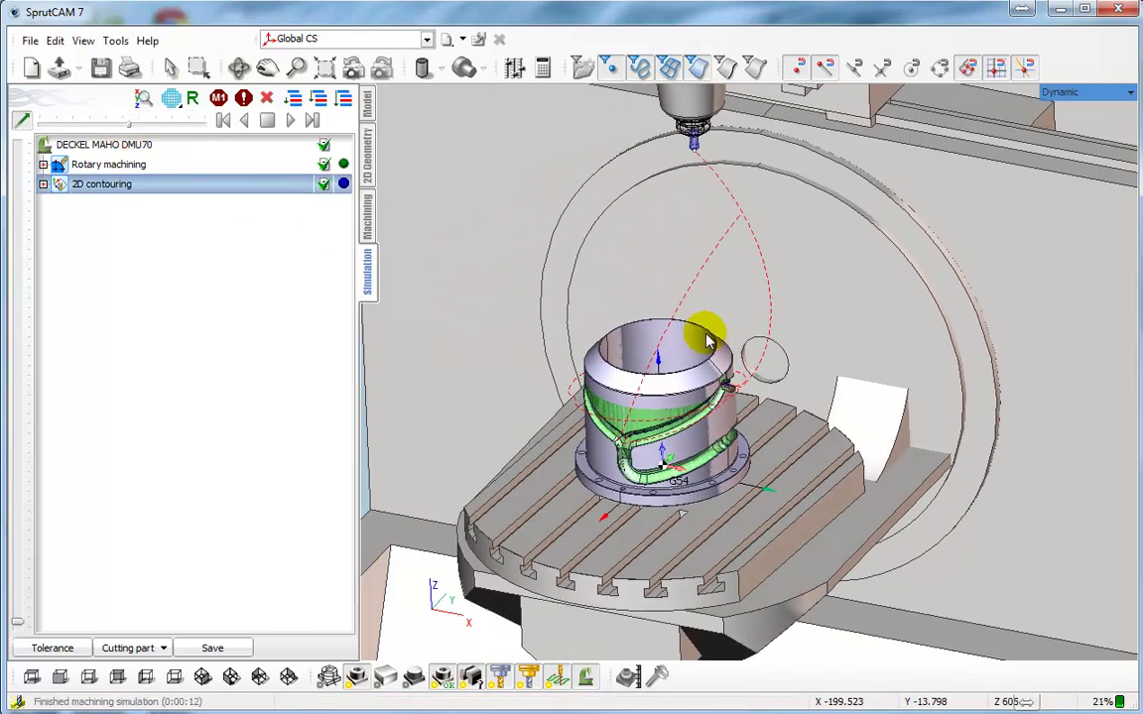
Step: Add the edge chain Edge109–Edge119 along the lower side of the upper groove to the job assignment as a curve
{"action": "left_click", "coordinate": [368, 224]}
{"action": "scroll", "coordinate": [669, 429], "scroll_direction": "up", "scroll_amount": 5}
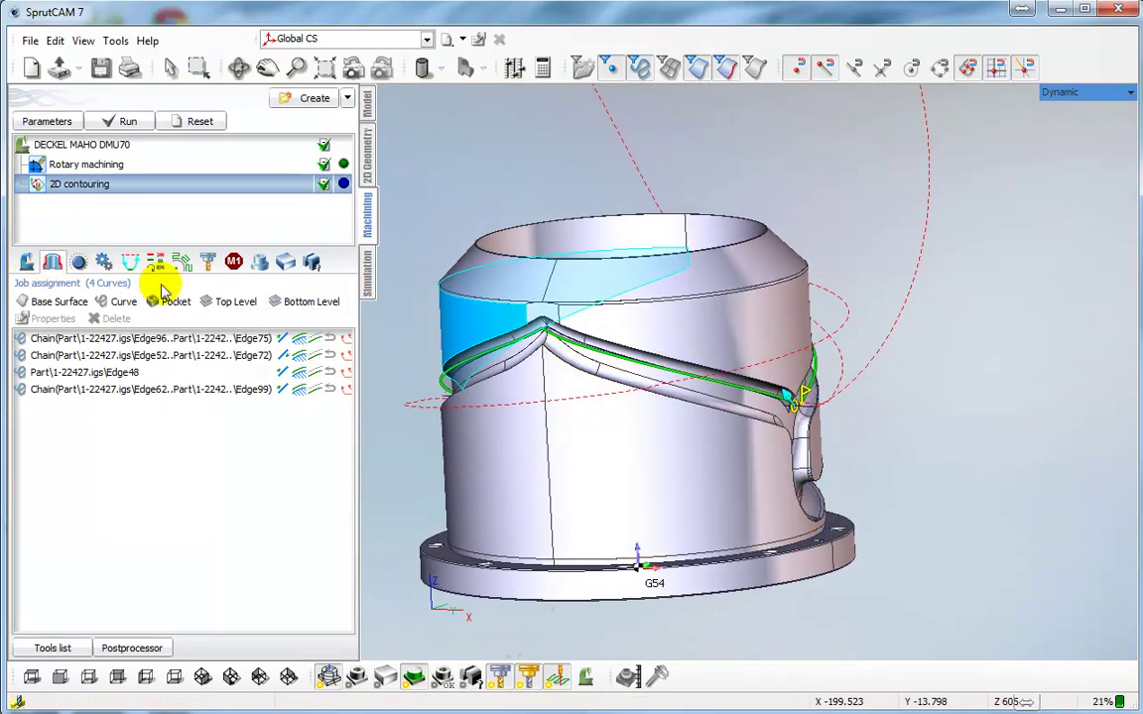
{"action": "scroll", "coordinate": [625, 377], "scroll_direction": "up", "scroll_amount": 5}
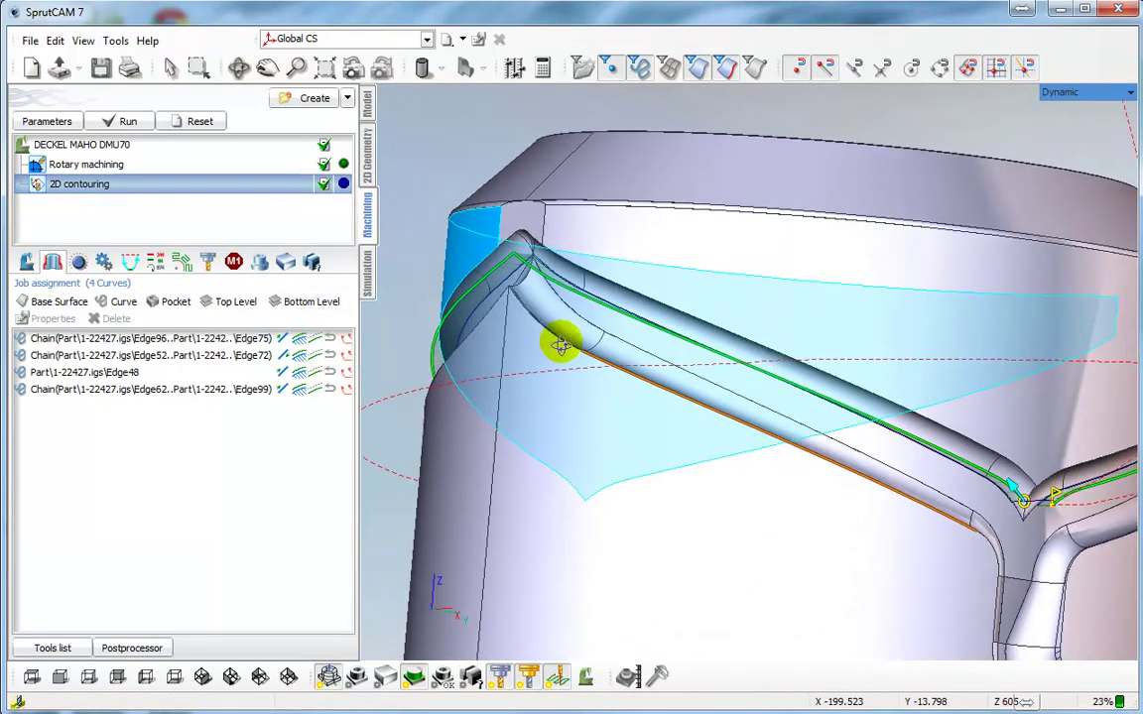
{"action": "right_click_drag", "start_coordinate": [560, 344], "coordinate": [829, 444]}
{"action": "left_click", "coordinate": [689, 405]}
{"action": "scroll", "coordinate": [897, 458], "scroll_direction": "up", "scroll_amount": 3}
{"action": "middle_click_drag", "start_coordinate": [898, 459], "coordinate": [695, 237]}
{"action": "mouse_move", "coordinate": [754, 300]}
{"action": "right_mouse_down"}
{"action": "mouse_move", "coordinate": [719, 287]}
{"action": "mouse_move", "coordinate": [741, 287]}
{"action": "right_mouse_up"}
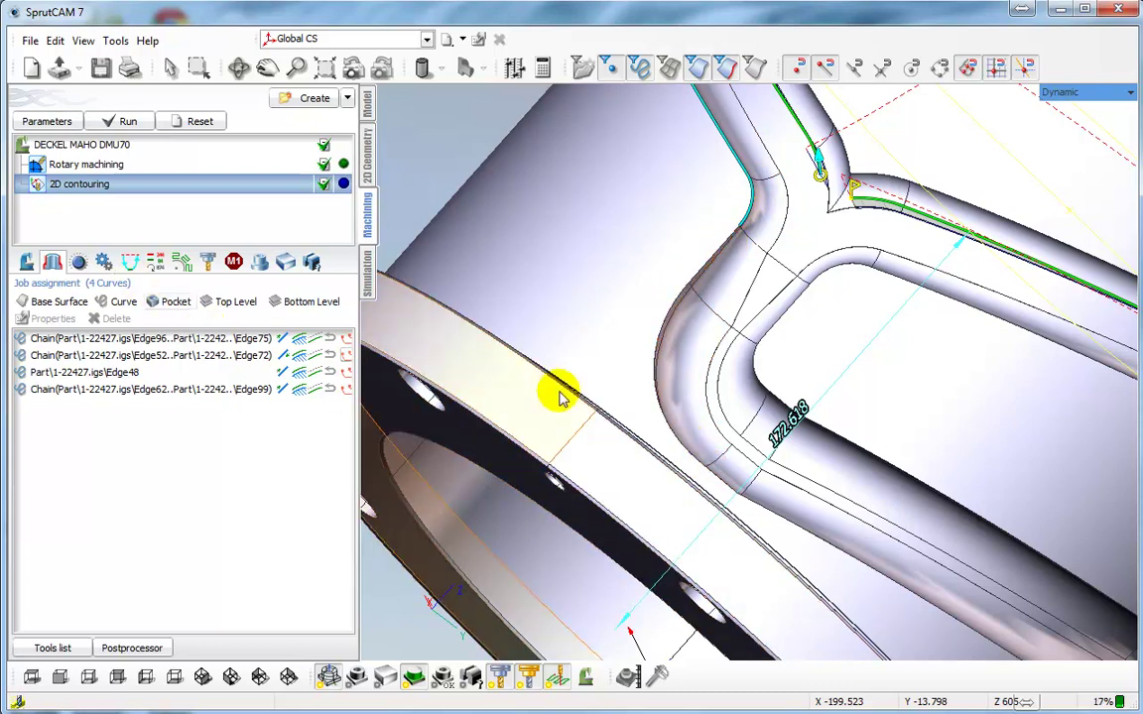
{"action": "scroll", "coordinate": [559, 394], "scroll_direction": "down", "scroll_amount": 3}
{"action": "right_click_drag", "start_coordinate": [563, 371], "coordinate": [426, 329]}
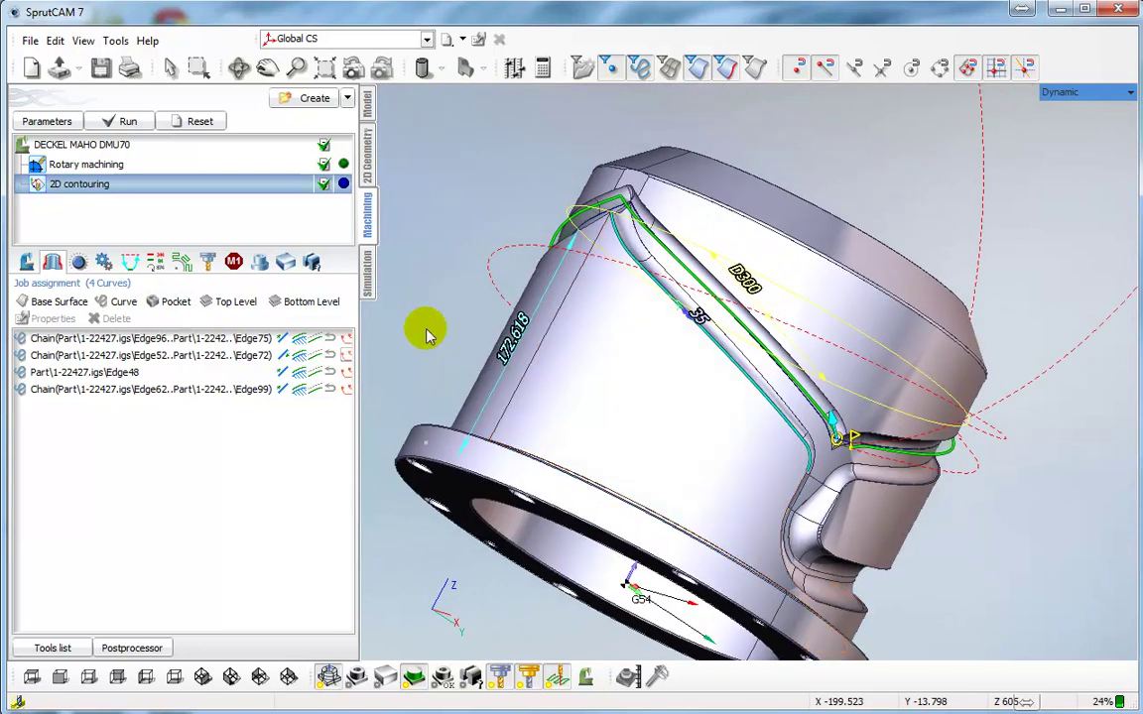
{"action": "left_click", "coordinate": [103, 306]}
Step: Add the adjoining lower groove edge chain Edge174–Edge220, from the groove peak to the branch corner, as a curve
{"action": "right_click_drag", "start_coordinate": [608, 363], "coordinate": [734, 395]}
{"action": "middle_click_drag", "start_coordinate": [564, 358], "coordinate": [799, 417]}
{"action": "scroll", "coordinate": [710, 292], "scroll_direction": "up", "scroll_amount": 3}
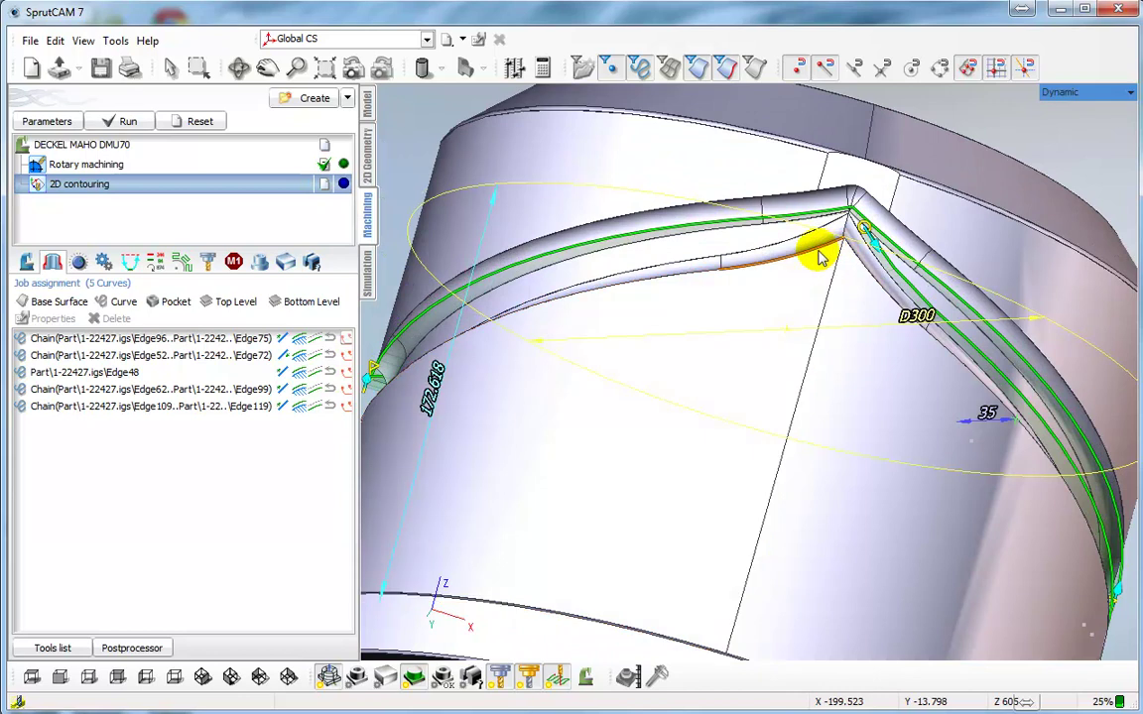
{"action": "left_click", "coordinate": [817, 250]}
{"action": "scroll", "coordinate": [508, 377], "scroll_direction": "down", "scroll_amount": 5}
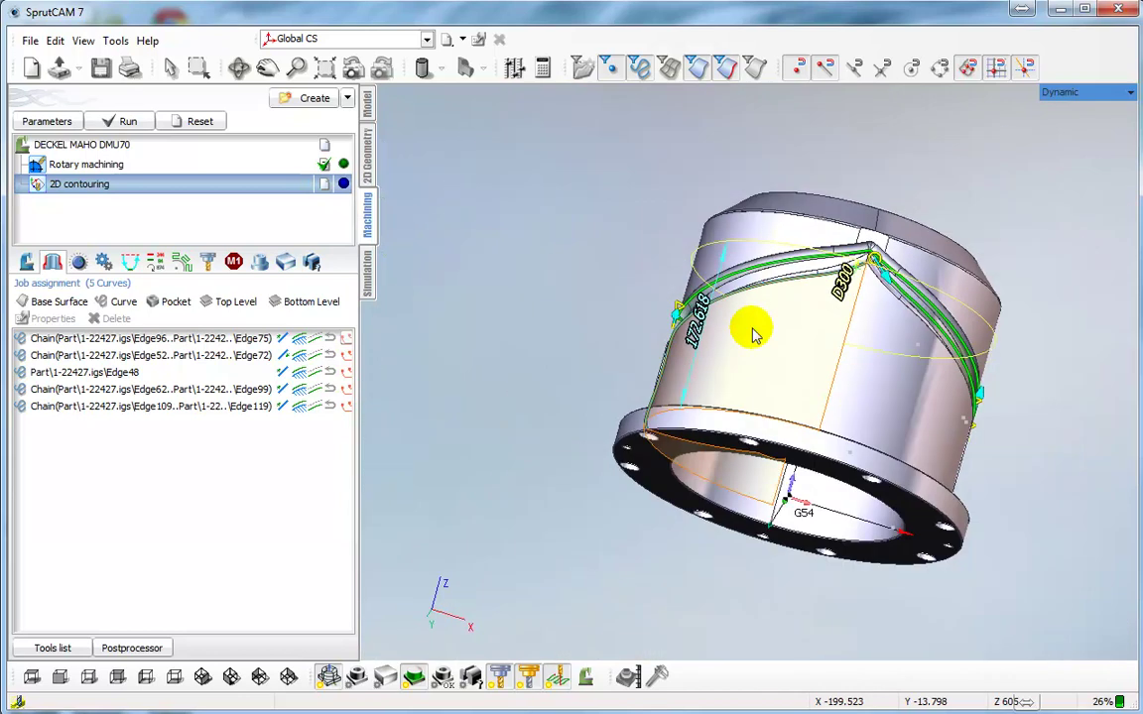
{"action": "right_click_drag", "start_coordinate": [755, 326], "coordinate": [882, 328]}
{"action": "scroll", "coordinate": [746, 368], "scroll_direction": "up", "scroll_amount": 3}
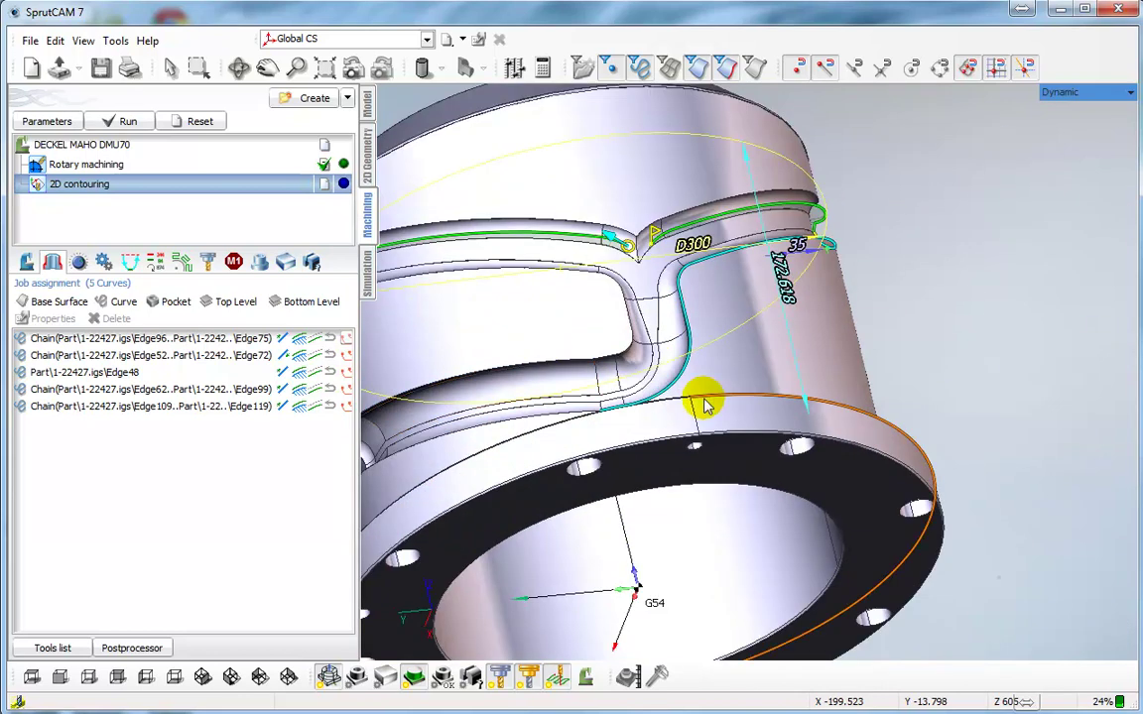
{"action": "scroll", "coordinate": [672, 395], "scroll_direction": "up", "scroll_amount": 5}
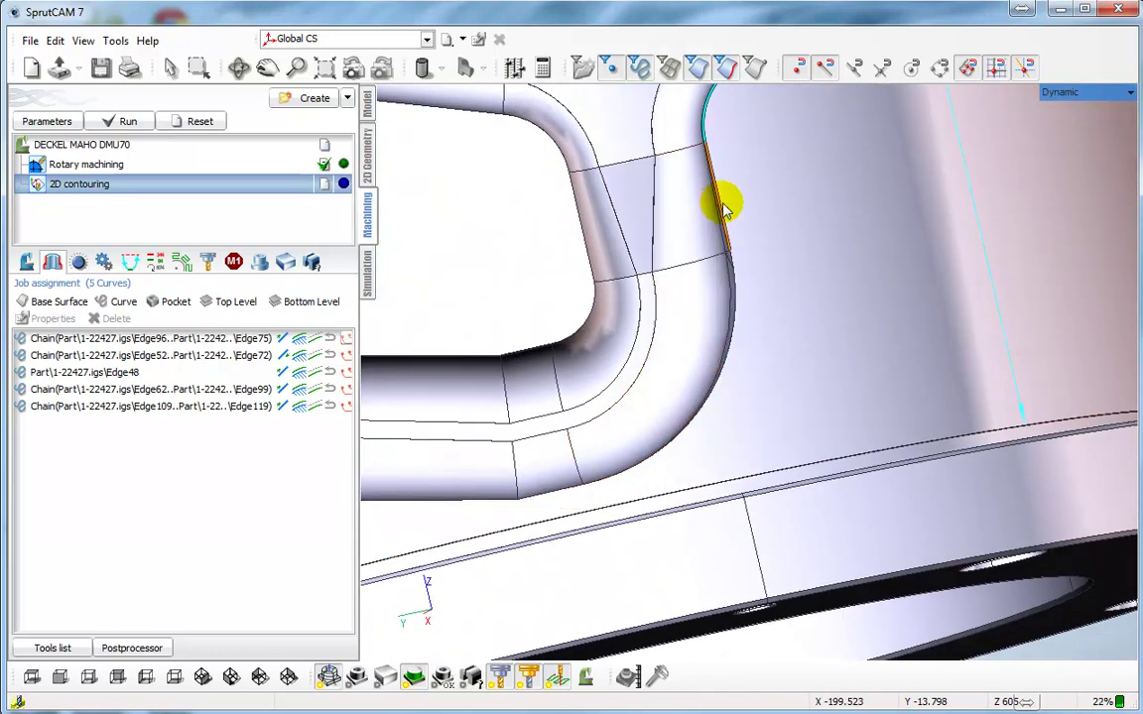
{"action": "scroll", "coordinate": [722, 208], "scroll_direction": "down", "scroll_amount": 5}
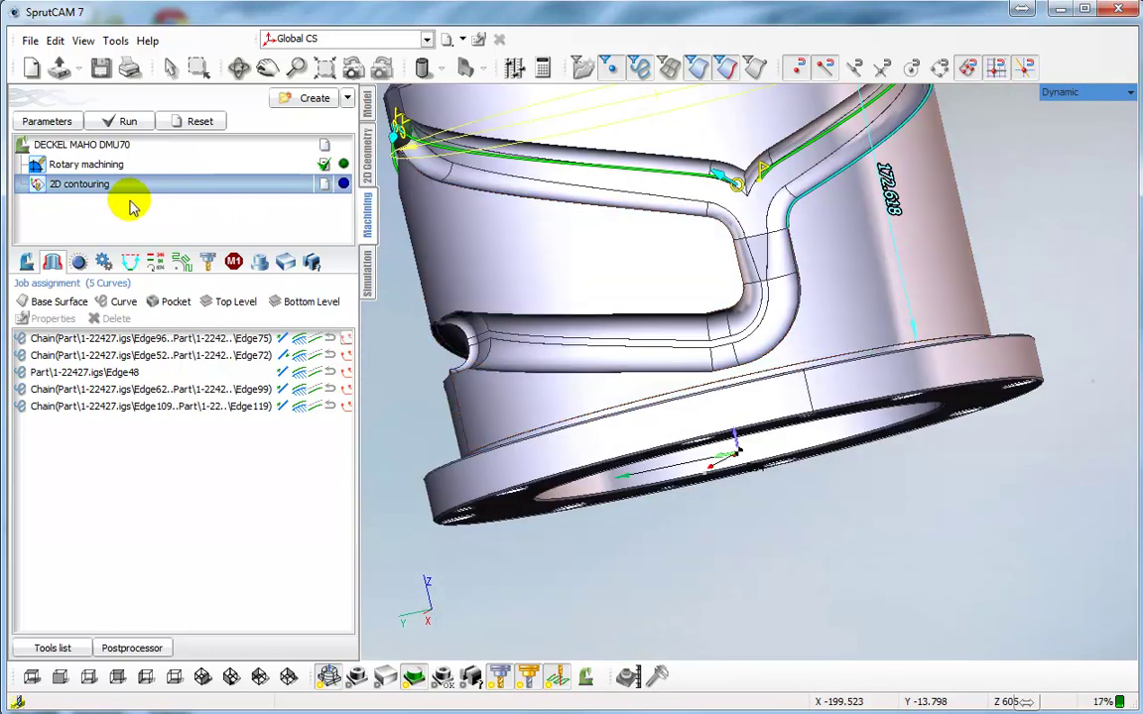
{"action": "left_click", "coordinate": [116, 304]}
Step: Set the machining direction of the Edge174–Edge220 chain to Right in its curve properties
{"action": "middle_click_drag", "start_coordinate": [686, 466], "coordinate": [646, 416]}
{"action": "left_click", "coordinate": [217, 423]}
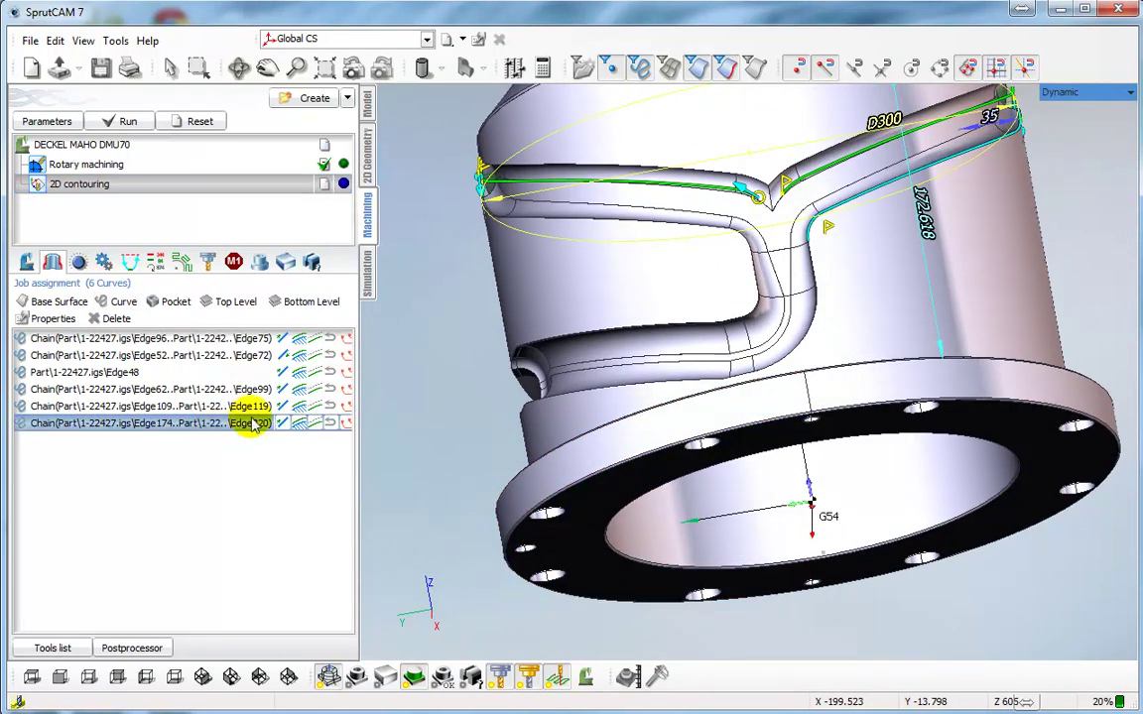
{"action": "scroll", "coordinate": [638, 454], "scroll_direction": "down", "scroll_amount": 2}
{"action": "middle_click_drag", "start_coordinate": [626, 437], "coordinate": [428, 460]}
{"action": "scroll", "coordinate": [723, 365], "scroll_direction": "up", "scroll_amount": 3}
{"action": "middle_click_drag", "start_coordinate": [722, 365], "coordinate": [843, 380]}
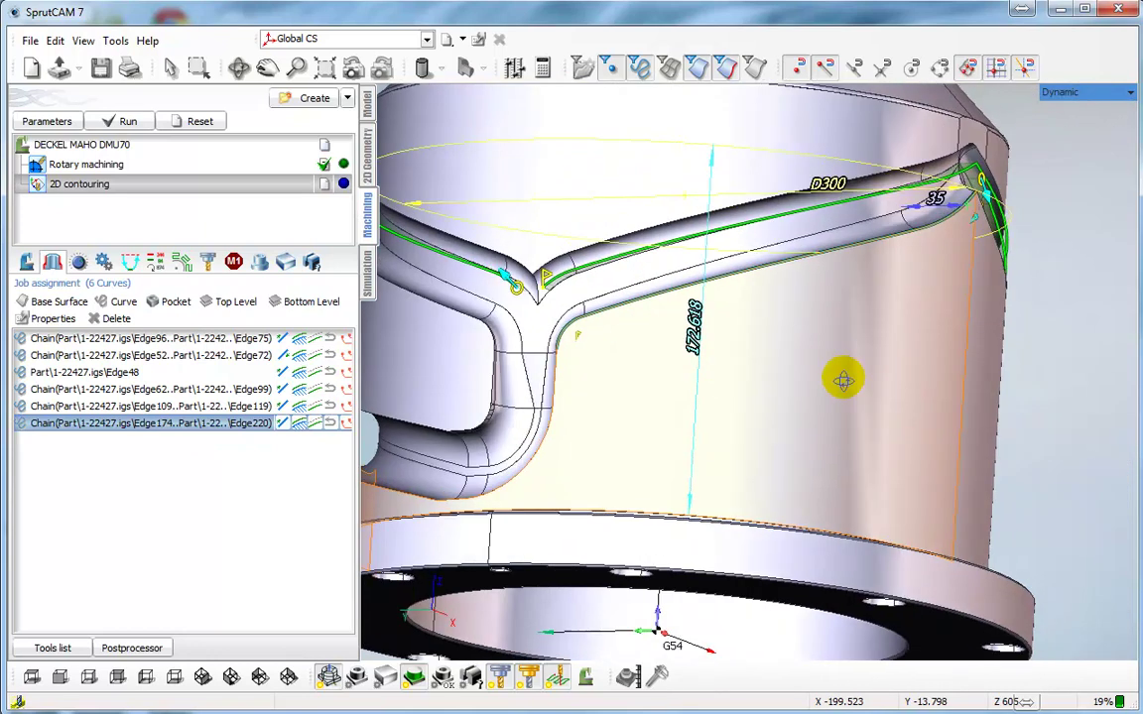
{"action": "right_click_drag", "start_coordinate": [842, 380], "coordinate": [887, 383]}
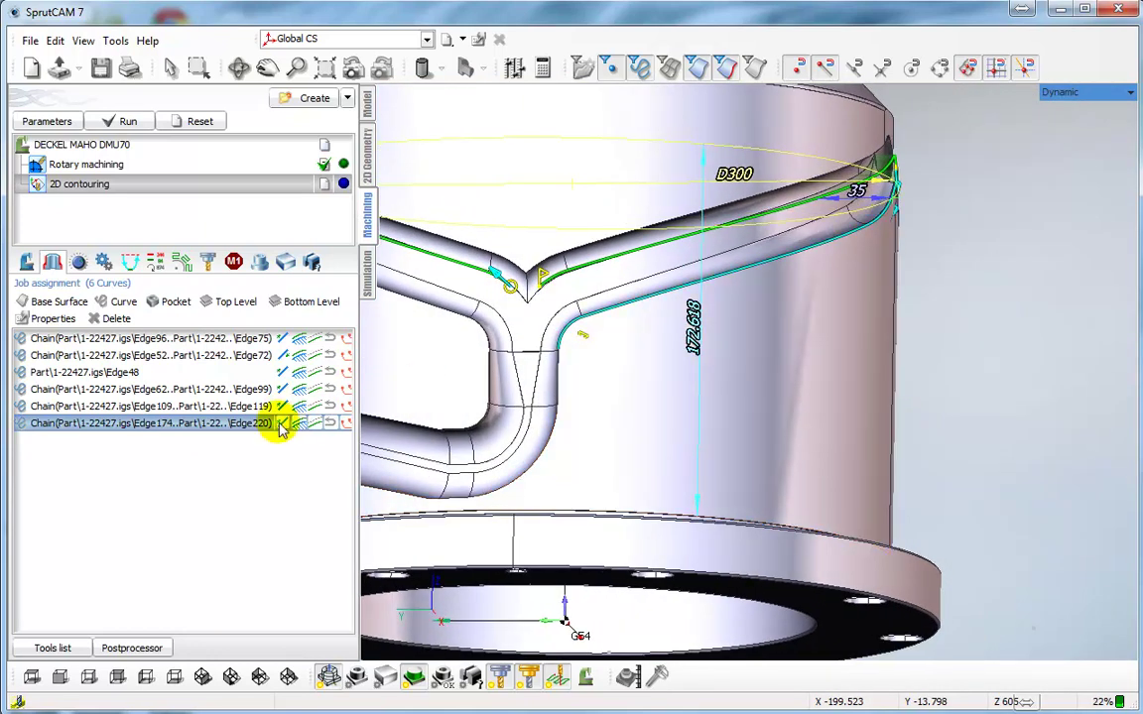
{"action": "left_click", "coordinate": [55, 320]}
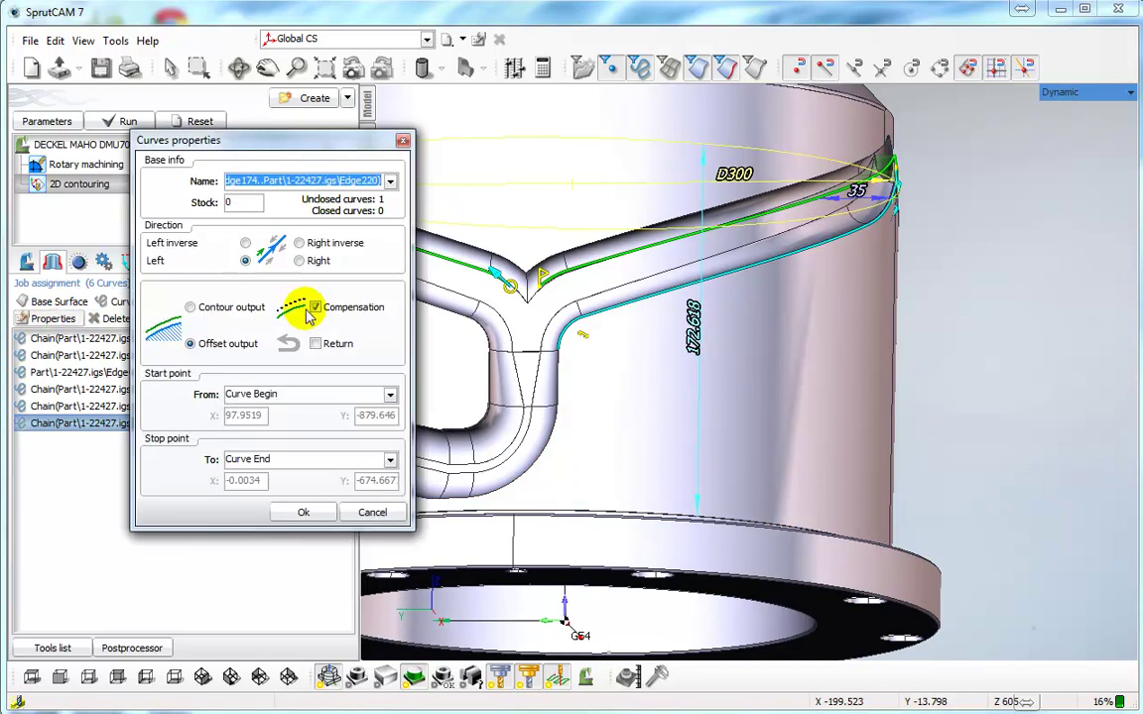
{"action": "left_click", "coordinate": [298, 262]}
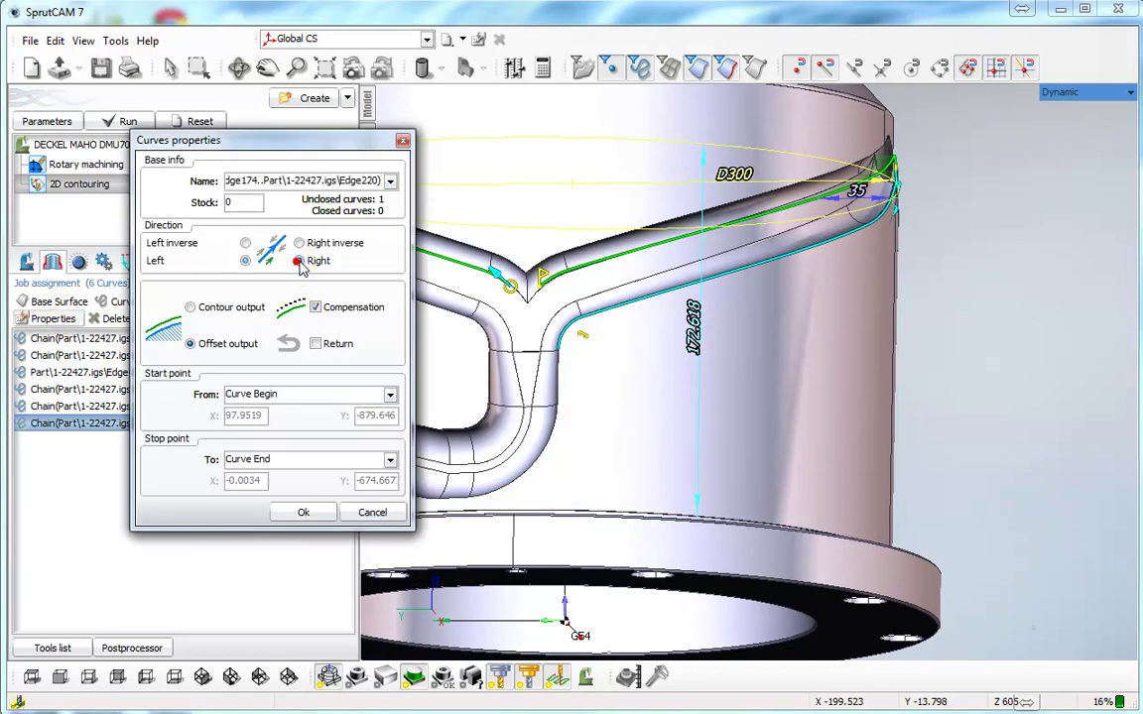
{"action": "left_click", "coordinate": [303, 512]}
Step: Add the edge chain Edge170–Edge179 along the upper boundary of the island between the grooves as a curve
{"action": "middle_click_drag", "start_coordinate": [746, 460], "coordinate": [623, 455]}
{"action": "right_click_drag", "start_coordinate": [623, 454], "coordinate": [811, 263]}
{"action": "middle_click_drag", "start_coordinate": [760, 298], "coordinate": [890, 301]}
{"action": "right_click_drag", "start_coordinate": [891, 305], "coordinate": [944, 385]}
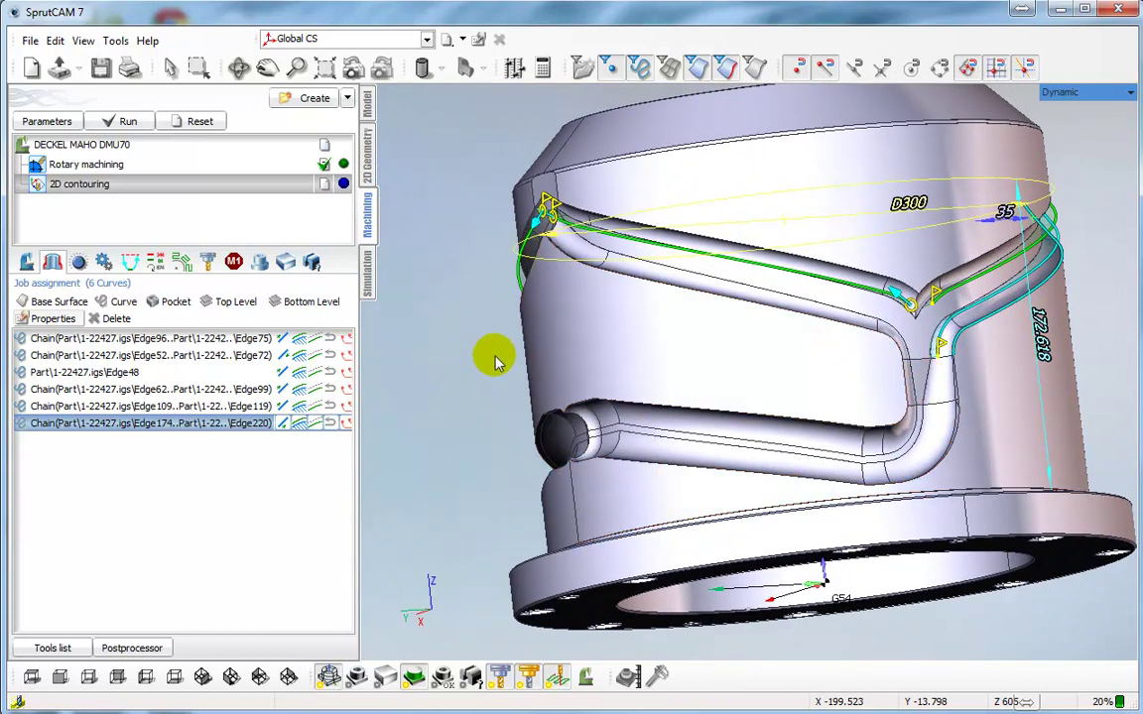
{"action": "left_click", "coordinate": [890, 340]}
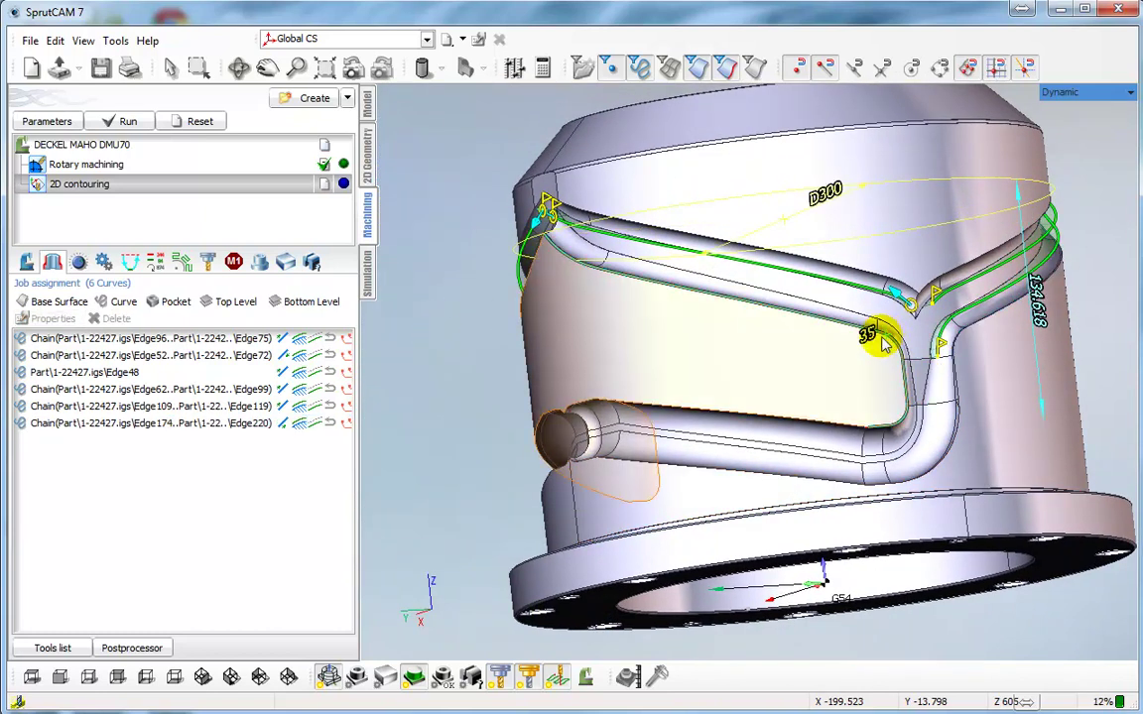
{"action": "left_click", "coordinate": [904, 384]}
{"action": "left_click", "coordinate": [892, 423]}
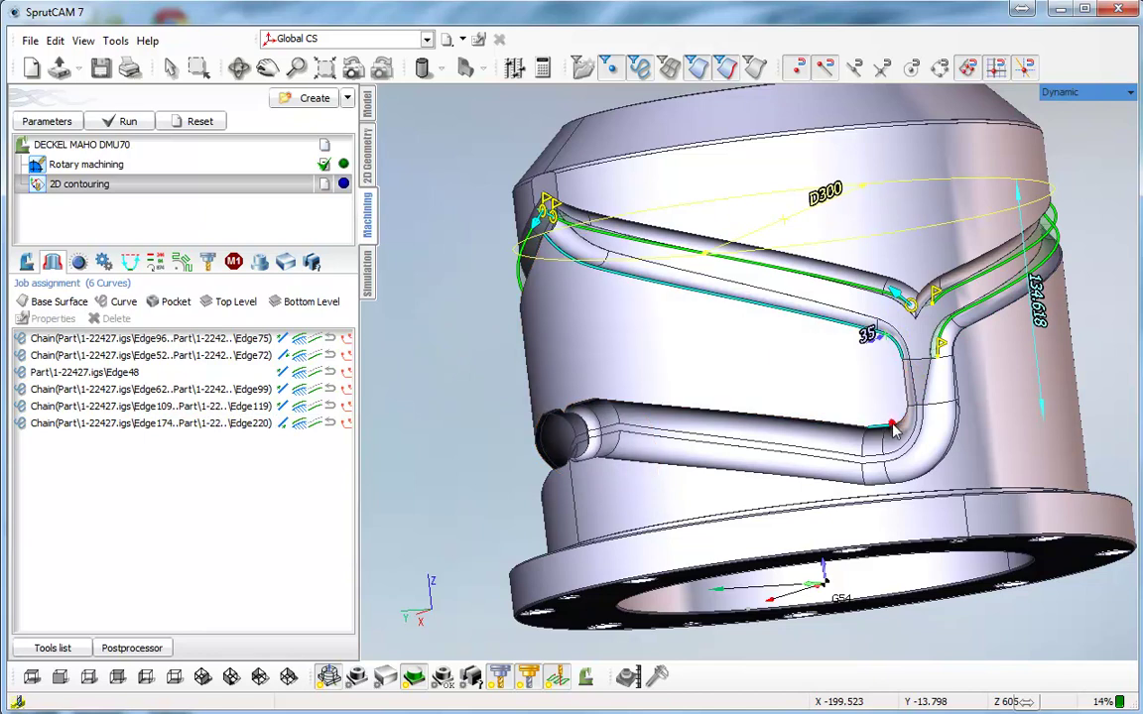
{"action": "left_click", "coordinate": [879, 424]}
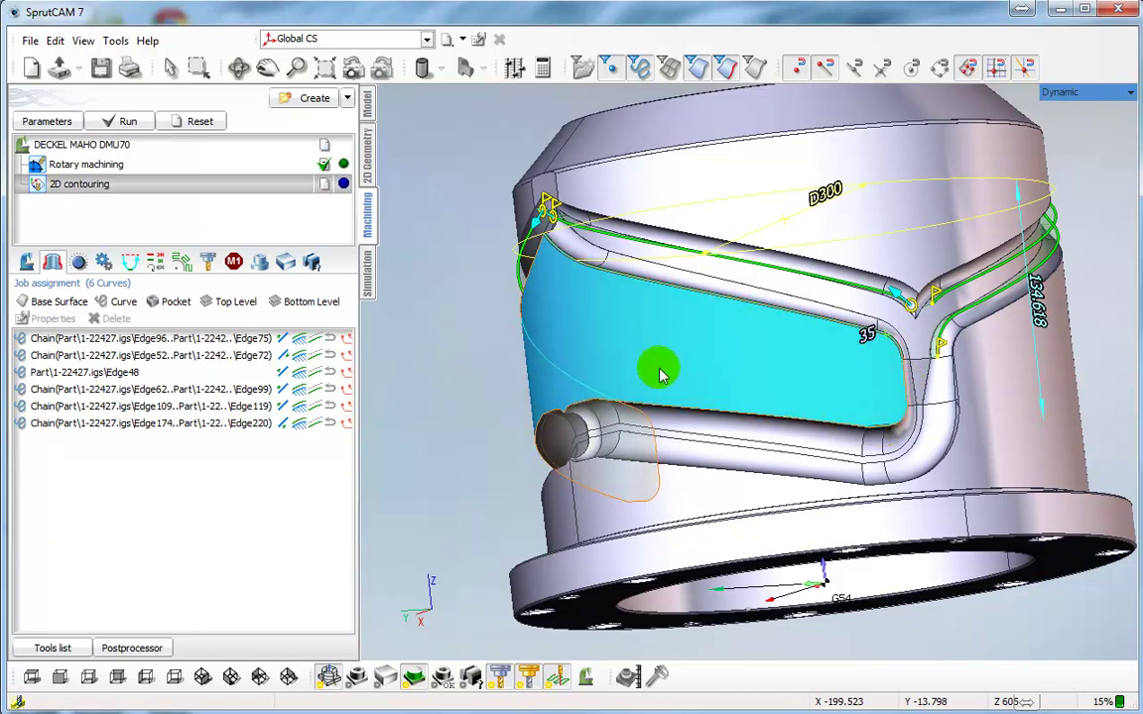
{"action": "left_click", "coordinate": [873, 430]}
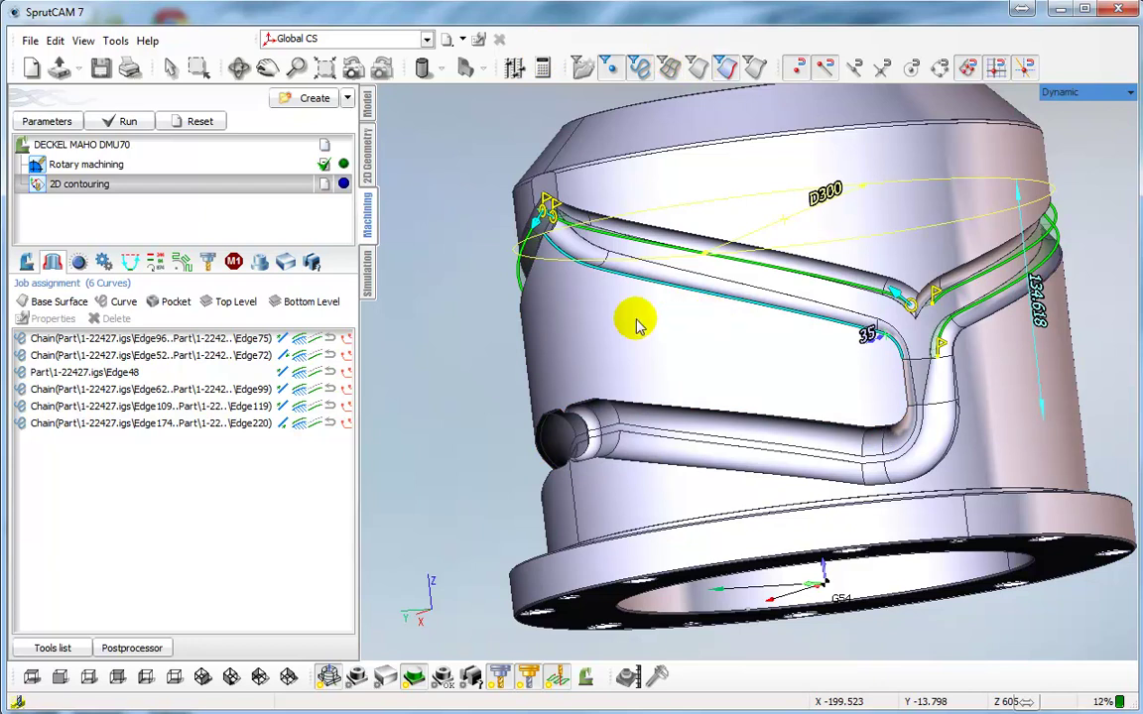
{"action": "right_click_drag", "start_coordinate": [568, 359], "coordinate": [711, 367]}
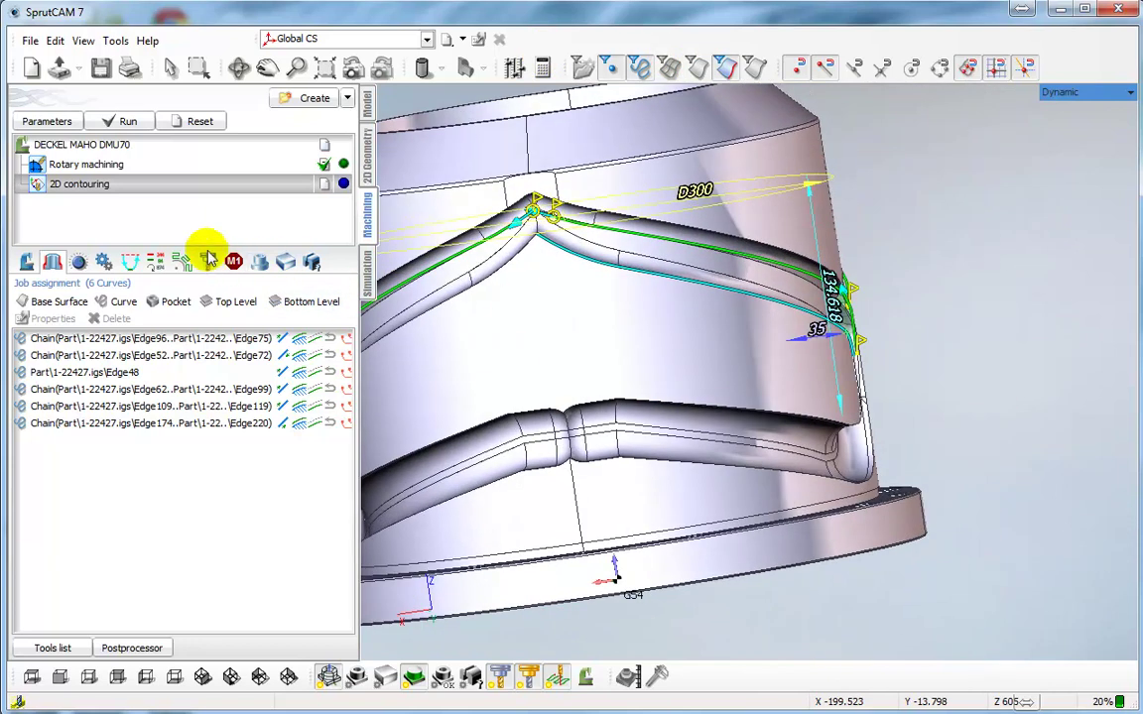
{"action": "left_click", "coordinate": [117, 302]}
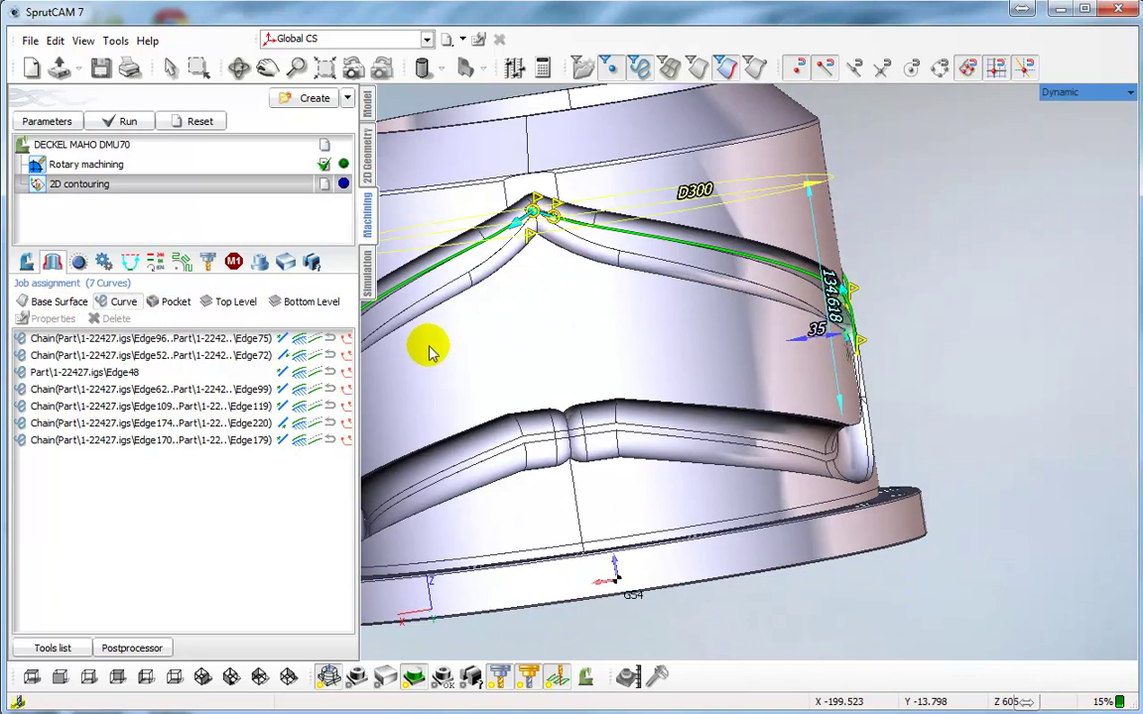
Step: Set the machining direction of the Edge170–Edge179 chain to Right in its curve properties
{"action": "double_click", "coordinate": [281, 440]}
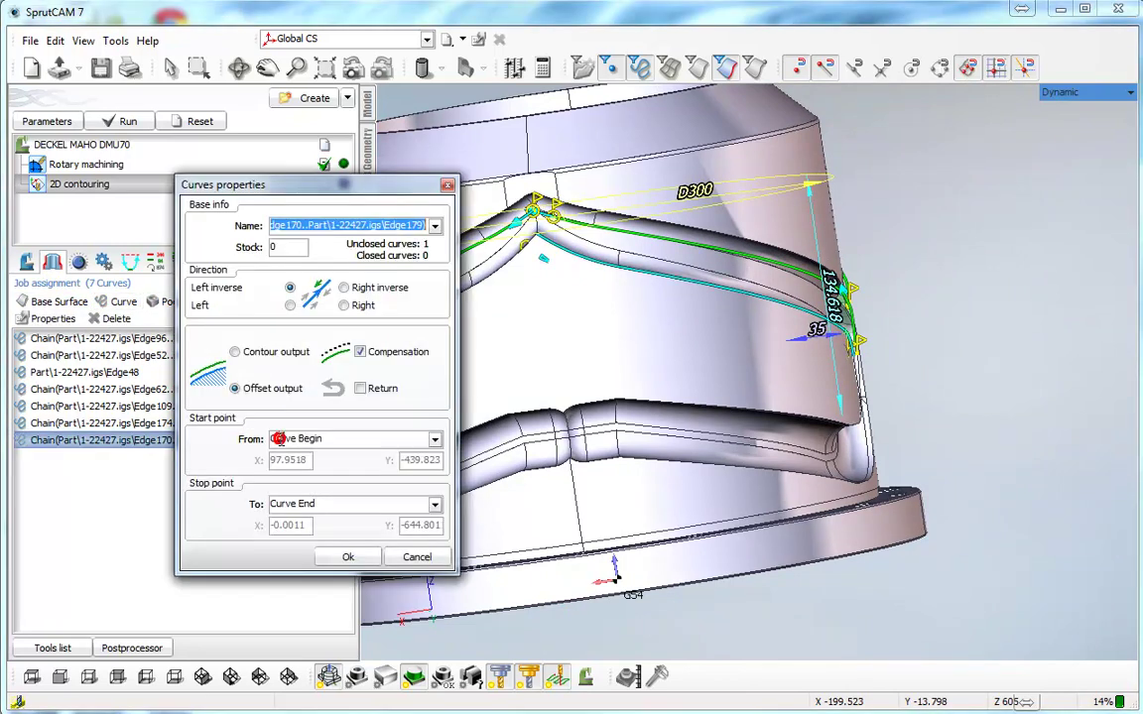
{"action": "left_click", "coordinate": [342, 305]}
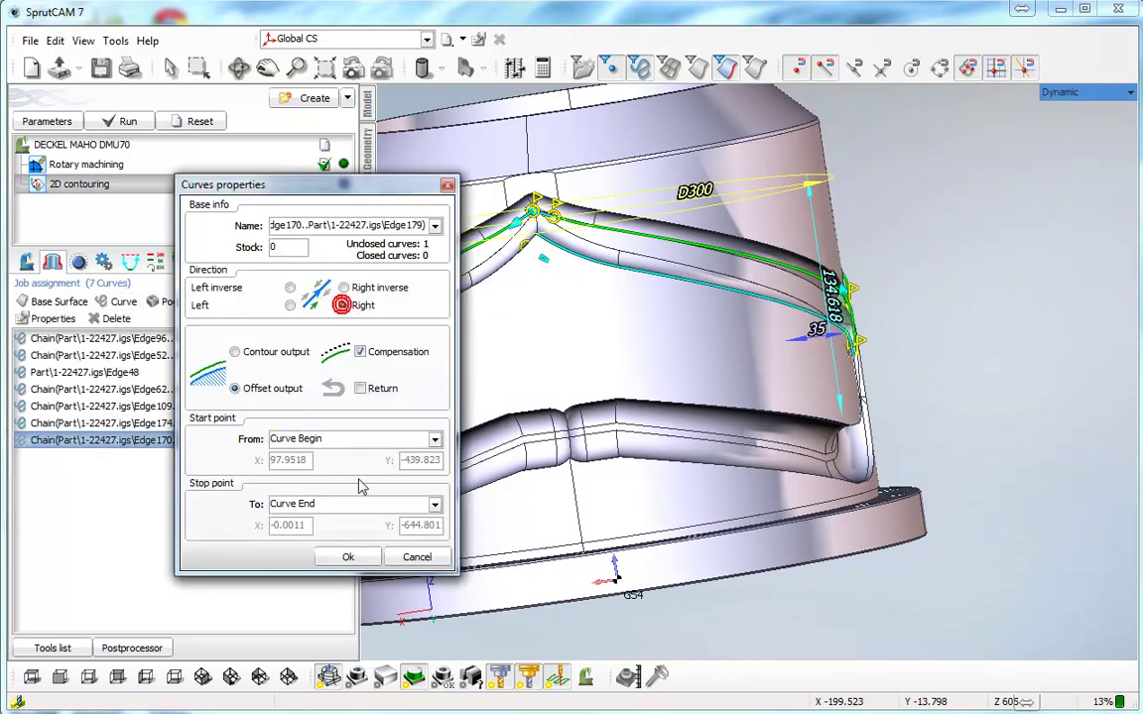
{"action": "left_click", "coordinate": [349, 556]}
Step: Add the remaining lower groove edge chain Edge187–Edge177, from the peak to the opposite branch corner, as a curve
{"action": "left_click", "coordinate": [513, 260]}
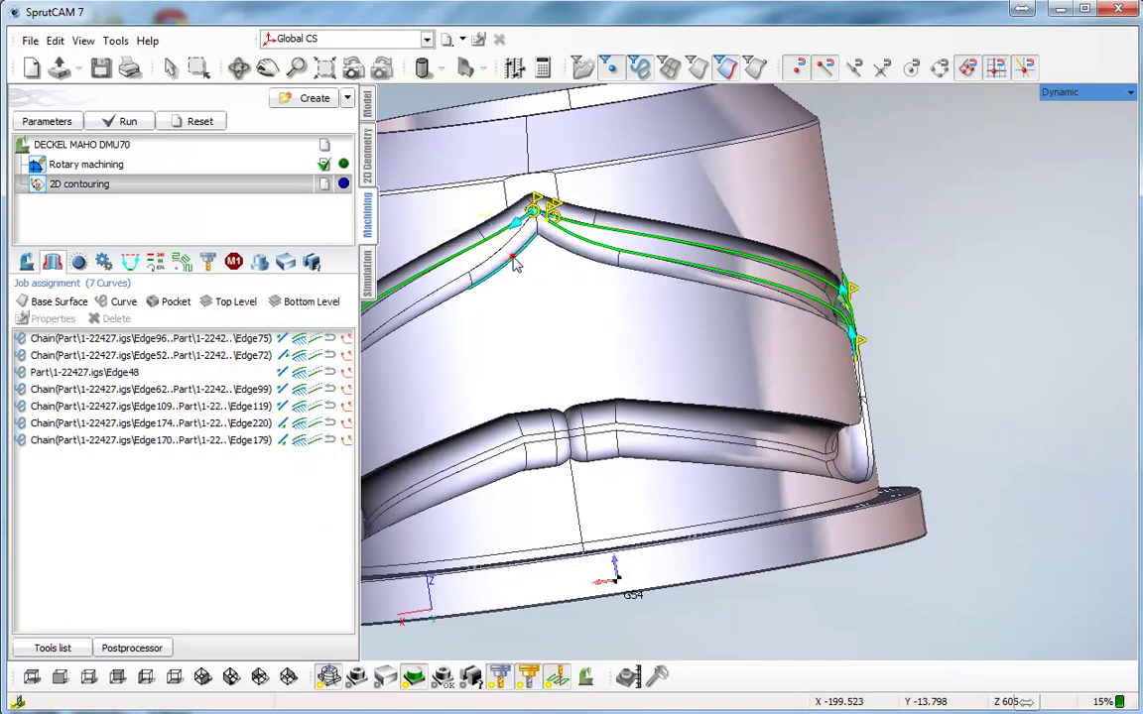
{"action": "scroll", "coordinate": [816, 407], "scroll_direction": "down", "scroll_amount": 4}
{"action": "middle_click_drag", "start_coordinate": [553, 406], "coordinate": [972, 343]}
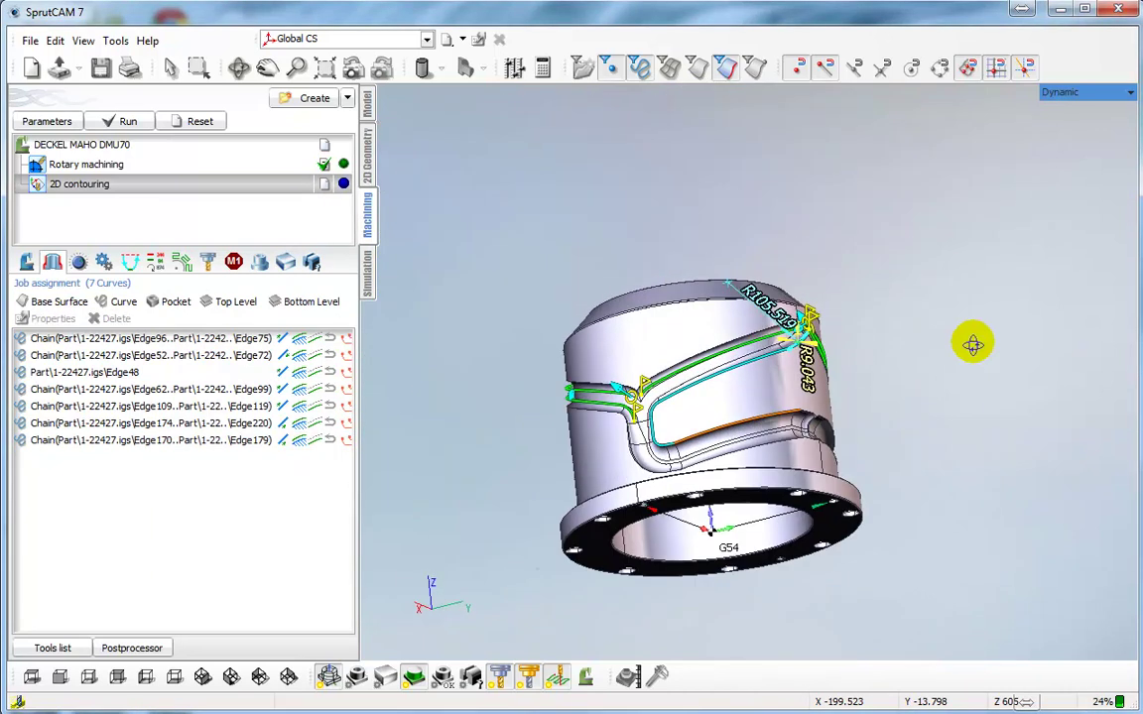
{"action": "scroll", "coordinate": [638, 439], "scroll_direction": "up", "scroll_amount": 4}
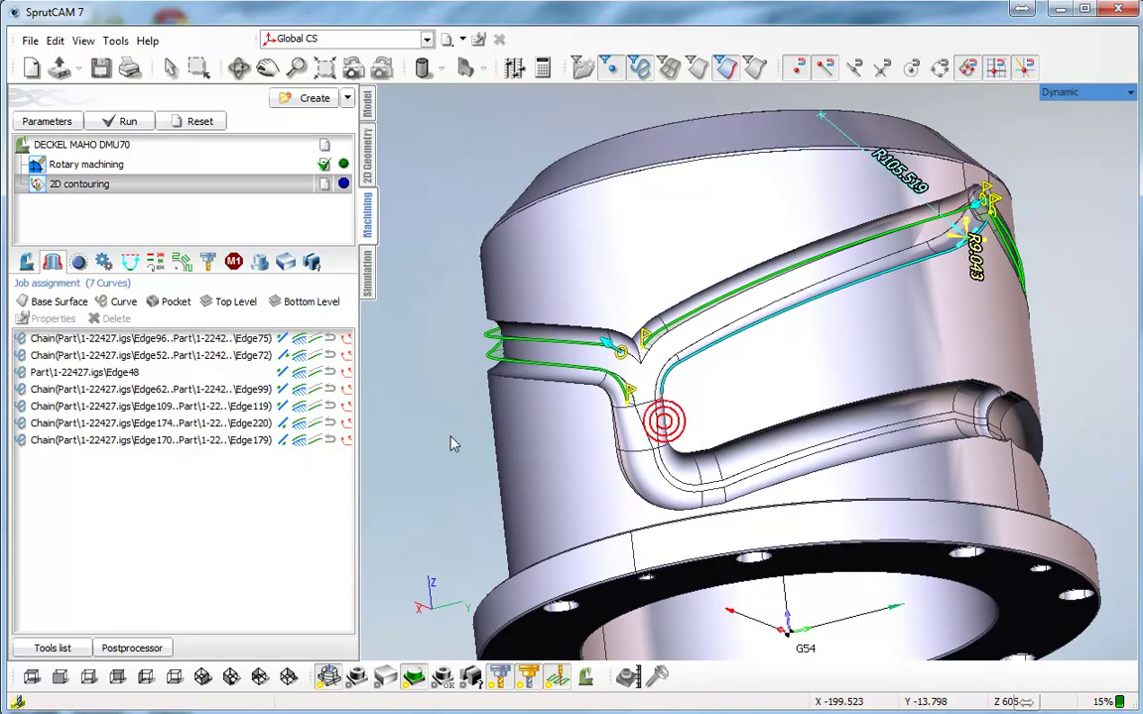
{"action": "left_click", "coordinate": [121, 302]}
Step: Examine the start and end points of the added chains around the part and at the groove branch
{"action": "middle_click_drag", "start_coordinate": [675, 459], "coordinate": [474, 440]}
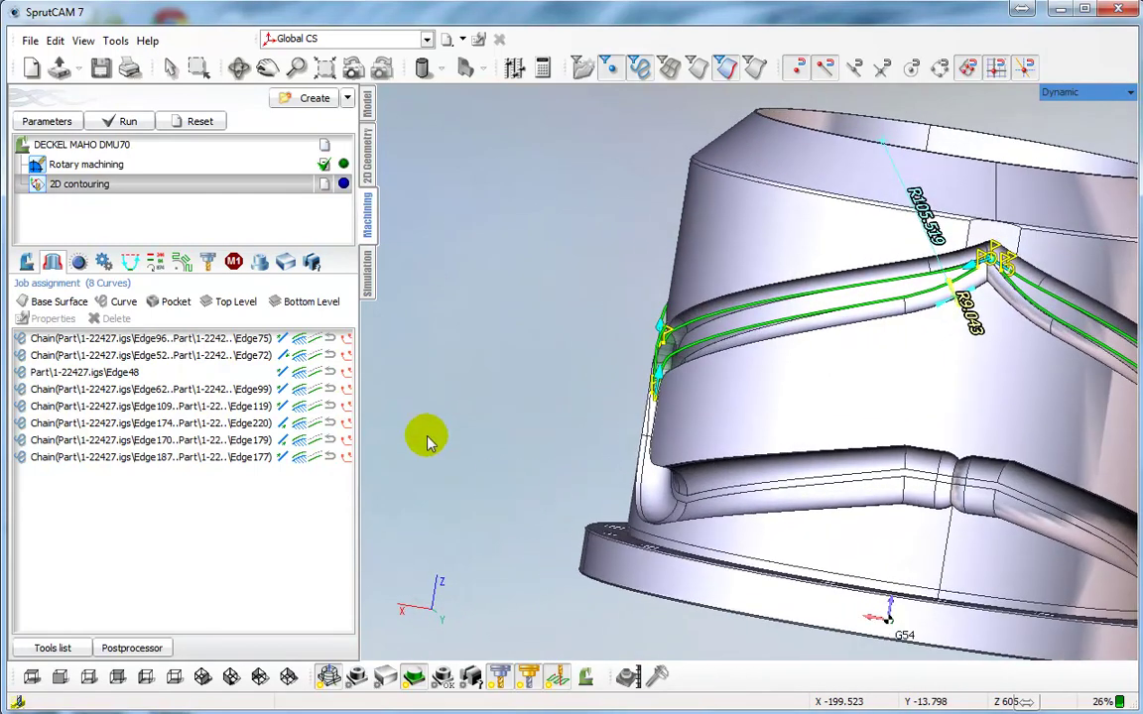
{"action": "left_click", "coordinate": [184, 119]}
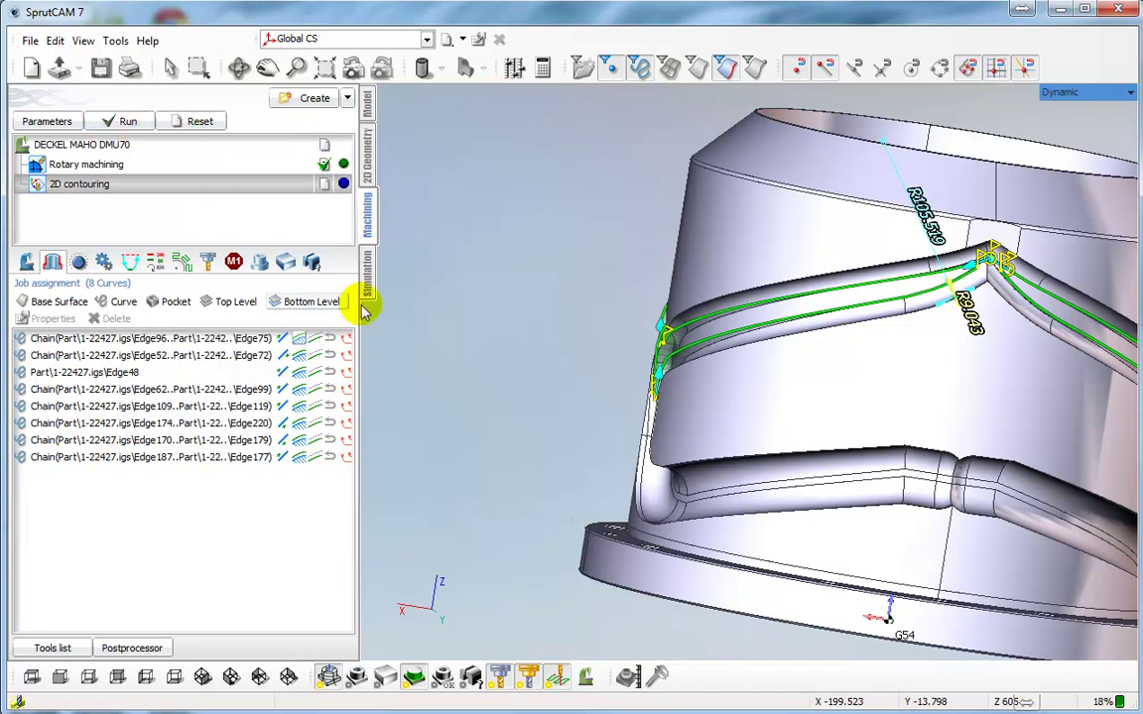
{"action": "middle_click_drag", "start_coordinate": [621, 440], "coordinate": [565, 369]}
{"action": "scroll", "coordinate": [567, 369], "scroll_direction": "down", "scroll_amount": 3}
{"action": "middle_click_drag", "start_coordinate": [722, 385], "coordinate": [558, 307]}
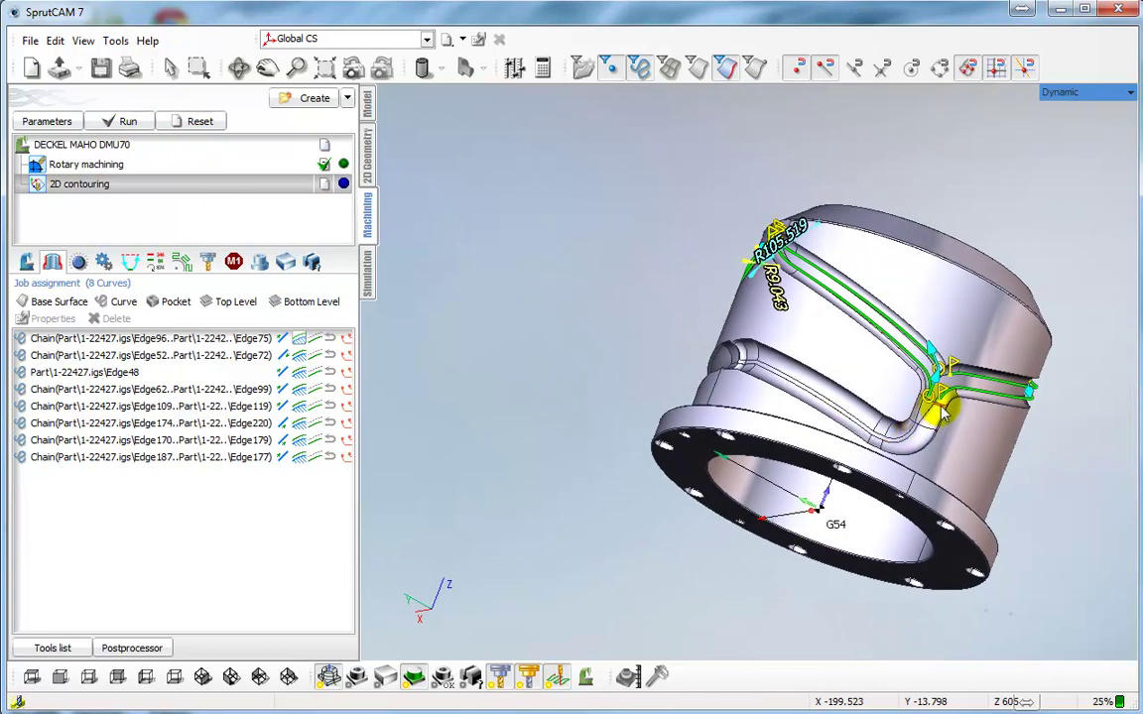
{"action": "middle_click_drag", "start_coordinate": [936, 408], "coordinate": [760, 382]}
{"action": "scroll", "coordinate": [898, 434], "scroll_direction": "up", "scroll_amount": 3}
{"action": "scroll", "coordinate": [750, 246], "scroll_direction": "up", "scroll_amount": 3}
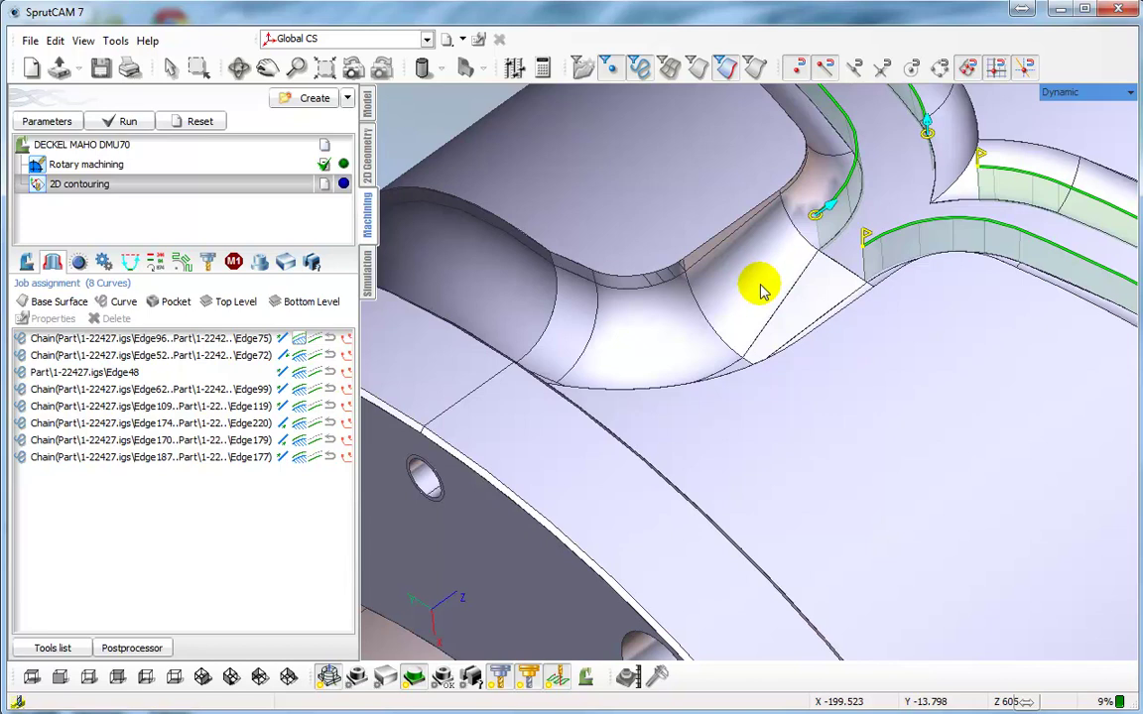
Step: Calculate the toolpath of the 2D contouring operation with its eight curves assigned
{"action": "left_click", "coordinate": [121, 119]}
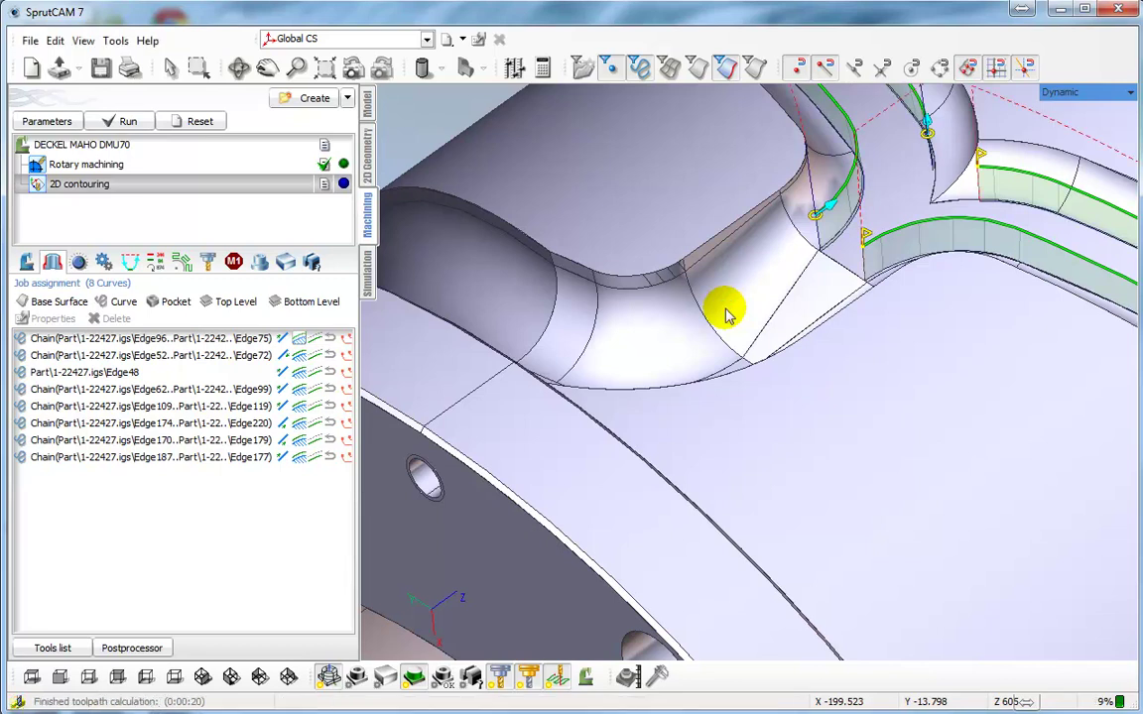
{"action": "middle_click_drag", "start_coordinate": [726, 309], "coordinate": [818, 387]}
{"action": "scroll", "coordinate": [818, 372], "scroll_direction": "down", "scroll_amount": 3}
Step: Prepare the machining simulation by calculating the workpiece state for the 2D contouring operation, with the whole part and machine table in view
{"action": "left_click", "coordinate": [367, 260]}
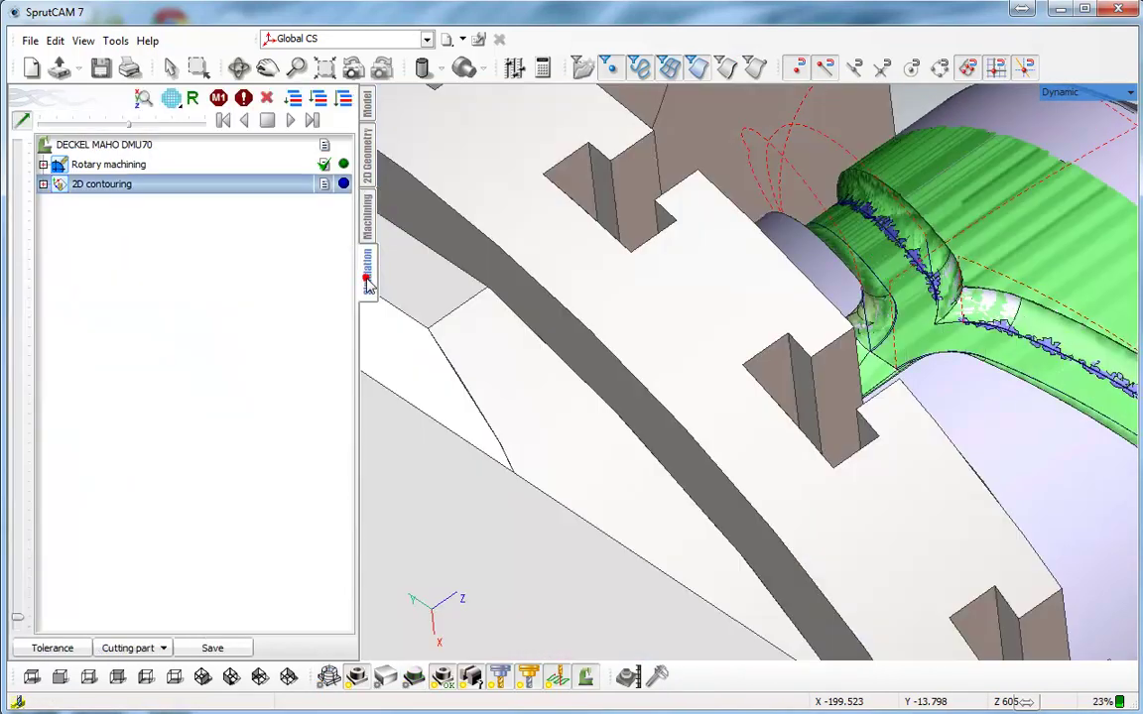
{"action": "left_click", "coordinate": [318, 100]}
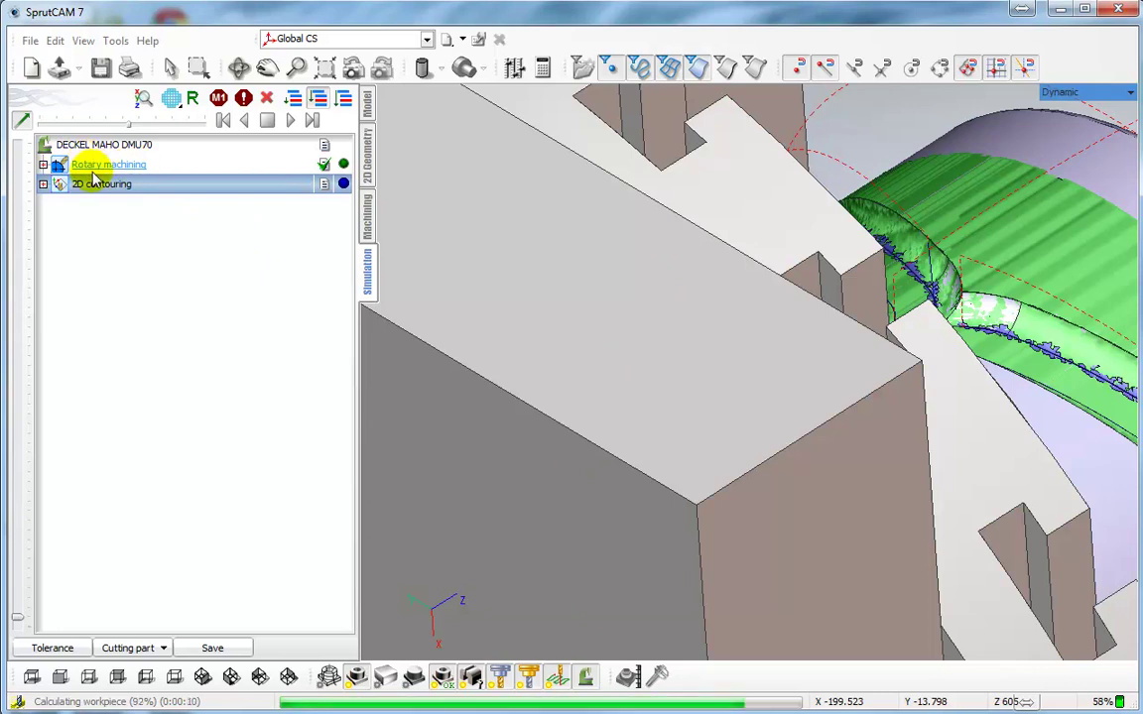
{"action": "scroll", "coordinate": [770, 403], "scroll_direction": "down", "scroll_amount": 3}
{"action": "mouse_move", "coordinate": [775, 437]}
{"action": "middle_mouse_down"}
{"action": "mouse_move", "coordinate": [647, 426]}
{"action": "mouse_move", "coordinate": [658, 449]}
{"action": "middle_mouse_up"}
{"action": "scroll", "coordinate": [658, 438], "scroll_direction": "down", "scroll_amount": 4}
{"action": "scroll", "coordinate": [775, 451], "scroll_direction": "down", "scroll_amount": 1}
{"action": "middle_click_drag", "start_coordinate": [775, 452], "coordinate": [630, 333]}
{"action": "scroll", "coordinate": [875, 460], "scroll_direction": "up", "scroll_amount": 4}
{"action": "middle_click_drag", "start_coordinate": [875, 461], "coordinate": [795, 440]}
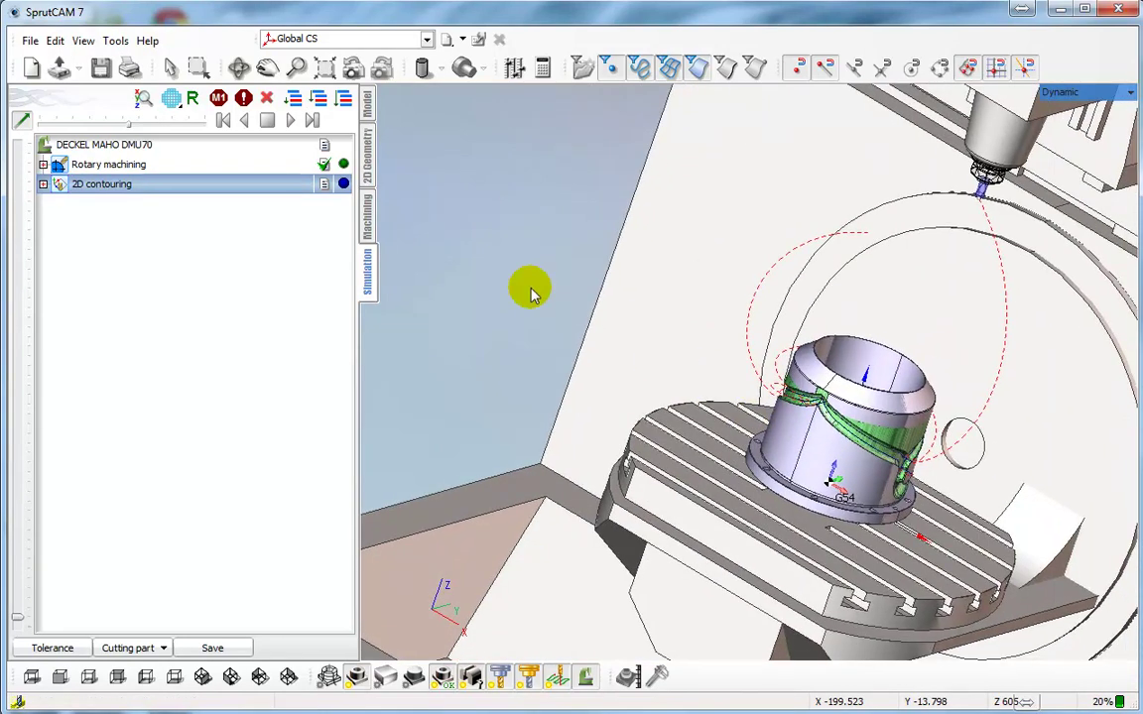
Step: Simulate the 2D contouring operation on the machine, raising the movement speed during the run
{"action": "left_click", "coordinate": [285, 120]}
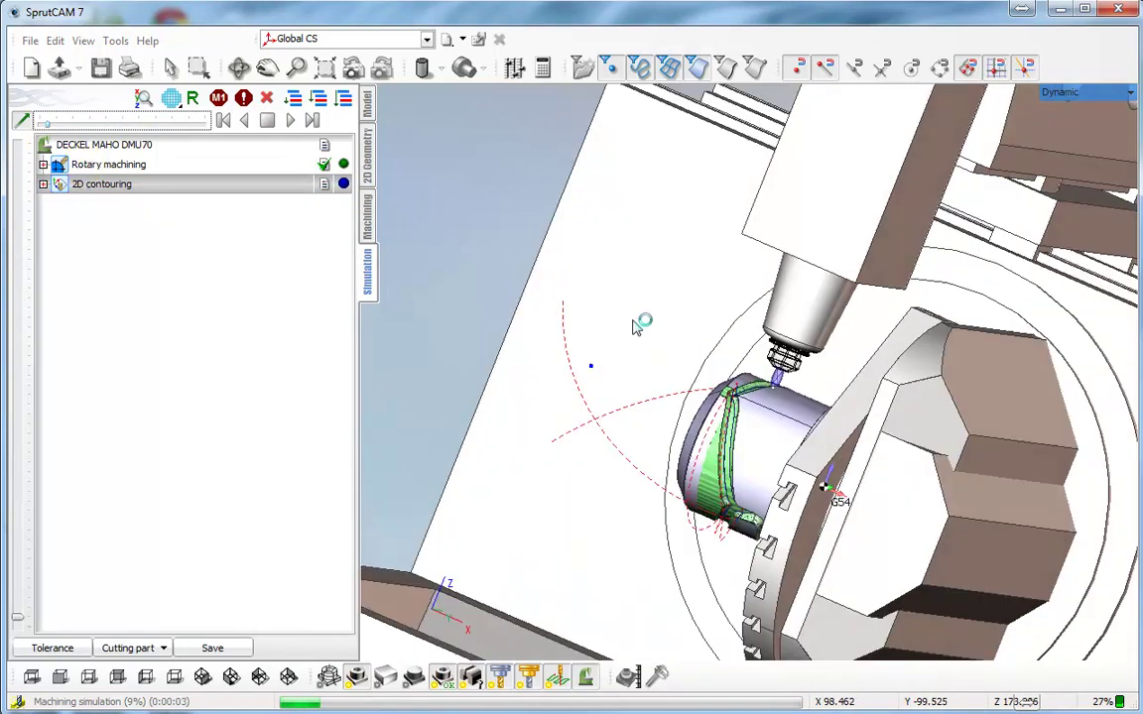
{"action": "middle_click_drag", "start_coordinate": [636, 328], "coordinate": [737, 475]}
{"action": "scroll", "coordinate": [736, 474], "scroll_direction": "up", "scroll_amount": 3}
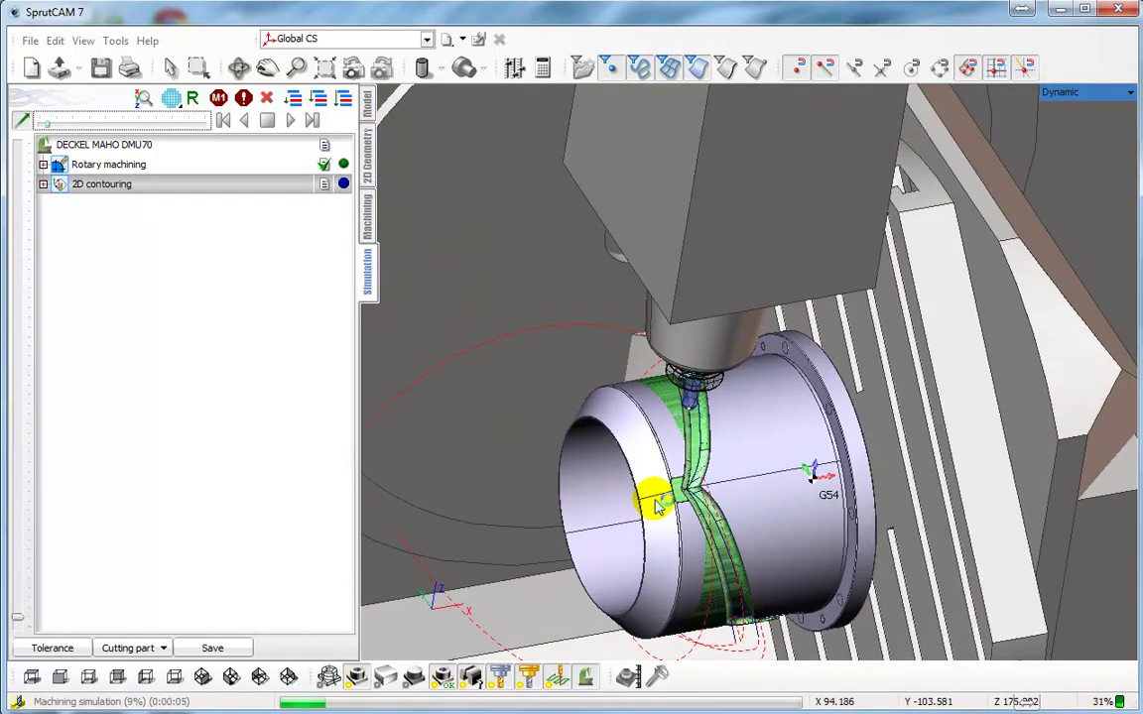
{"action": "left_click_drag", "start_coordinate": [658, 504], "coordinate": [390, 203]}
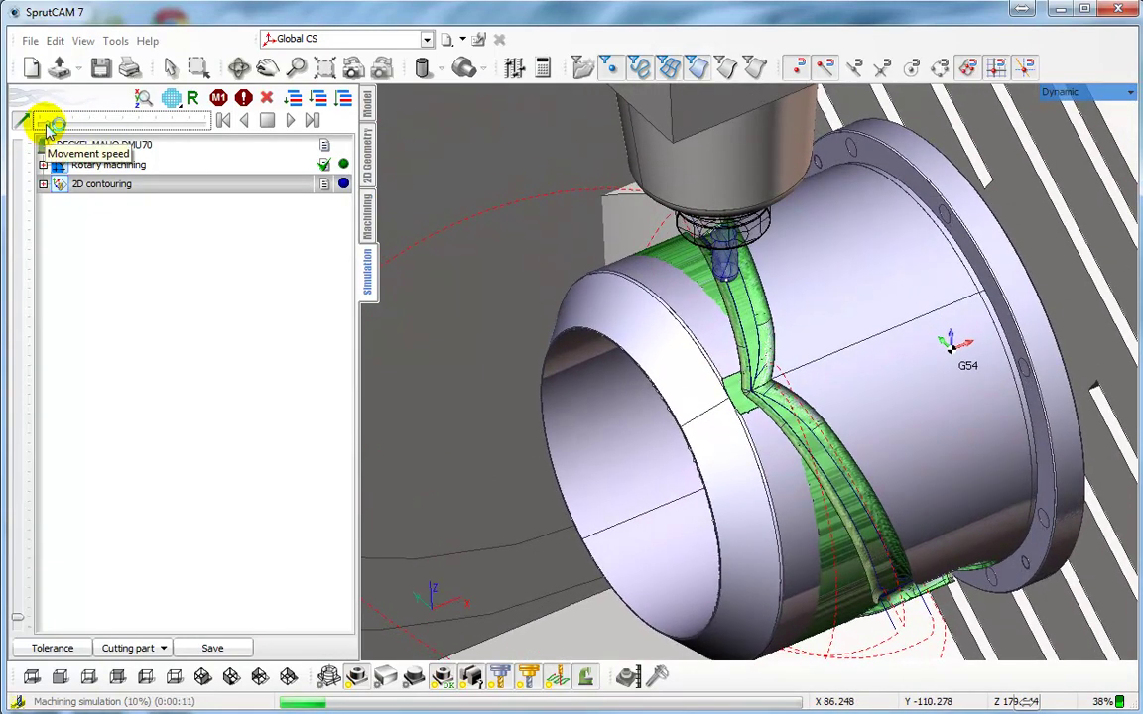
{"action": "left_click_drag", "start_coordinate": [47, 127], "coordinate": [128, 125]}
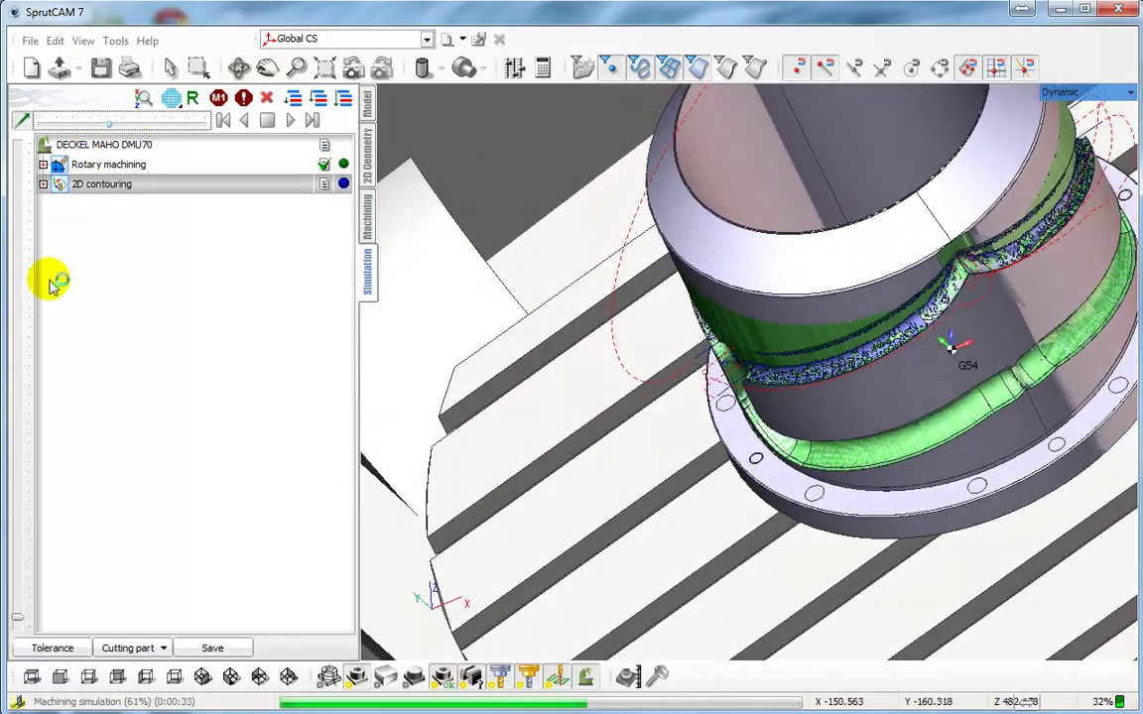
{"action": "scroll", "coordinate": [576, 387], "scroll_direction": "down", "scroll_amount": 5}
{"action": "middle_click_drag", "start_coordinate": [558, 395], "coordinate": [556, 363]}
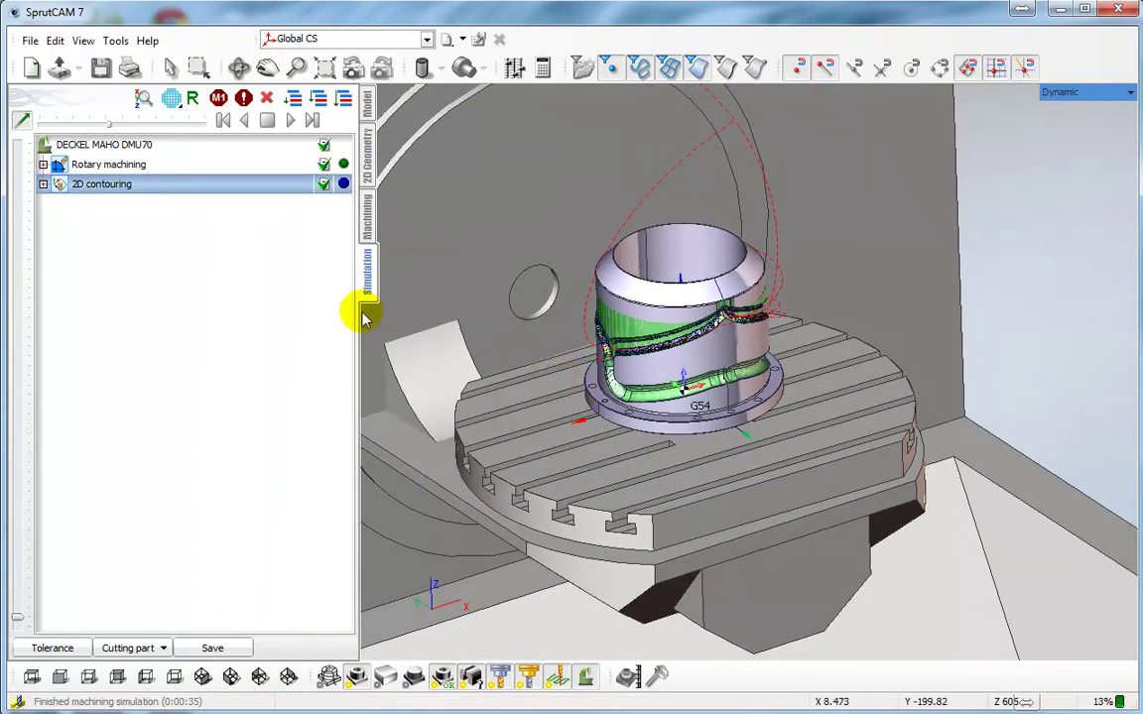
Step: Examine the simulated groove surfaces around the branch, the lower groove and the upper grooves for machining quality
{"action": "scroll", "coordinate": [702, 388], "scroll_direction": "up", "scroll_amount": 1}
{"action": "middle_click_drag", "start_coordinate": [701, 389], "coordinate": [767, 385]}
{"action": "scroll", "coordinate": [661, 377], "scroll_direction": "up", "scroll_amount": 3}
{"action": "left_click_drag", "start_coordinate": [767, 385], "coordinate": [513, 367]}
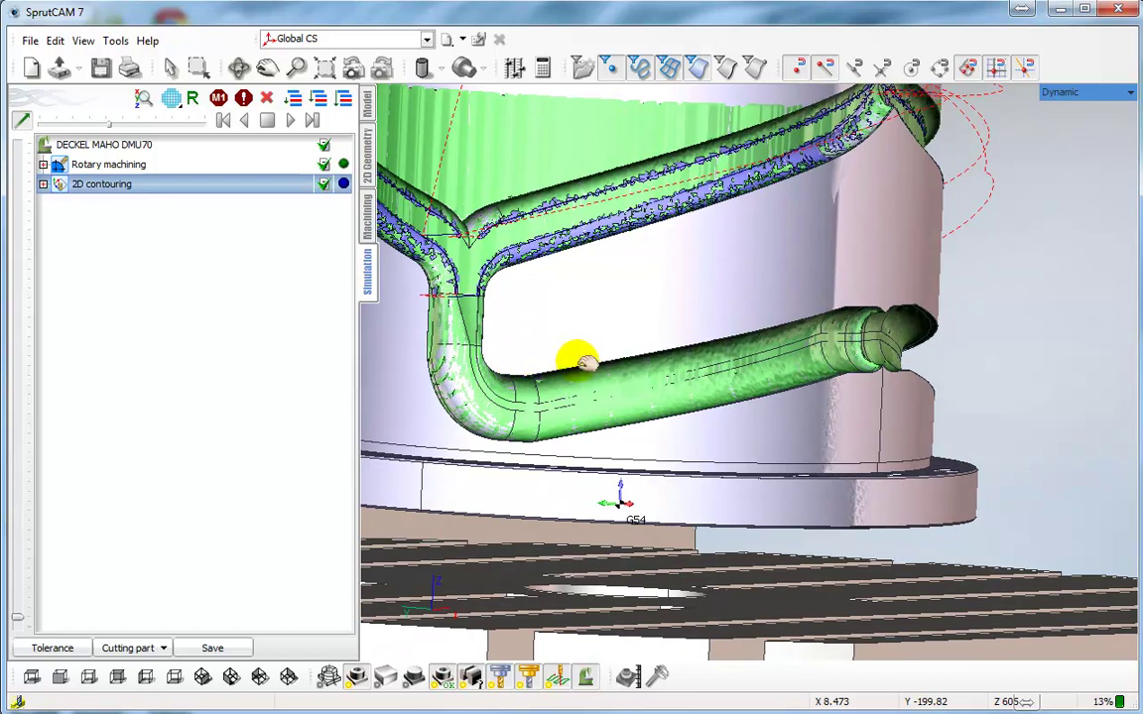
{"action": "scroll", "coordinate": [701, 392], "scroll_direction": "down", "scroll_amount": 1}
{"action": "middle_click_drag", "start_coordinate": [585, 362], "coordinate": [671, 417]}
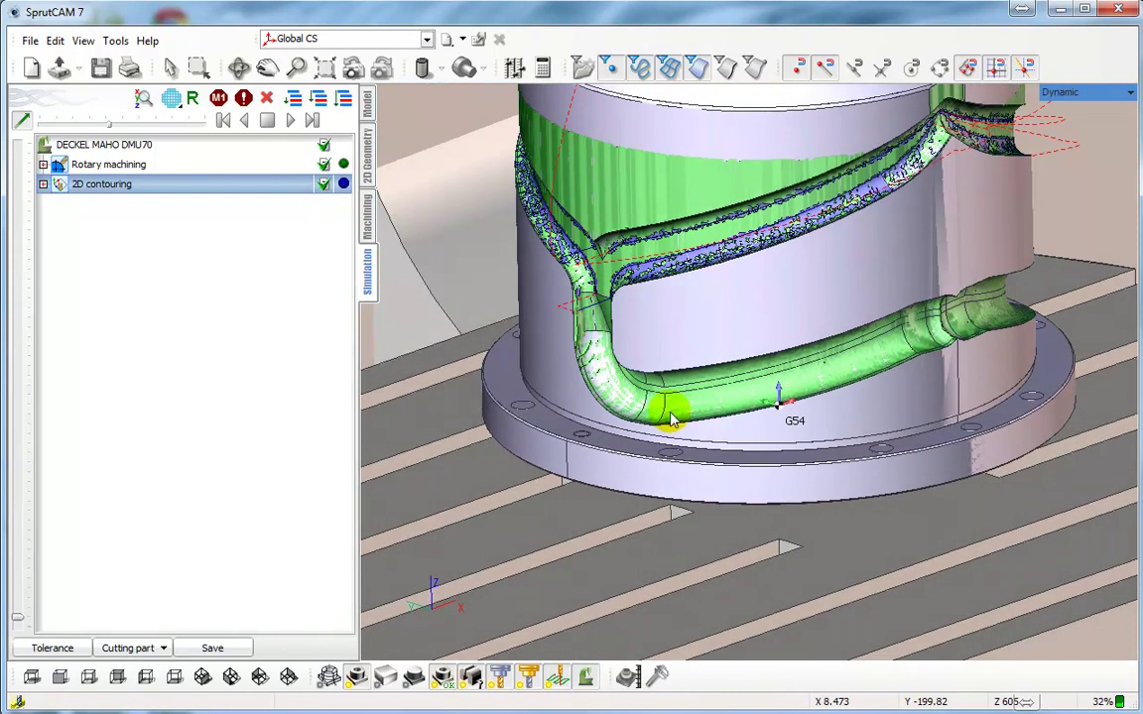
{"action": "left_click_drag", "start_coordinate": [671, 418], "coordinate": [647, 439]}
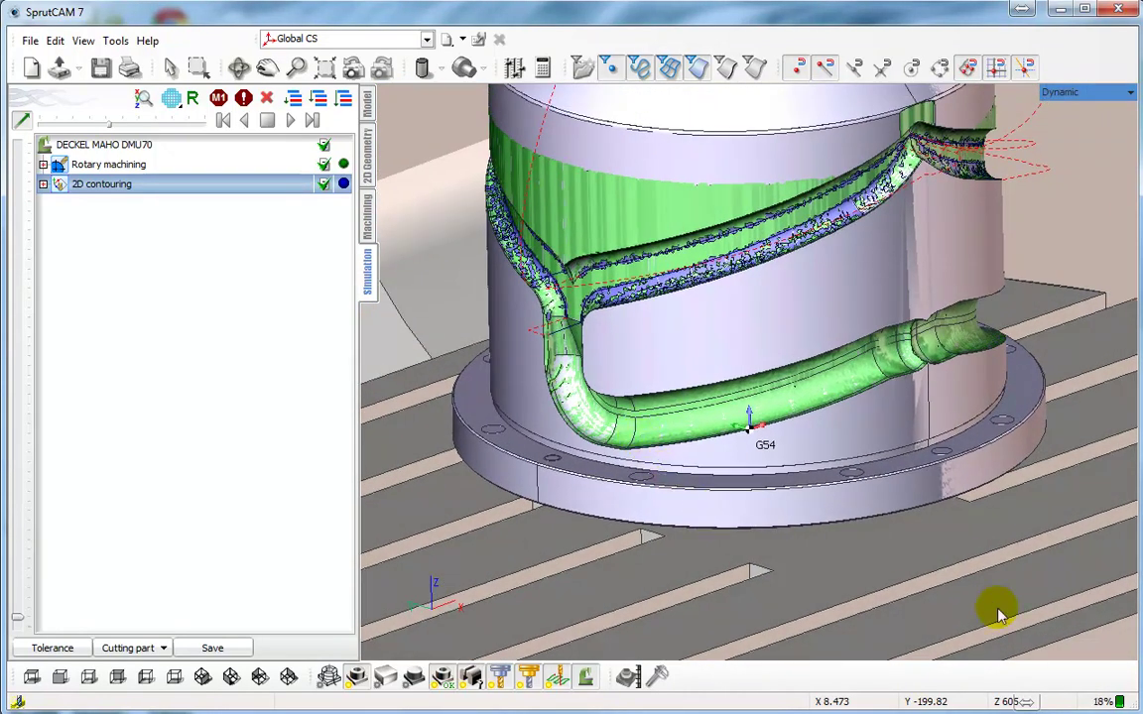
{"action": "scroll", "coordinate": [995, 604], "scroll_direction": "down", "scroll_amount": 2}
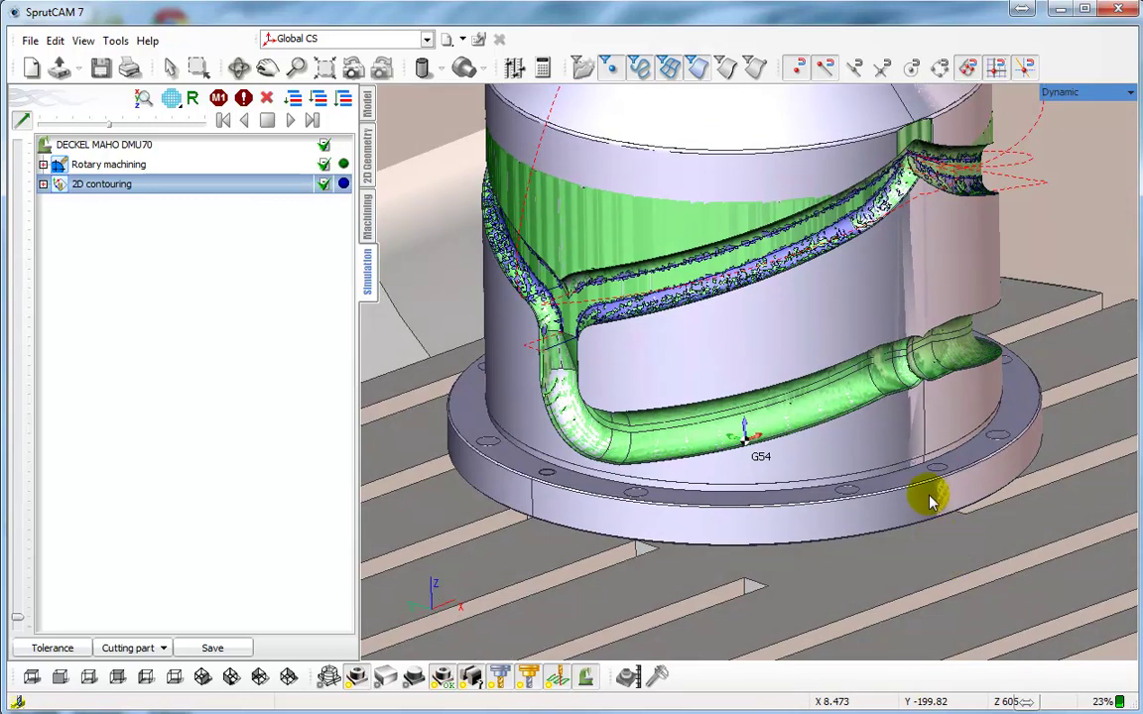